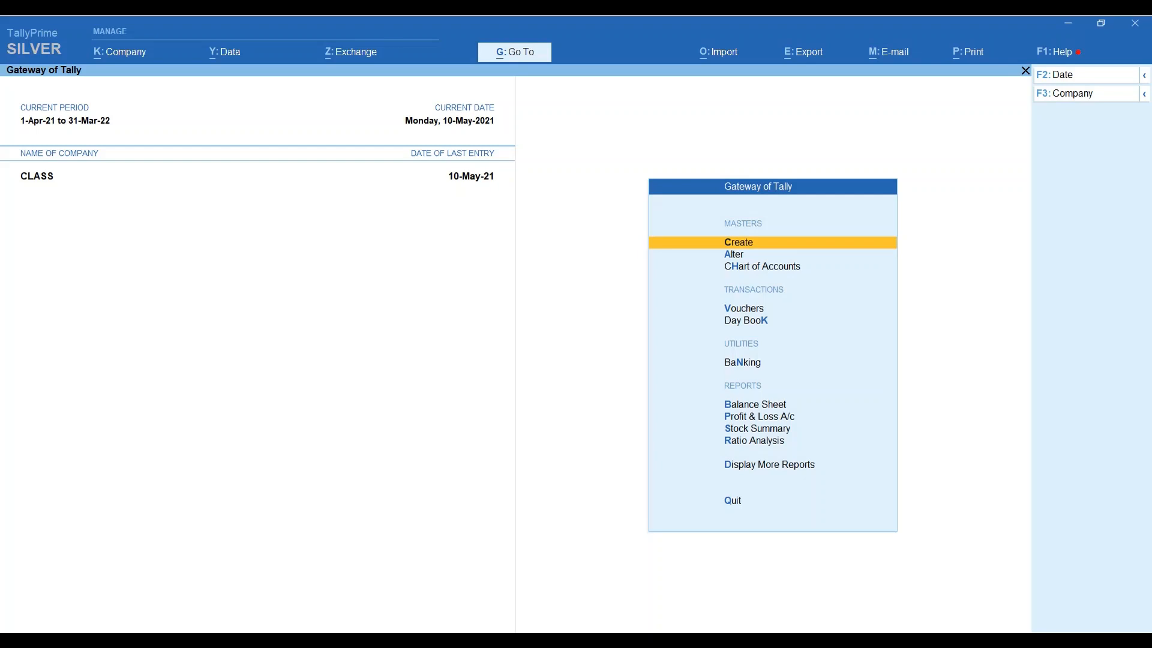
Start a new sales voucher using the SALES (LOCATION A) voucher type
{"action": "key", "text": "v"}
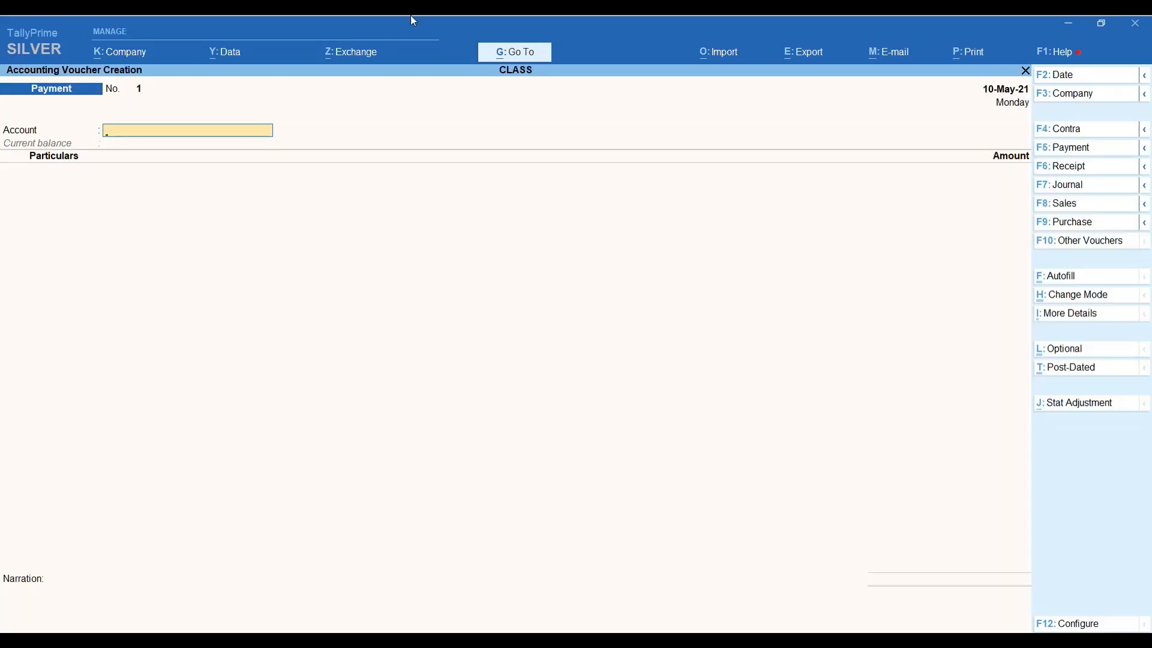
{"action": "left_click", "coordinate": [1106, 205]}
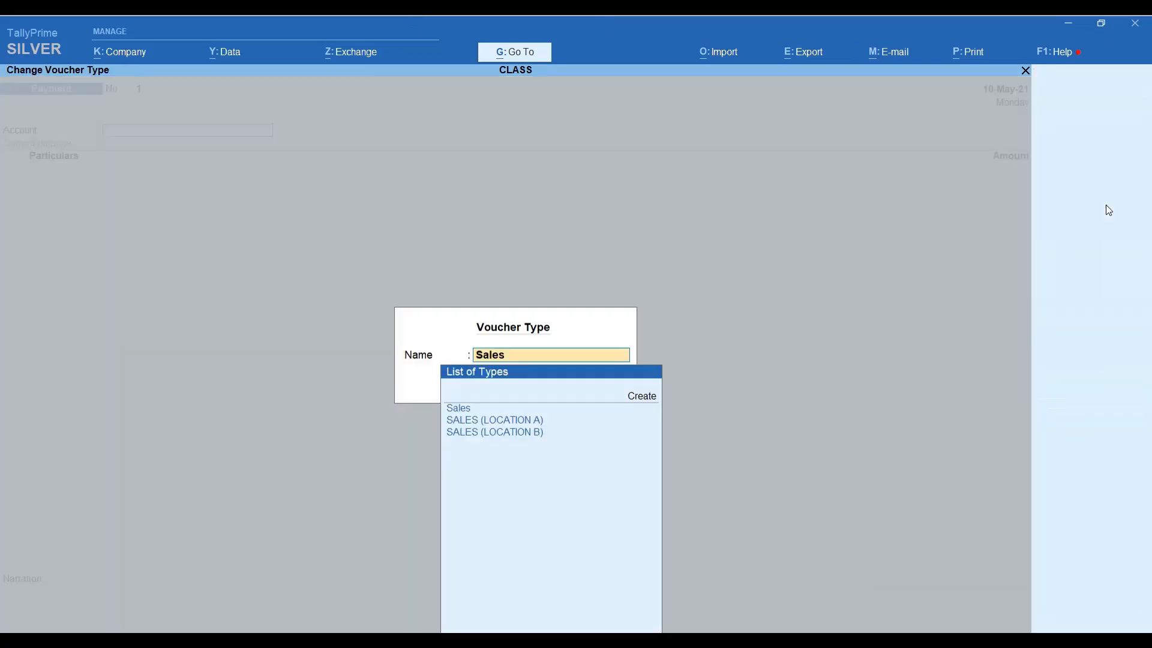
{"action": "key", "text": "Down"}
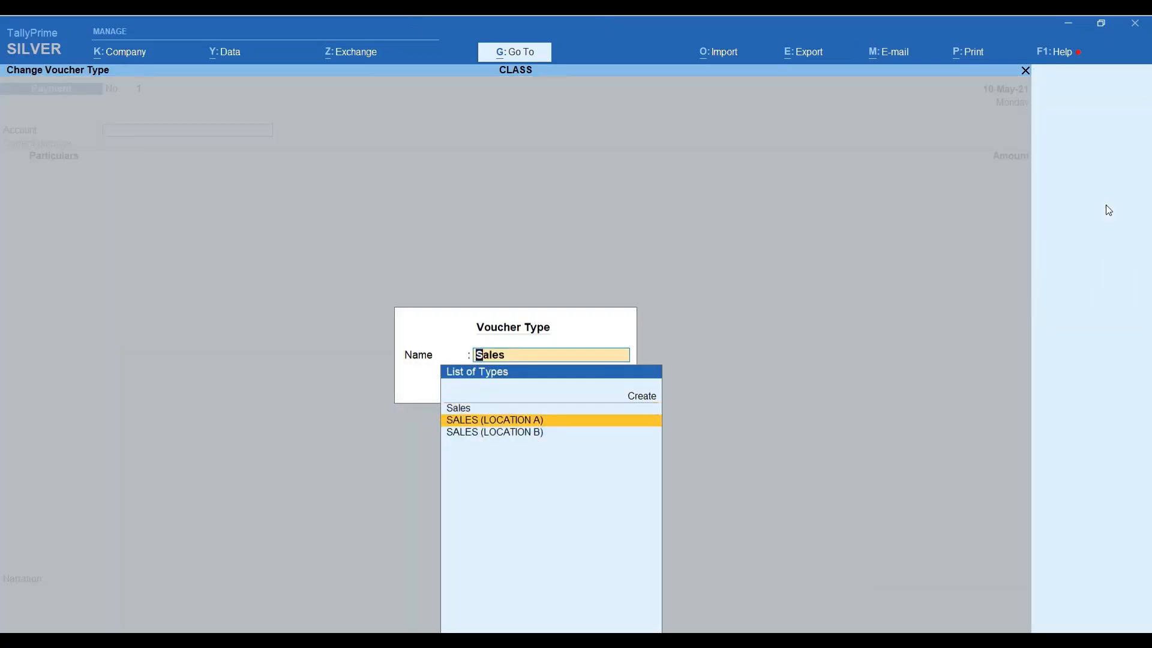
{"action": "key", "text": "Return"}
Set the voucher's party account to Cash, leave the dispatch and order details blank, and choose the Sales Goods ledger
{"action": "key", "text": "Return"}
{"action": "key", "text": "Return"}
{"action": "key", "text": "Return"}
{"action": "key", "text": "Return"}
{"action": "key", "text": "Return"}
{"action": "key", "text": "Return"}
{"action": "key", "text": "Return"}
{"action": "key", "text": "Return"}
{"action": "key", "text": "Return"}
{"action": "key", "text": "Return"}
{"action": "key", "text": "Return"}
{"action": "key", "text": "Return"}
{"action": "key", "text": "Return"}
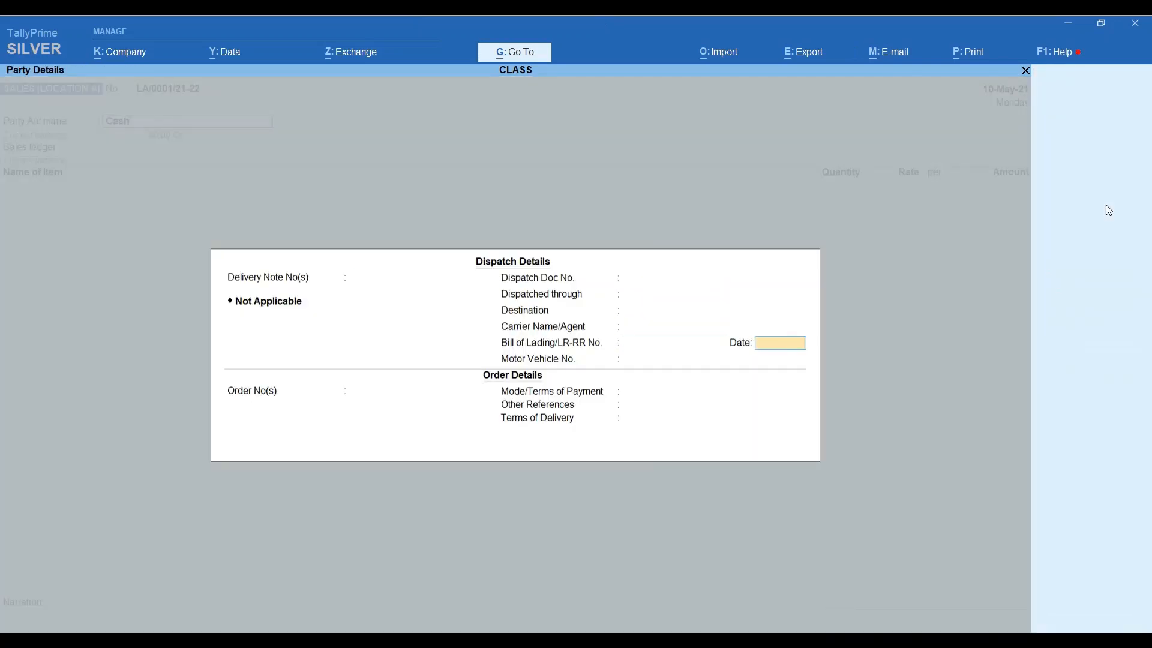
{"action": "key", "text": "Return"}
{"action": "key", "text": "Return"}
{"action": "key", "text": "Return"}
{"action": "key", "text": "Return"}
{"action": "key", "text": "Return"}
{"action": "key", "text": "Return"}
{"action": "key", "text": "Return"}
{"action": "key", "text": "Return"}
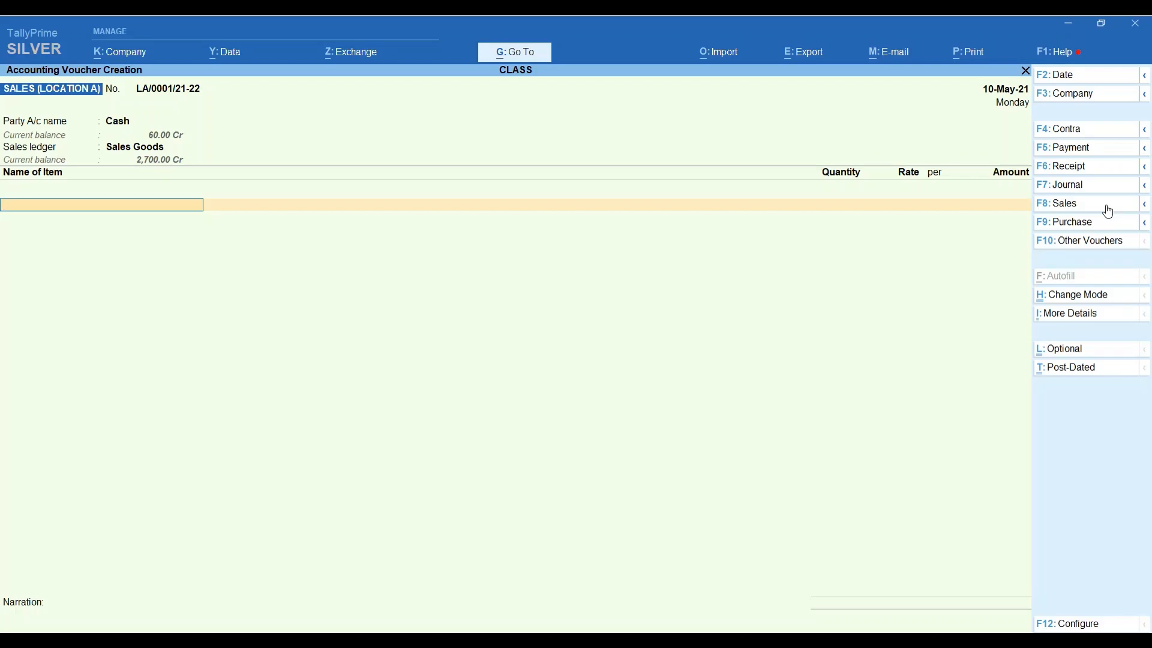
Add Item A with a quantity of 1 nos to the sales voucher and leave the voucher without saving
{"action": "type", "text": "ITE"}
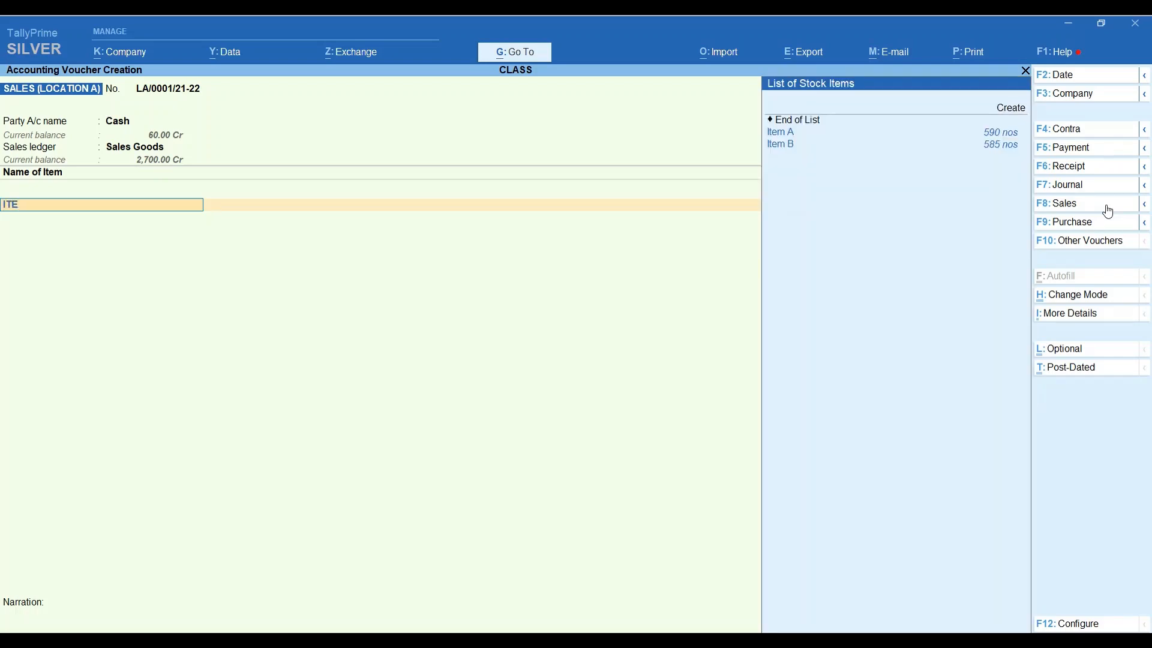
{"action": "key", "text": "Down"}
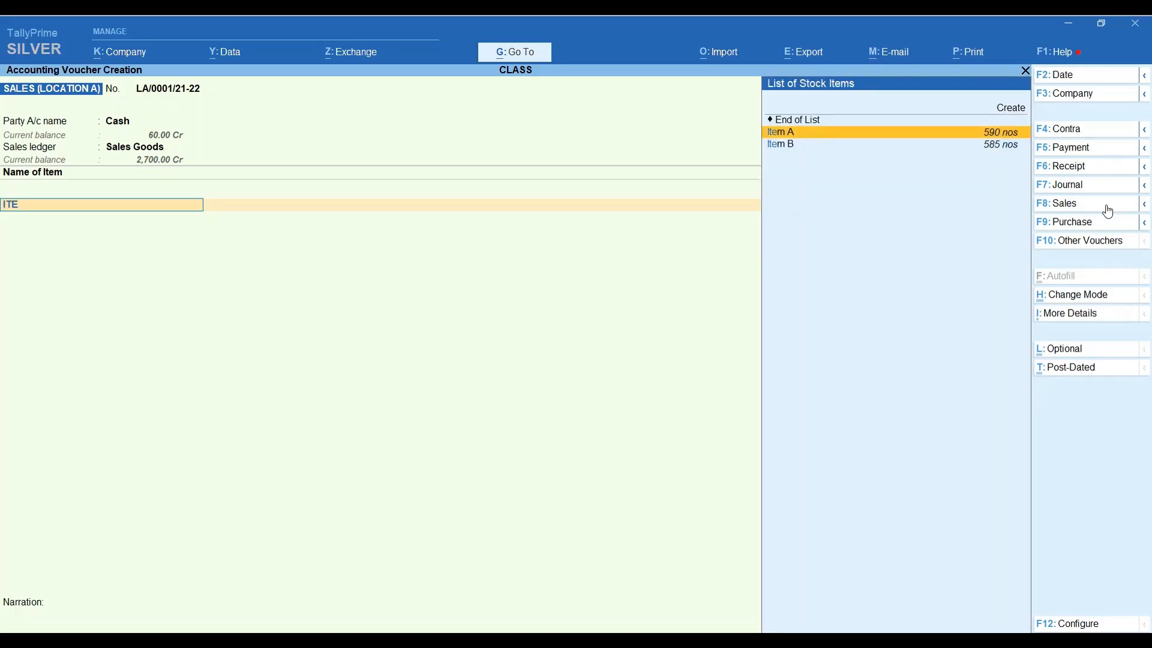
{"action": "key", "text": "Return"}
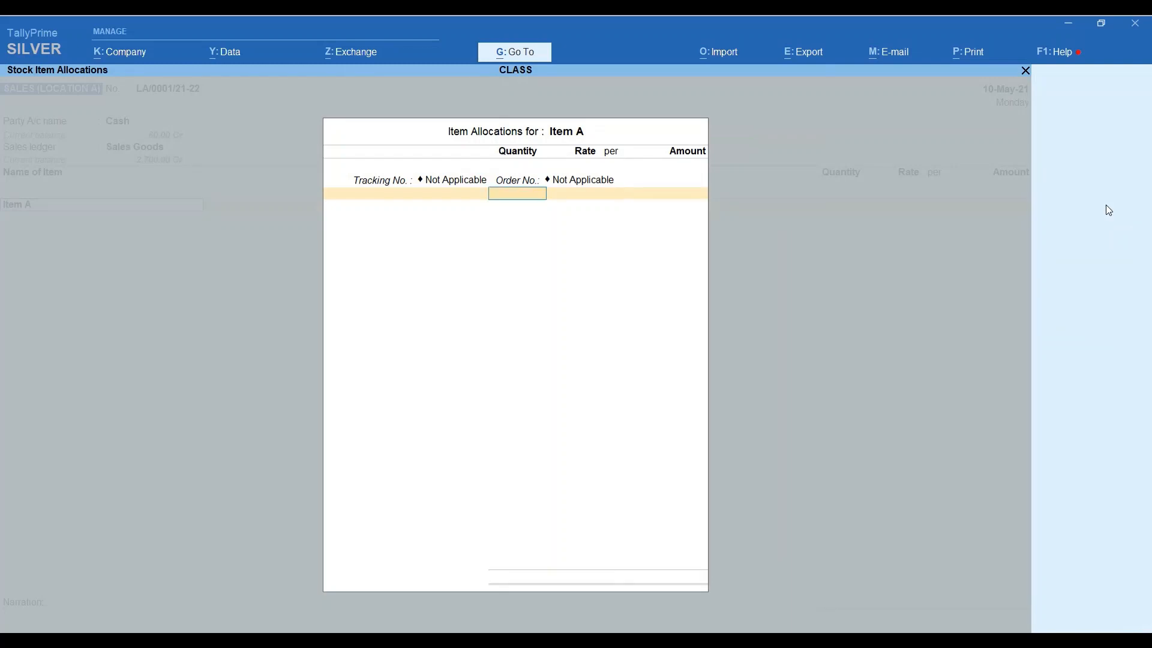
{"action": "type", "text": "1"}
{"action": "key", "text": "Return"}
{"action": "key", "text": "Return"}
{"action": "key", "text": "Return"}
{"action": "key", "text": "Return"}
{"action": "key", "text": "Return"}
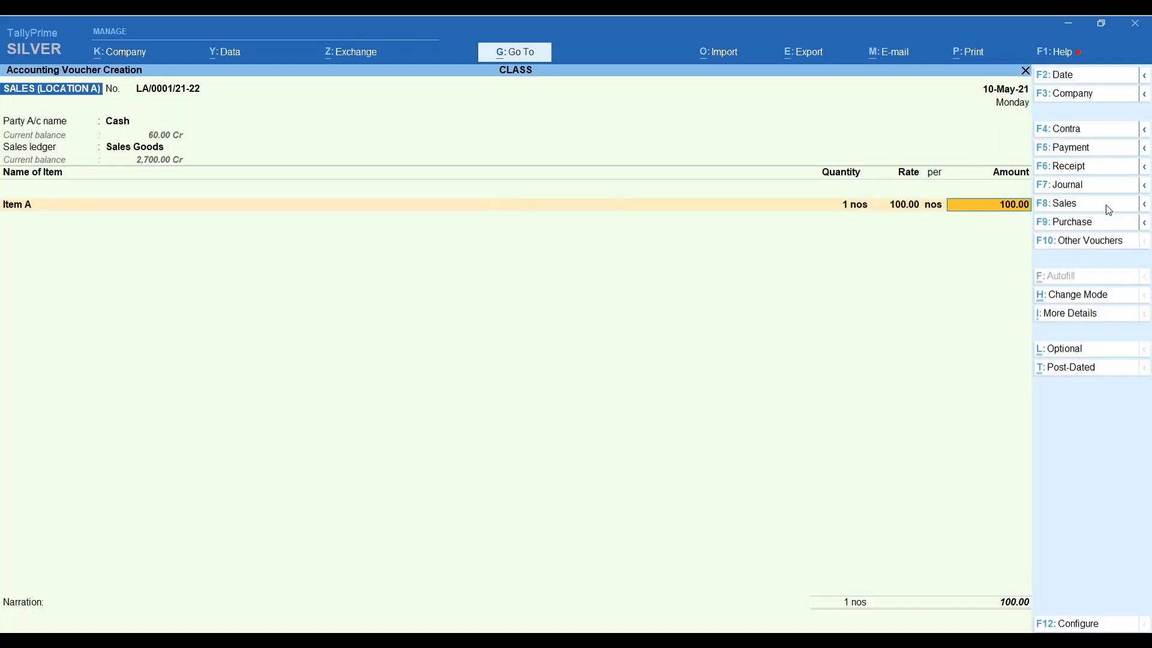
{"action": "key", "text": "Return"}
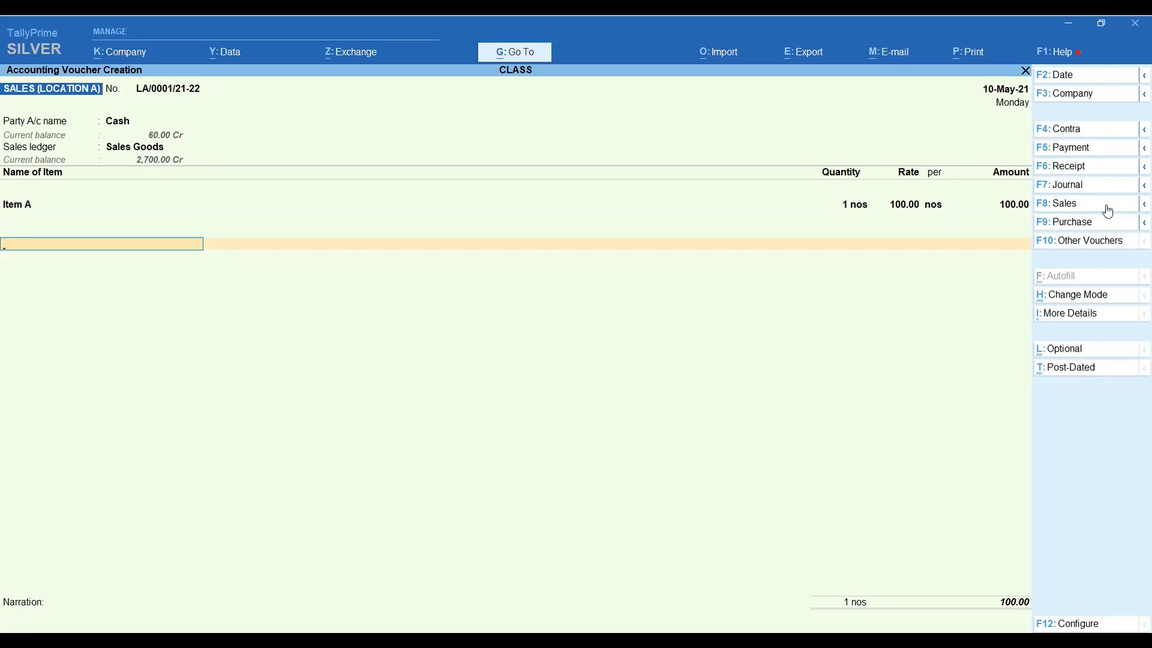
{"action": "key", "text": "Escape"}
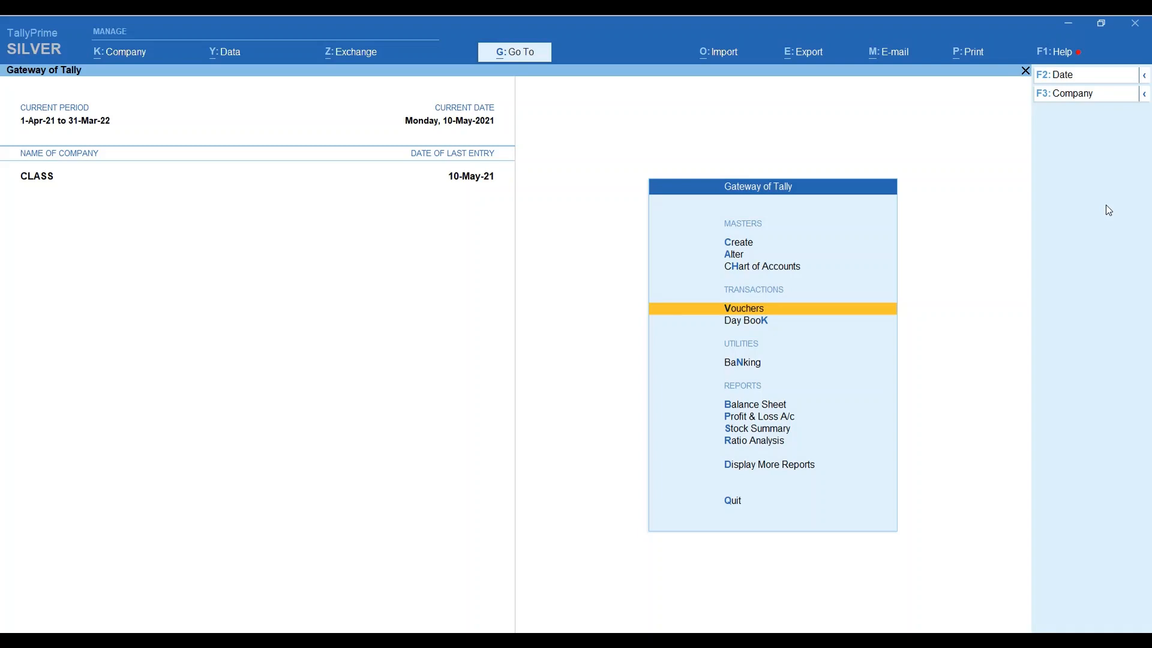
Bring up the list of voucher types for master alteration
{"action": "key", "text": "Down"}
{"action": "key", "text": "Down"}
{"action": "key", "text": "Down"}
{"action": "key", "text": "Down"}
{"action": "key", "text": "Down"}
{"action": "key", "text": "Down"}
{"action": "key", "text": "Down"}
{"action": "key", "text": "Down"}
{"action": "key", "text": "Down"}
{"action": "key", "text": "Down"}
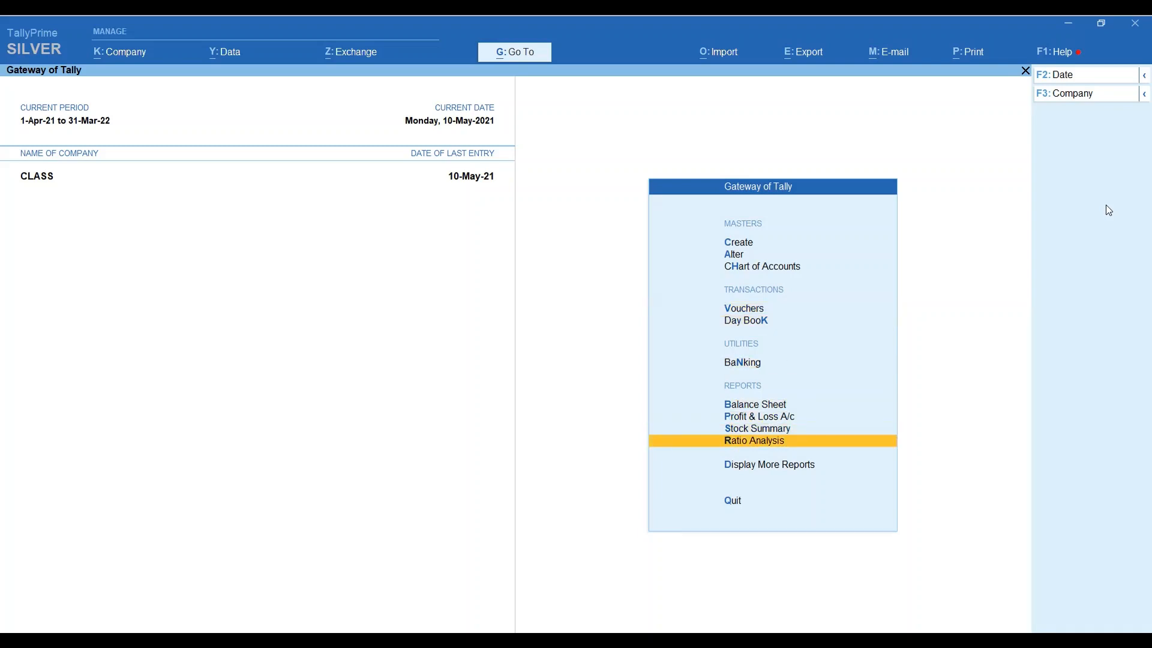
{"action": "key", "text": "Return"}
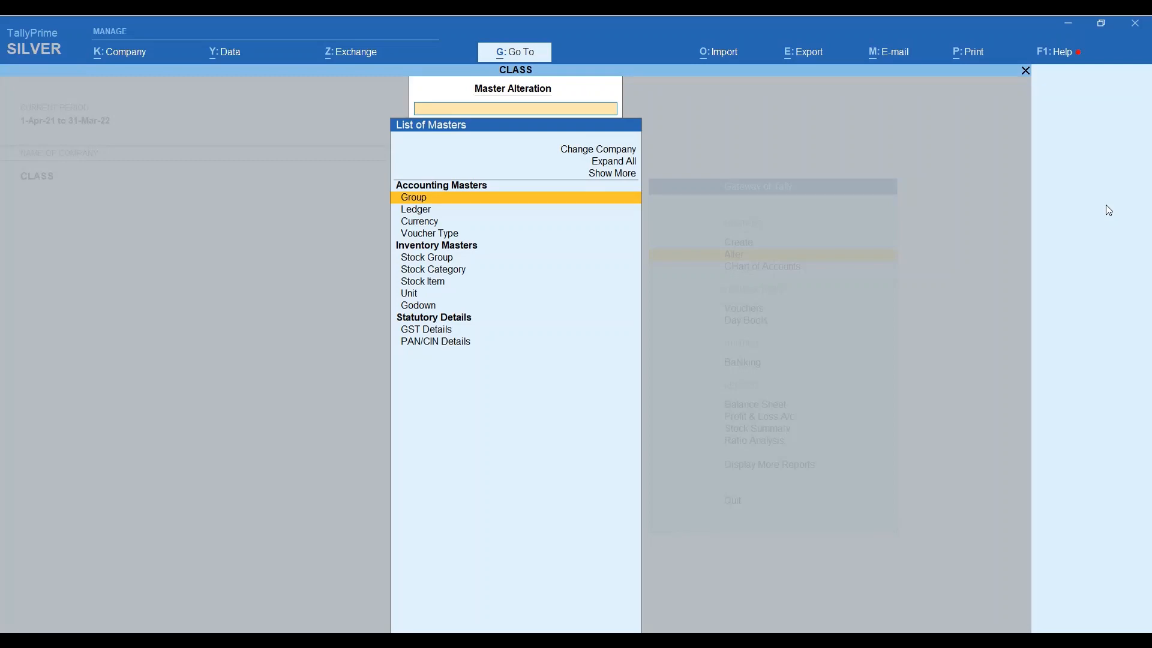
{"action": "key", "text": "Down"}
{"action": "key", "text": "Down"}
{"action": "key", "text": "Down"}
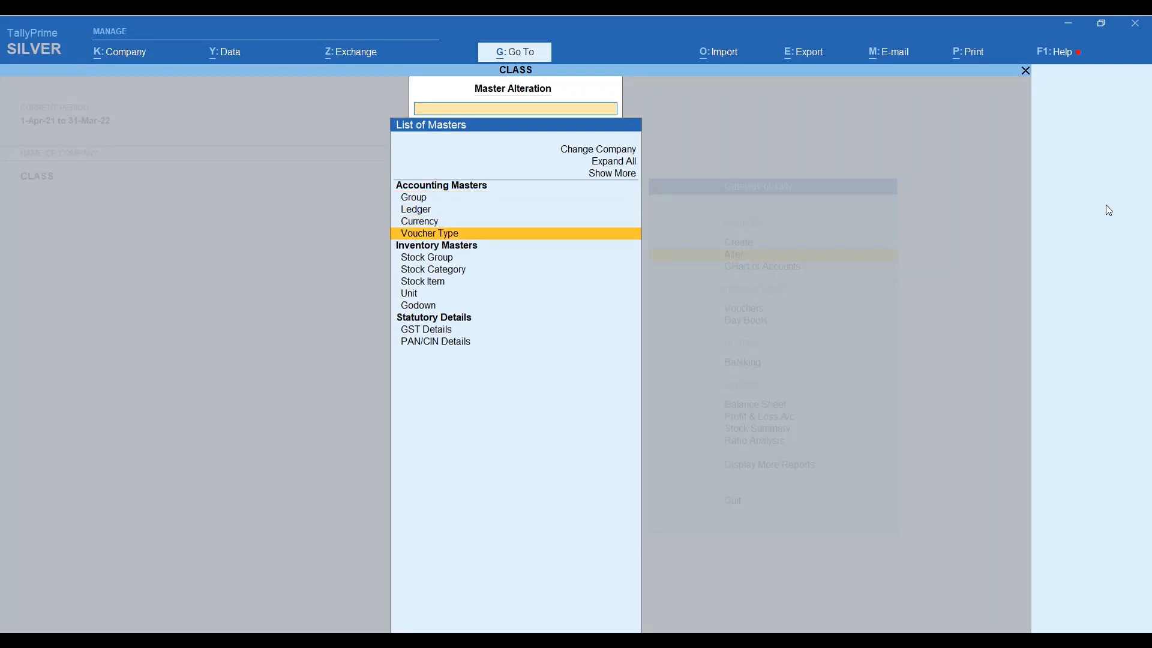
{"action": "key", "text": "Return"}
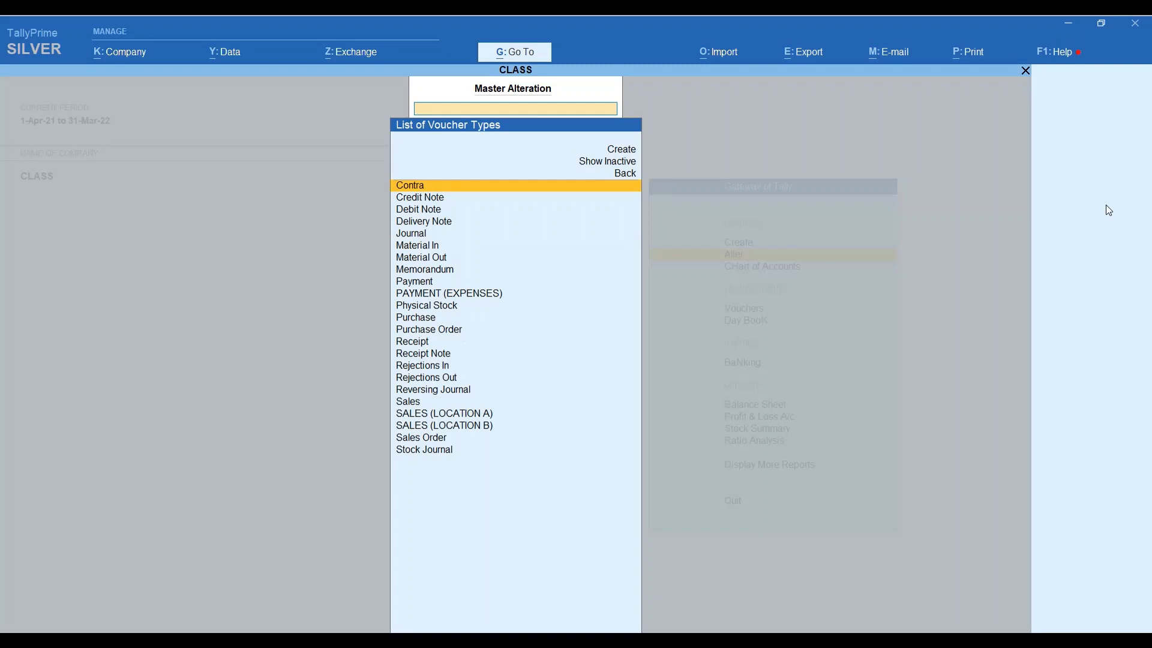
Find the SALES (LOCATION A) voucher type and open it for alteration
{"action": "type", "text": "SAL"}
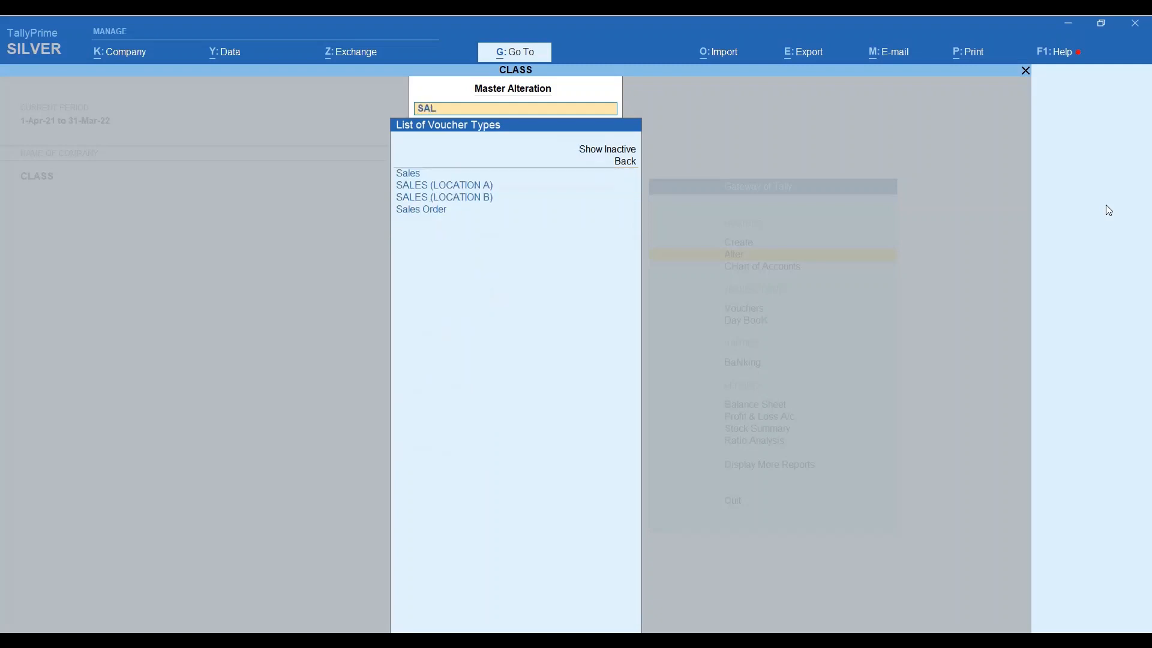
{"action": "type", "text": "ES"}
{"action": "key", "text": "Down"}
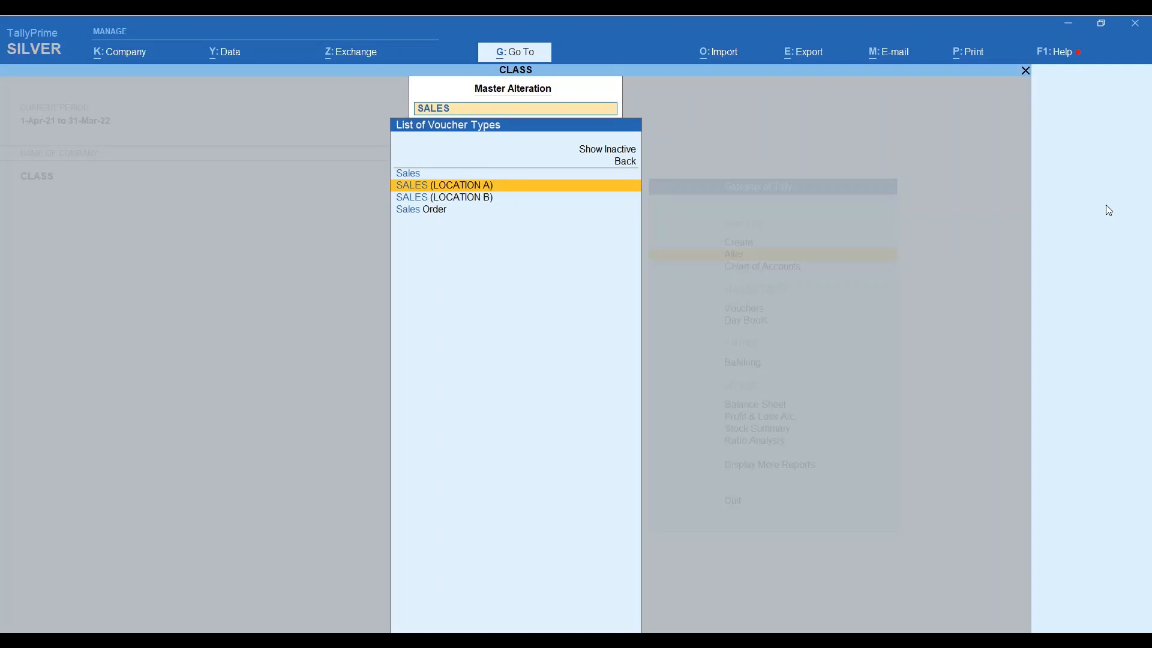
{"action": "key", "text": "Return"}
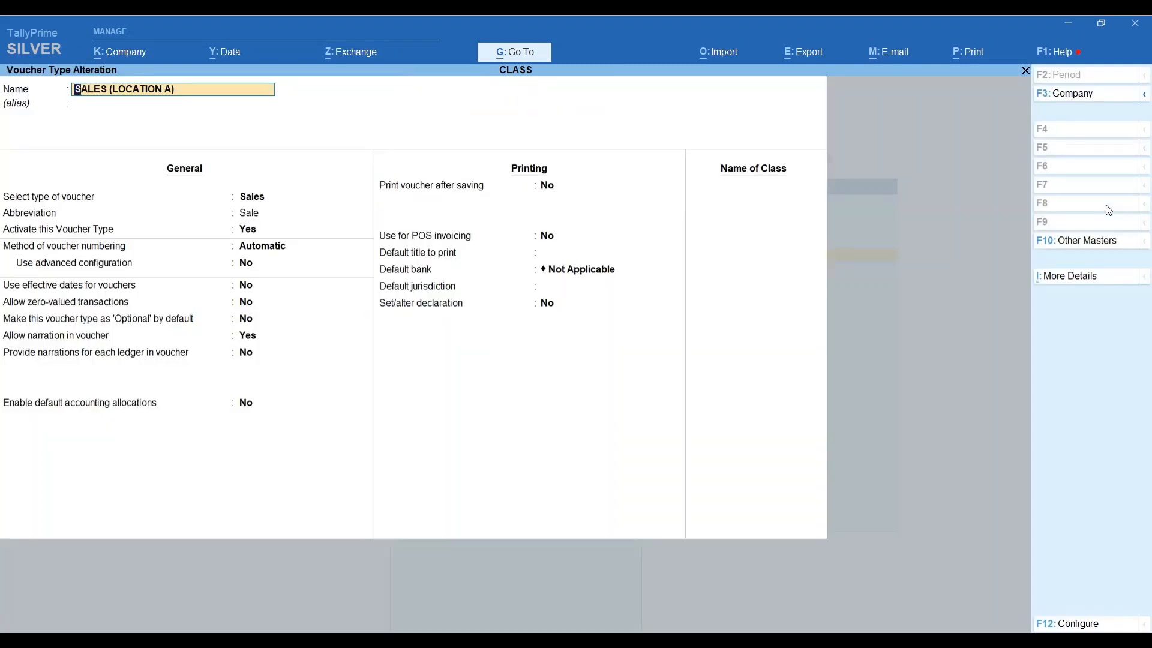
Add a class named SALES CLASS to the voucher type, keeping its general and printing settings
{"action": "key", "text": "Return"}
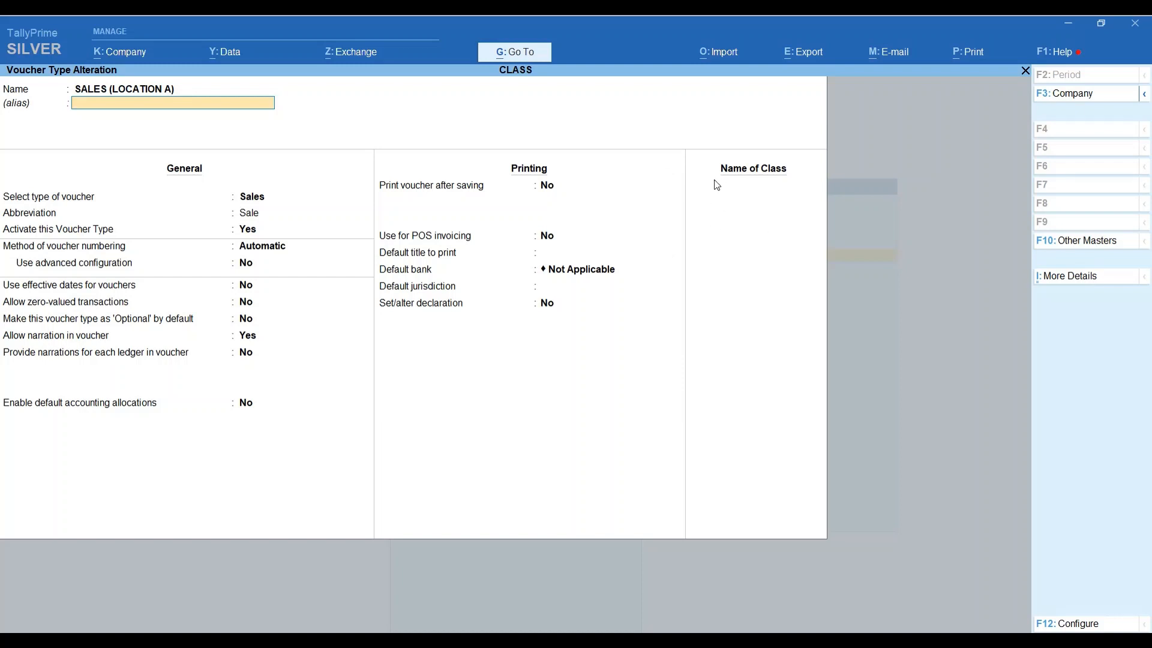
{"action": "key", "text": "Return"}
{"action": "key", "text": "Return"}
{"action": "key", "text": "Return"}
{"action": "key", "text": "Return"}
{"action": "key", "text": "Return"}
{"action": "key", "text": "Return"}
{"action": "key", "text": "Return"}
{"action": "key", "text": "Return"}
{"action": "key", "text": "Return"}
{"action": "key", "text": "Return"}
{"action": "key", "text": "Return"}
{"action": "key", "text": "Return"}
{"action": "key", "text": "Return"}
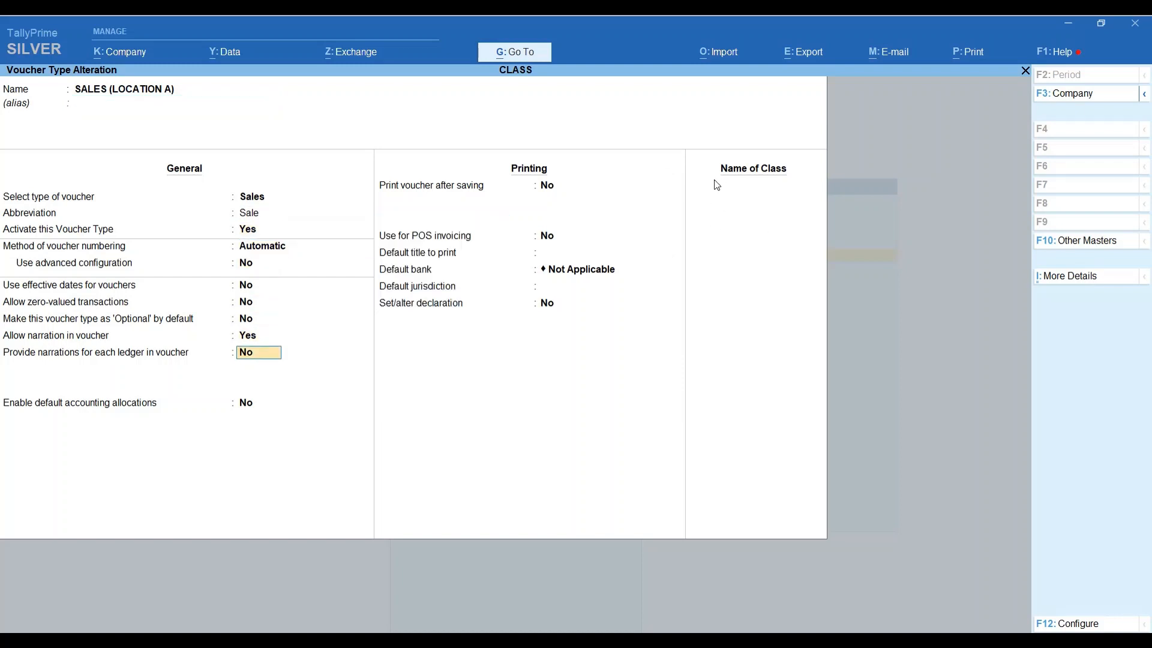
{"action": "key", "text": "Return"}
{"action": "key", "text": "Return"}
{"action": "key", "text": "Return"}
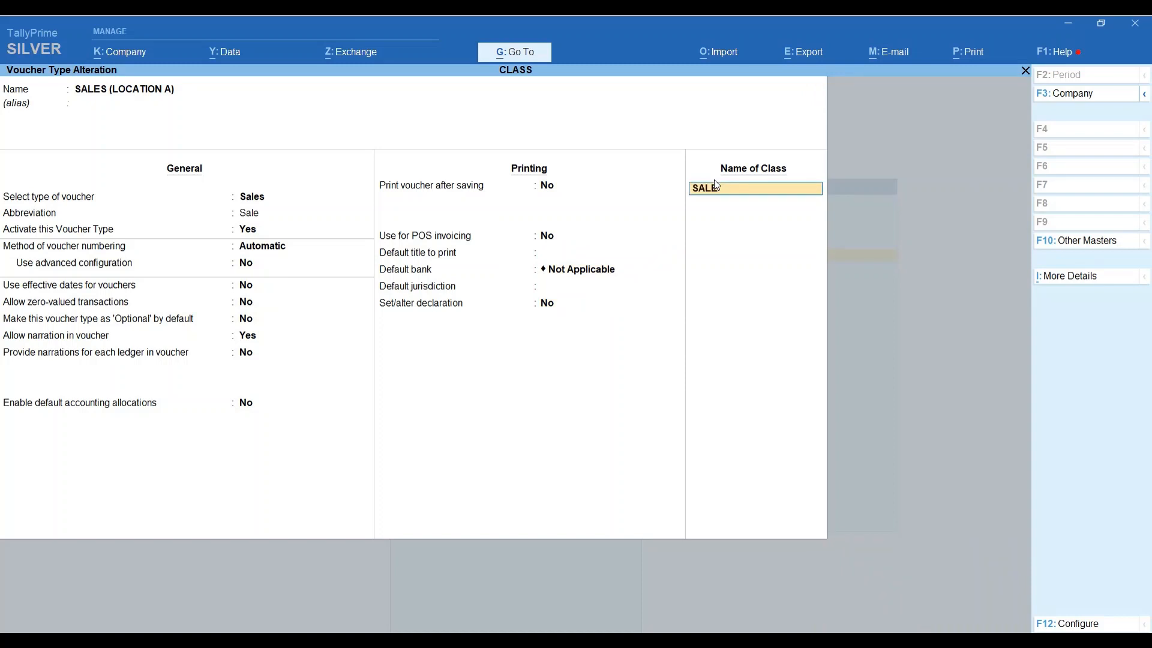
{"action": "type", "text": "SALES CLASS"}
{"action": "key", "text": "Return"}
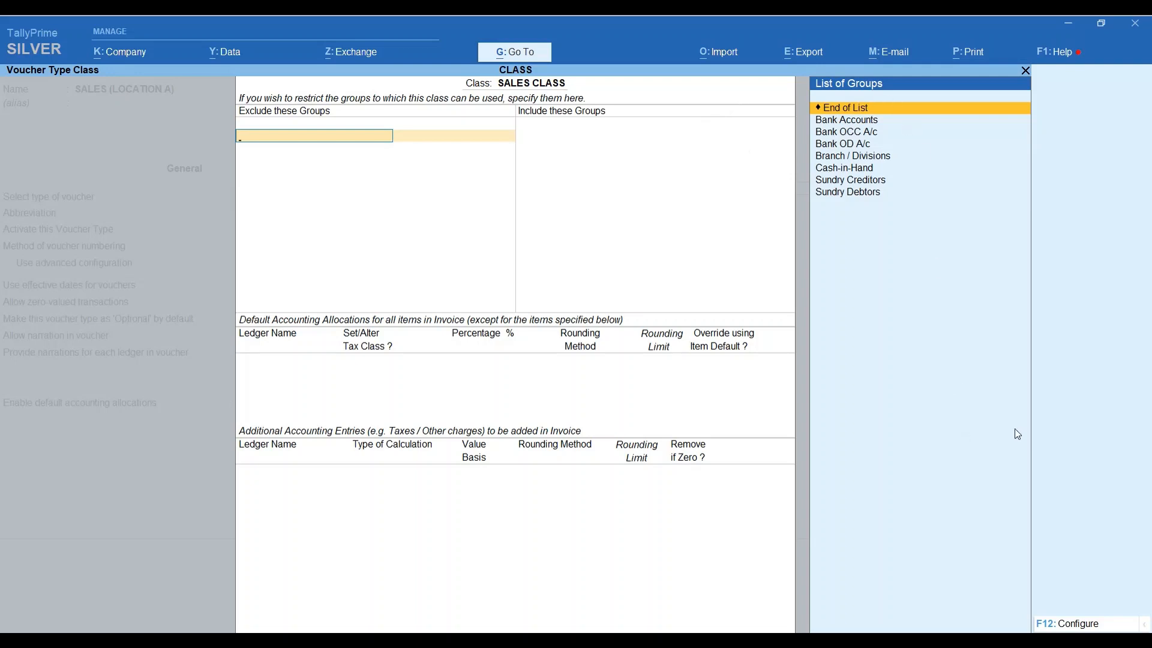
Exclude the Branch / Divisions and Bank Accounts groups from the class
{"action": "key", "text": "Down"}
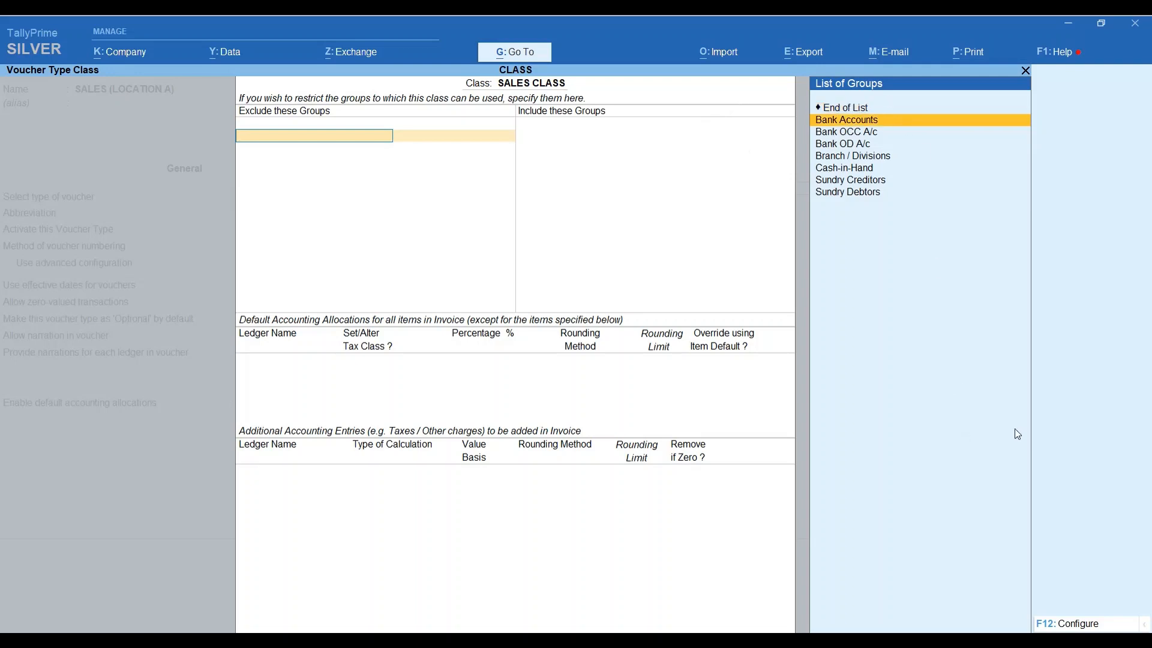
{"action": "key", "text": "Down"}
{"action": "key", "text": "Down"}
{"action": "key", "text": "Down"}
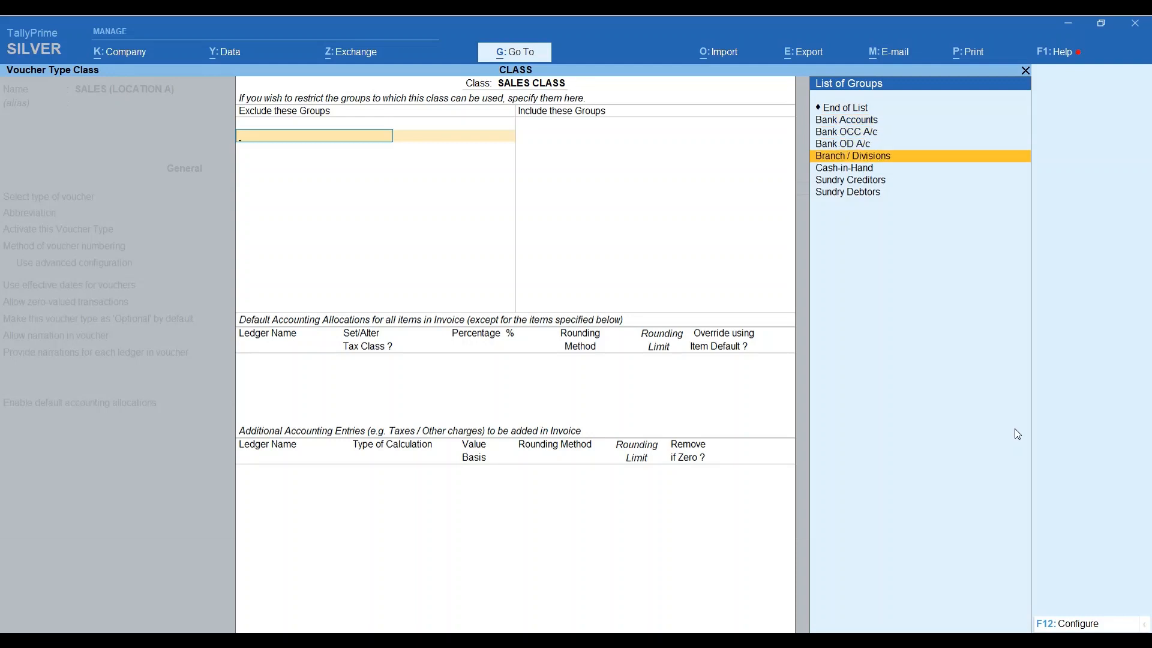
{"action": "key", "text": "Return"}
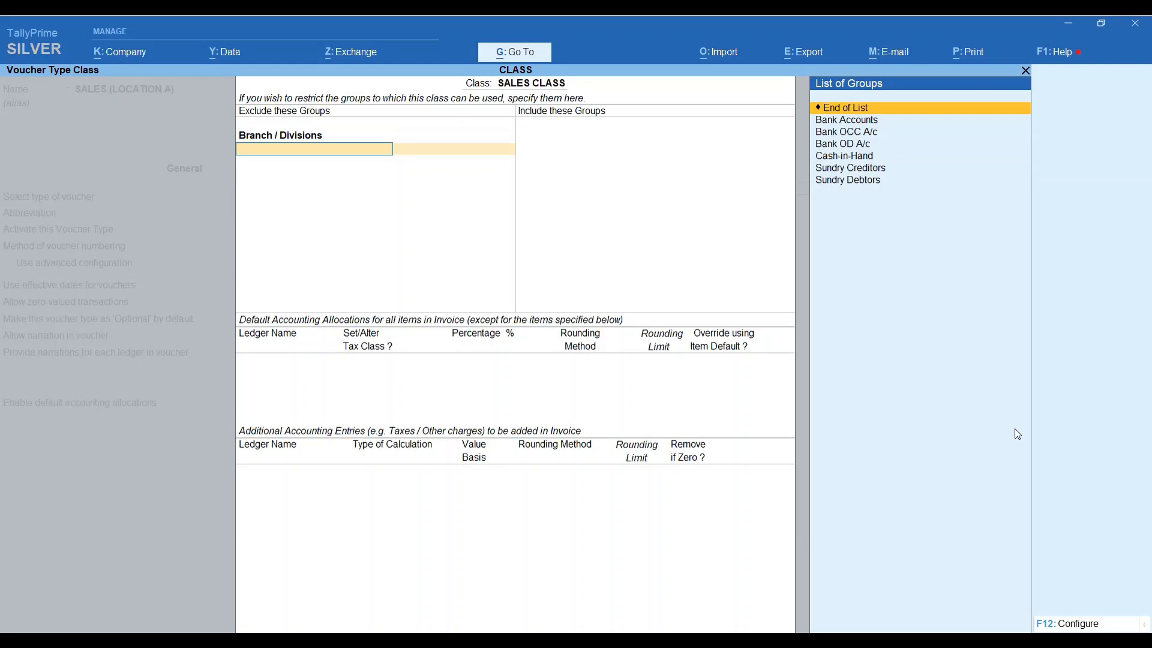
{"action": "key", "text": "Down"}
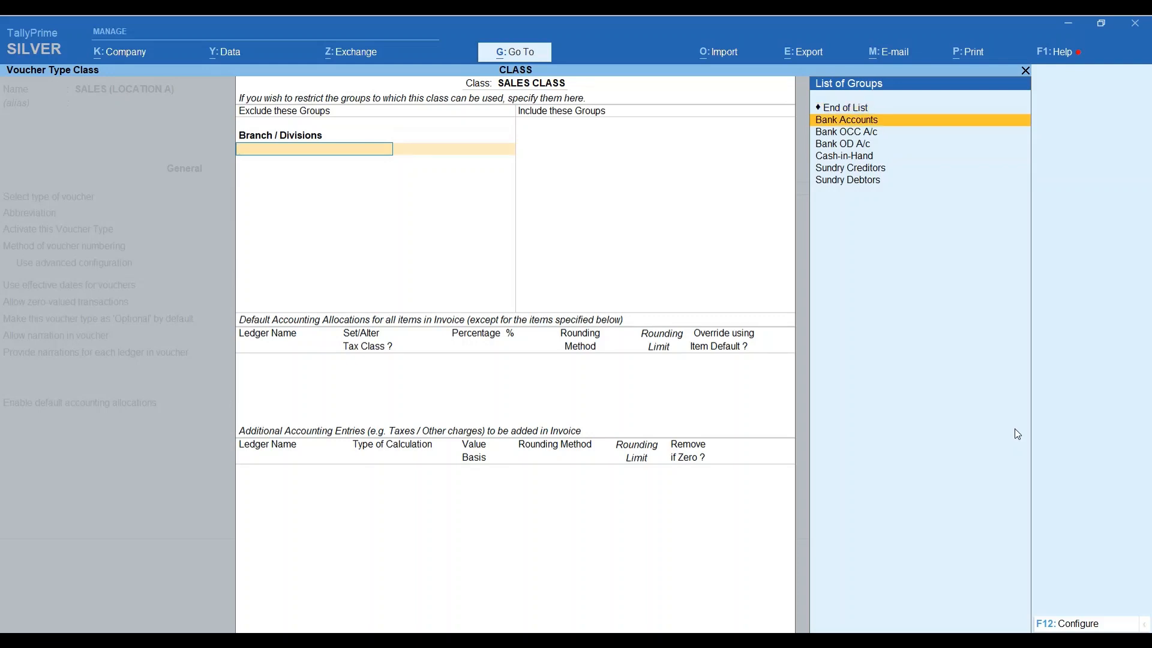
{"action": "key", "text": "Return"}
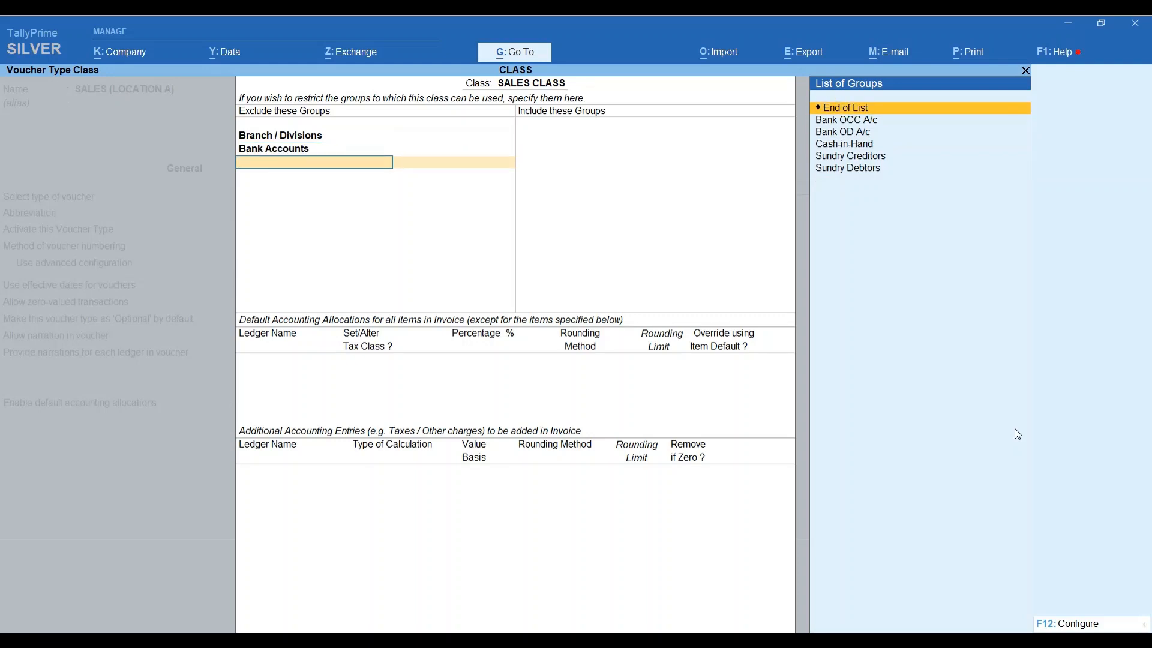
{"action": "key", "text": "Return"}
Include only the Sundry Debtors group in the class
{"action": "key", "text": "Down"}
{"action": "key", "text": "Down"}
{"action": "key", "text": "Down"}
{"action": "key", "text": "Down"}
{"action": "key", "text": "Down"}
{"action": "key", "text": "Down"}
{"action": "key", "text": "Down"}
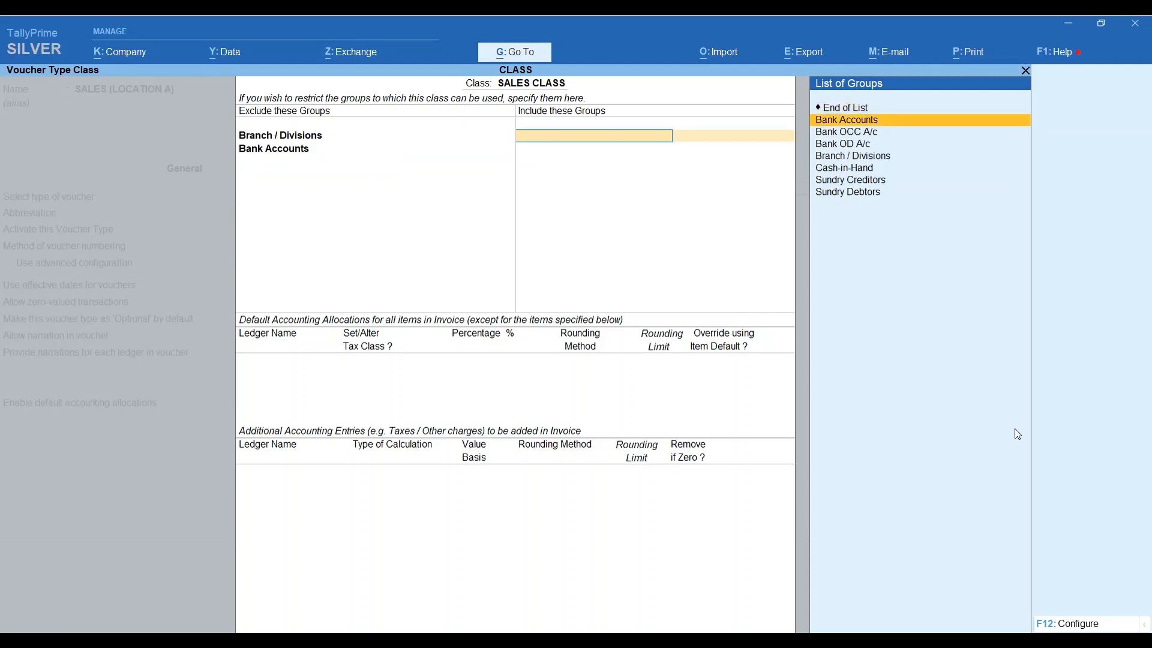
{"action": "key", "text": "Return"}
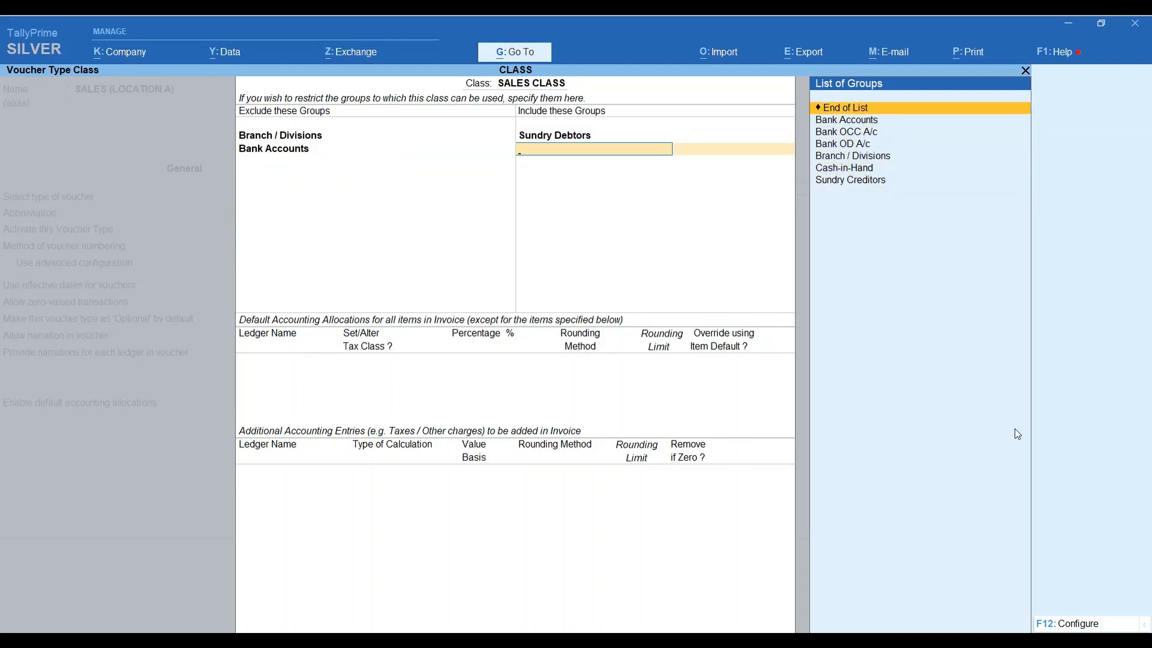
{"action": "key", "text": "Return"}
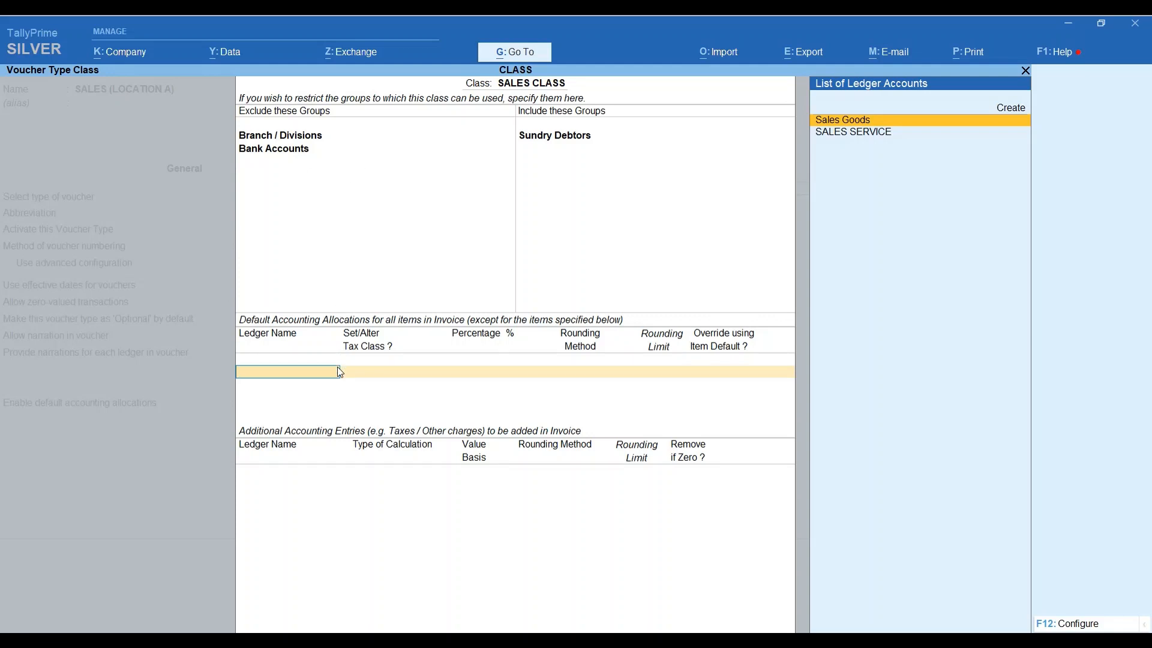
Set Sales Goods as the default item allocation ledger at 100 %, with the tax class and item override left at No
{"action": "key", "text": "Down"}
{"action": "key", "text": "Up"}
{"action": "key", "text": "Return"}
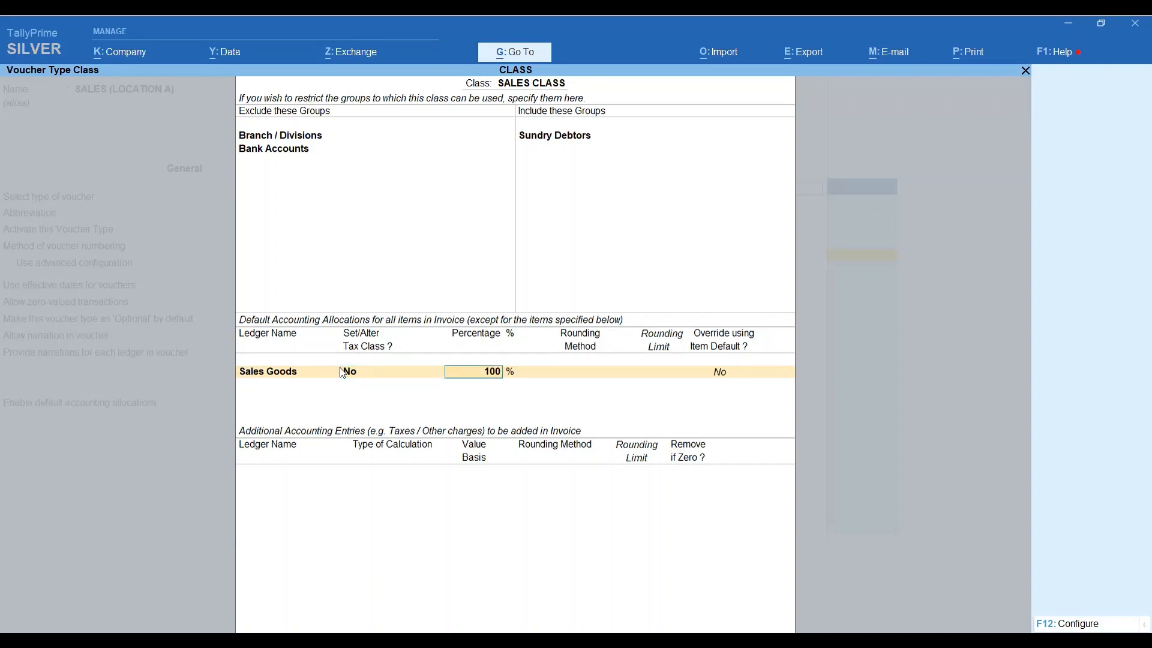
{"action": "key", "text": "Return"}
{"action": "key", "text": "Return"}
{"action": "key", "text": "Return"}
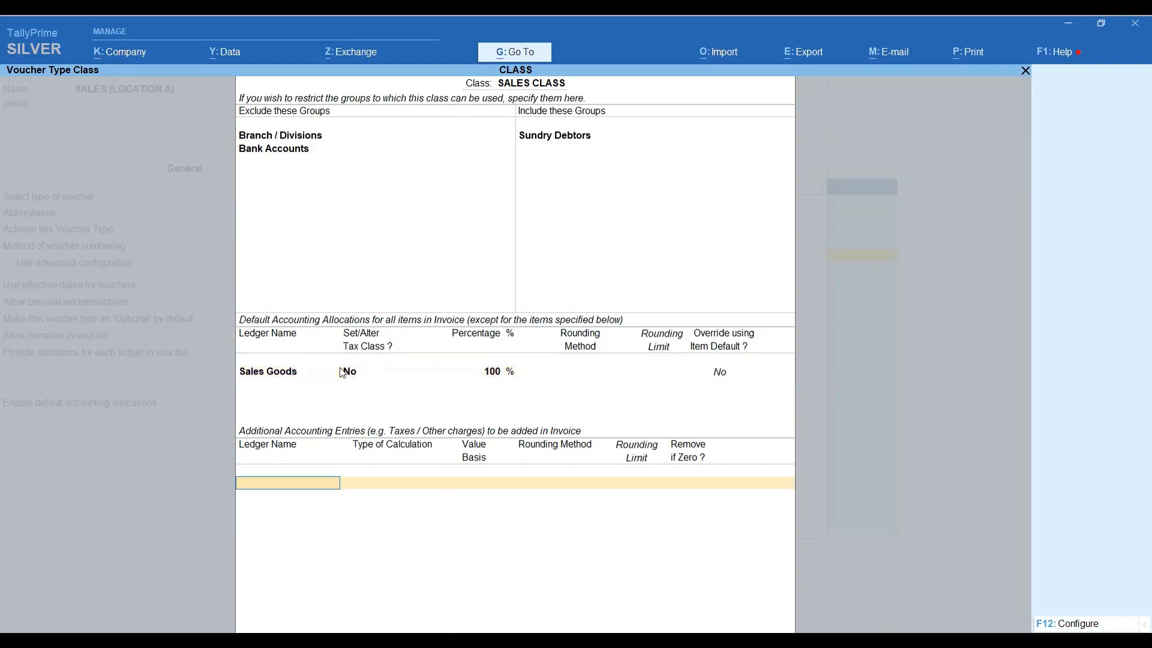
Add the CGST ledger to the additional accounting entries, with Remove if Zero set to Yes
{"action": "type", "text": "C"}
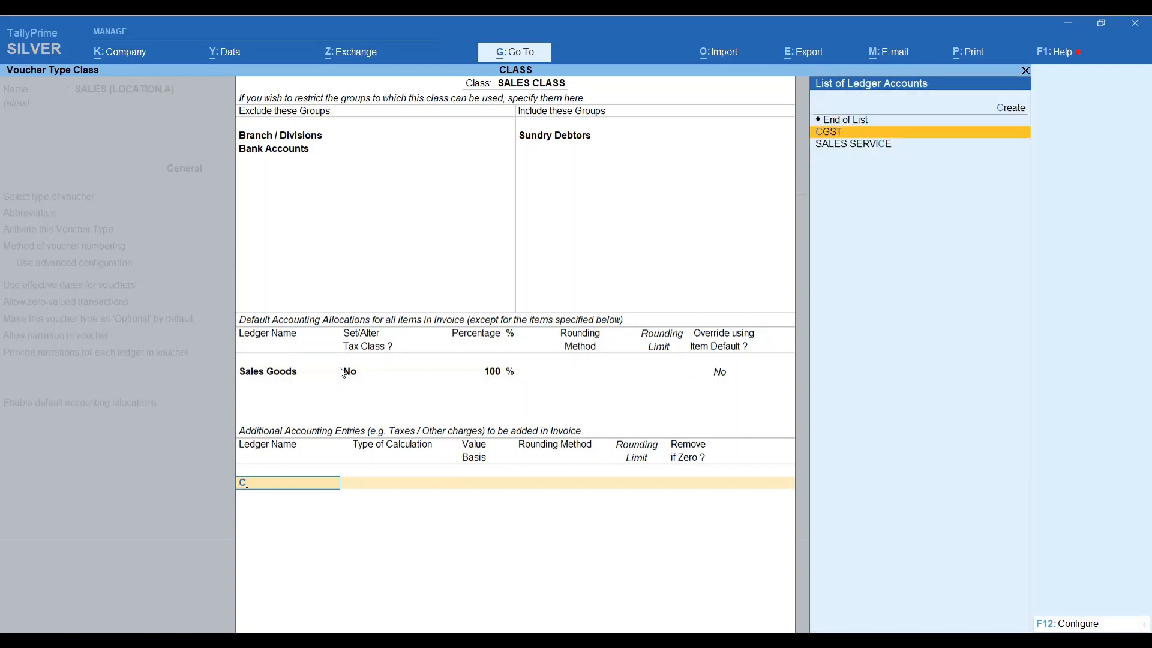
{"action": "type", "text": "GS"}
{"action": "type", "text": "T"}
{"action": "key", "text": "Return"}
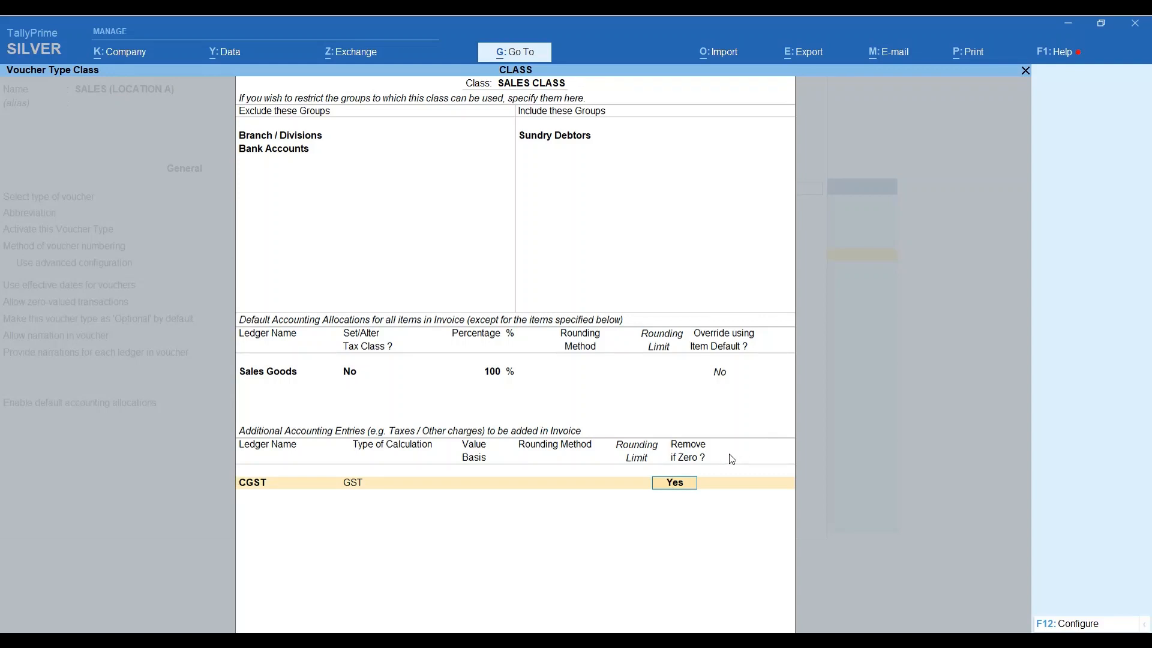
{"action": "key", "text": "Return"}
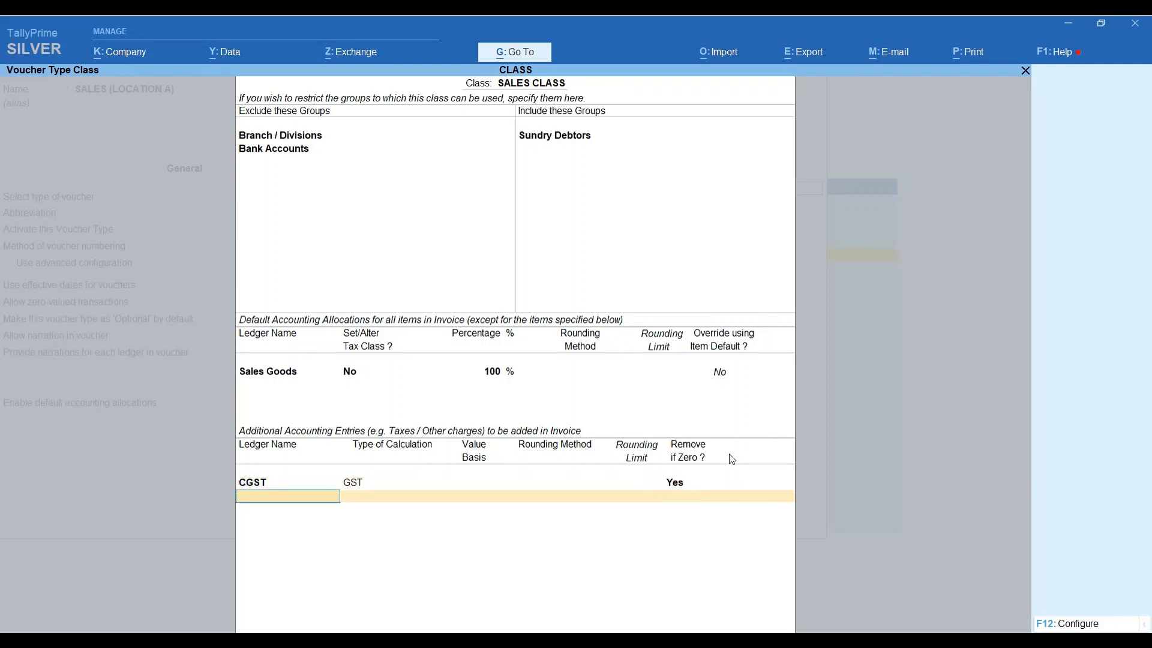
Add the SGST ledger to the additional accounting entries, with Remove if Zero set to Yes
{"action": "type", "text": "SGST"}
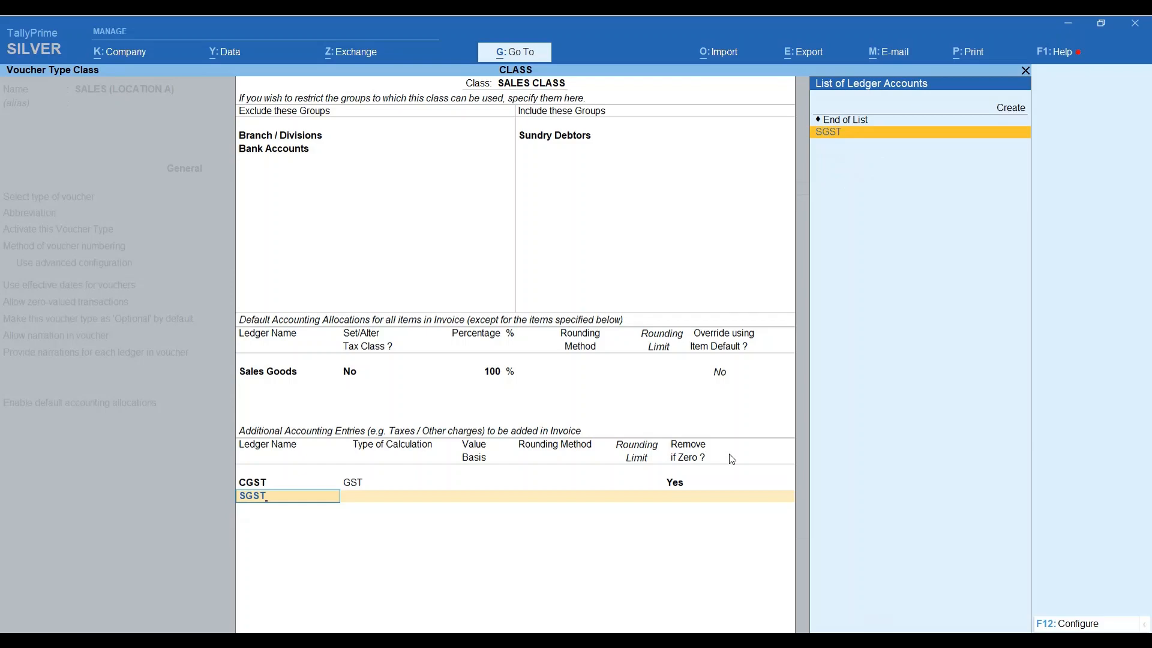
{"action": "key", "text": "Return"}
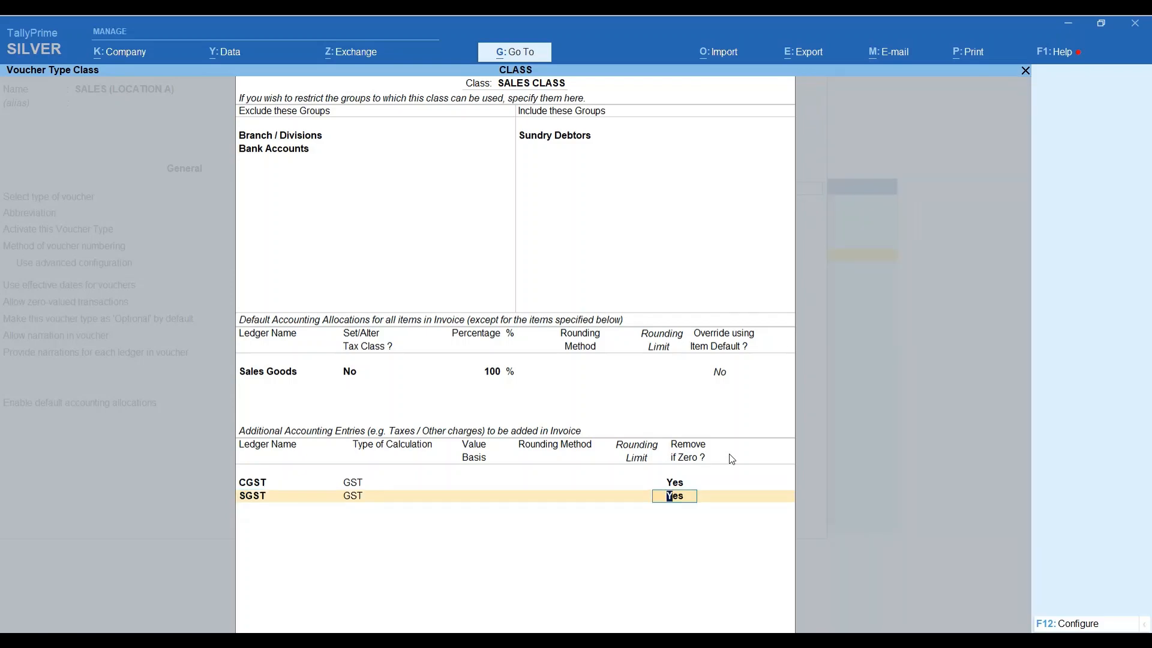
{"action": "key", "text": "Return"}
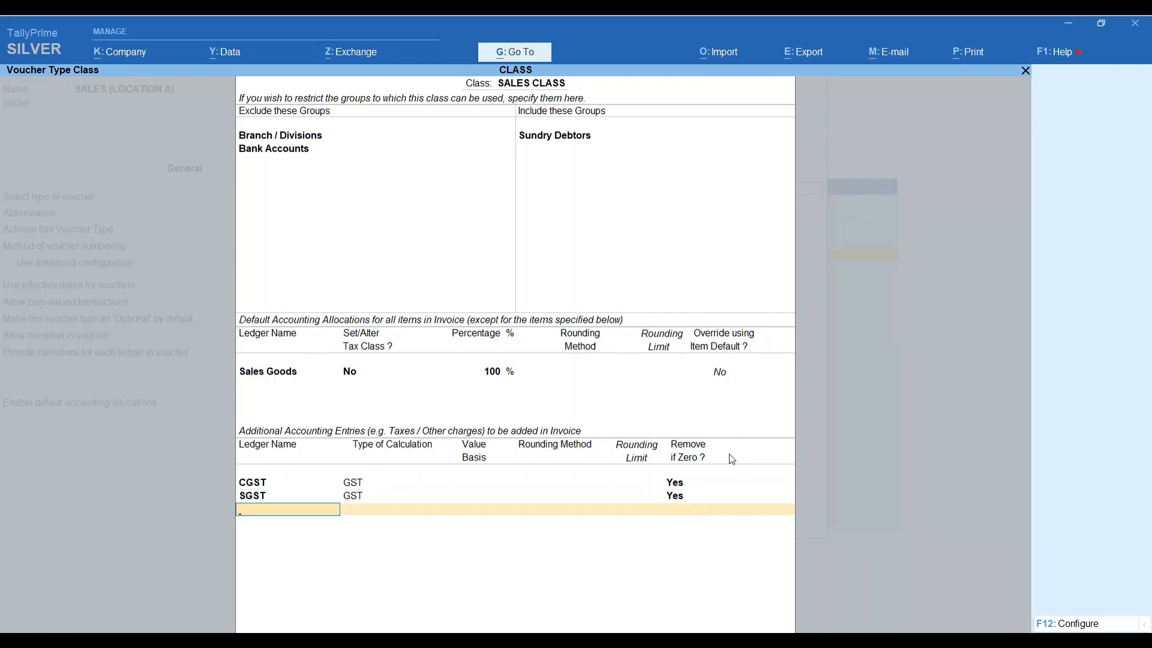
Accept the class, save the SALES (LOCATION A) voucher type and return to the Gateway of Tally
{"action": "key", "text": "Return"}
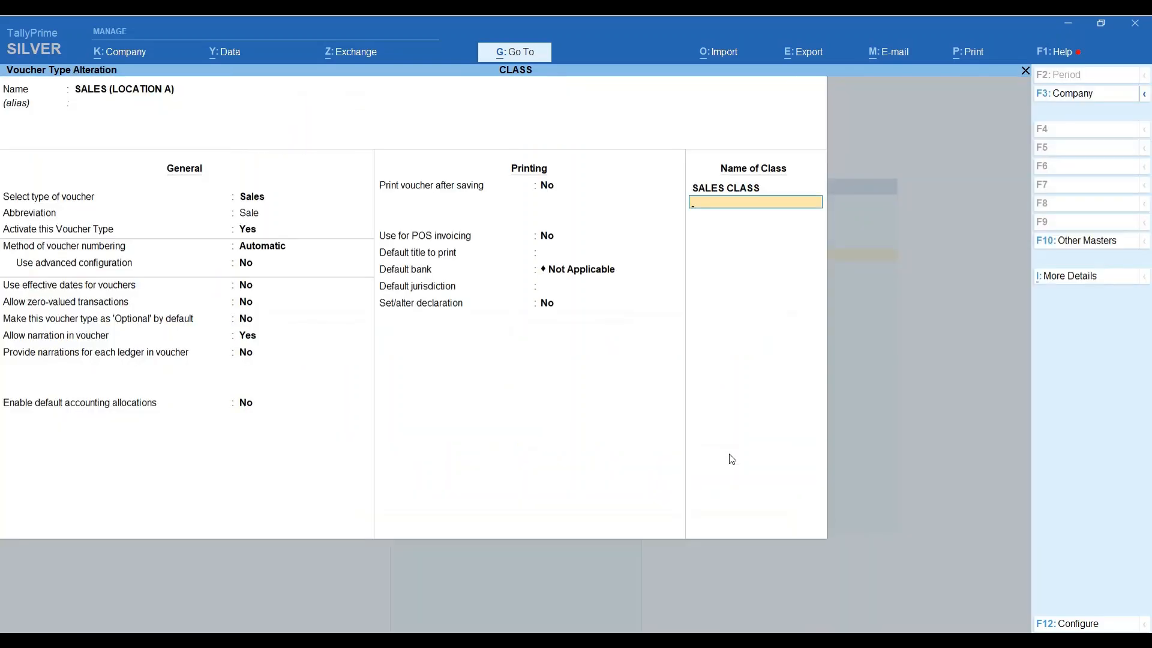
{"action": "key", "text": "ctrl"}
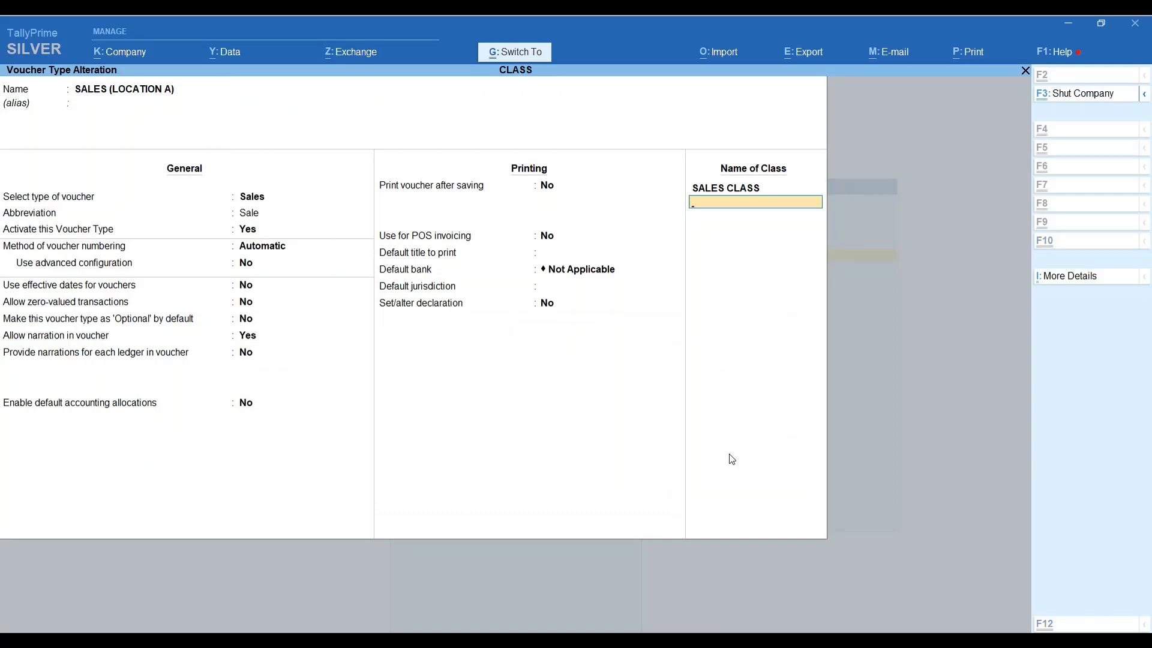
{"action": "key", "text": "ctrl+a"}
{"action": "key", "text": "Escape"}
{"action": "key", "text": "Escape"}
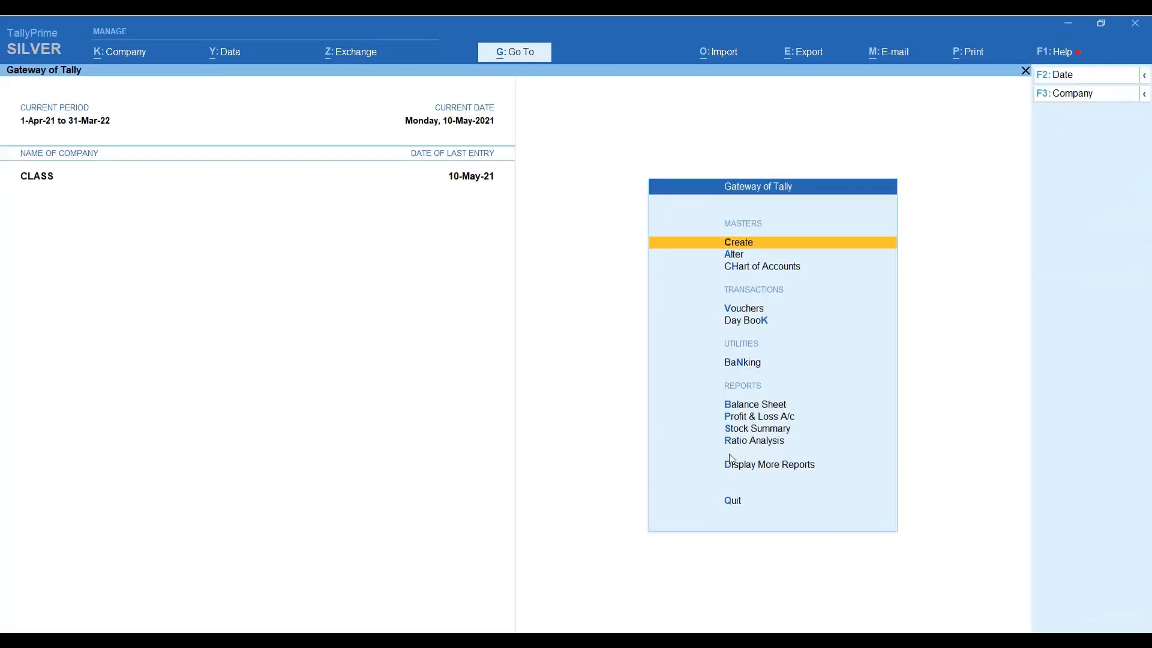
Start a sales voucher of type SALES (LOCATION A) using the SALES CLASS voucher class
{"action": "key", "text": "v"}
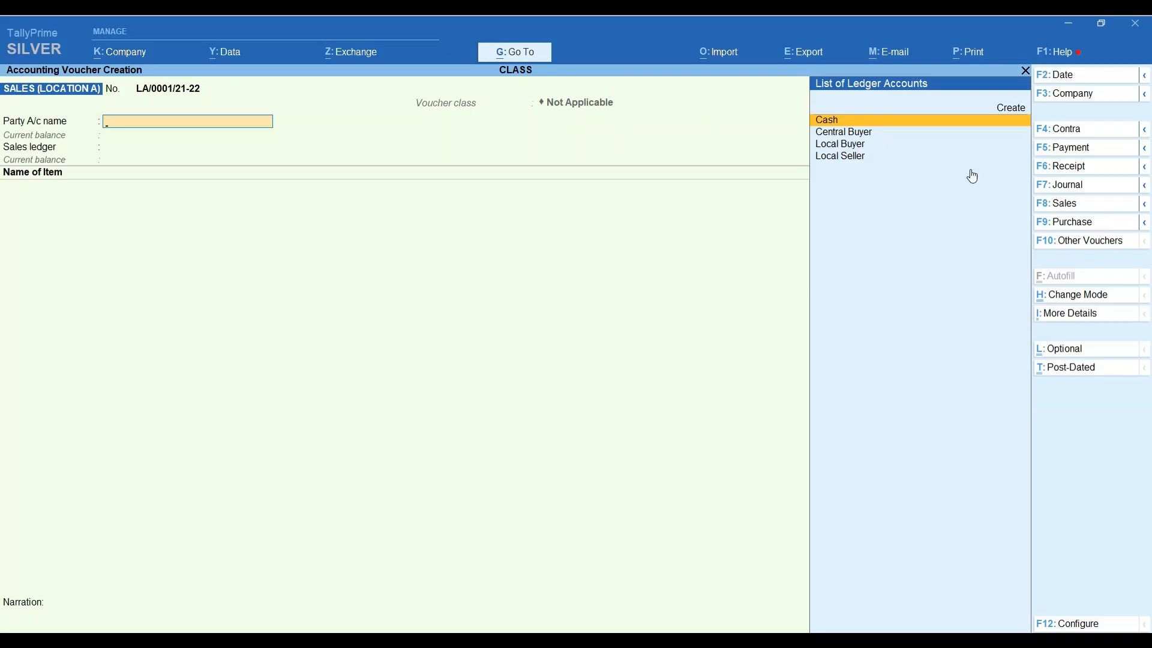
{"action": "left_click", "coordinate": [1110, 207]}
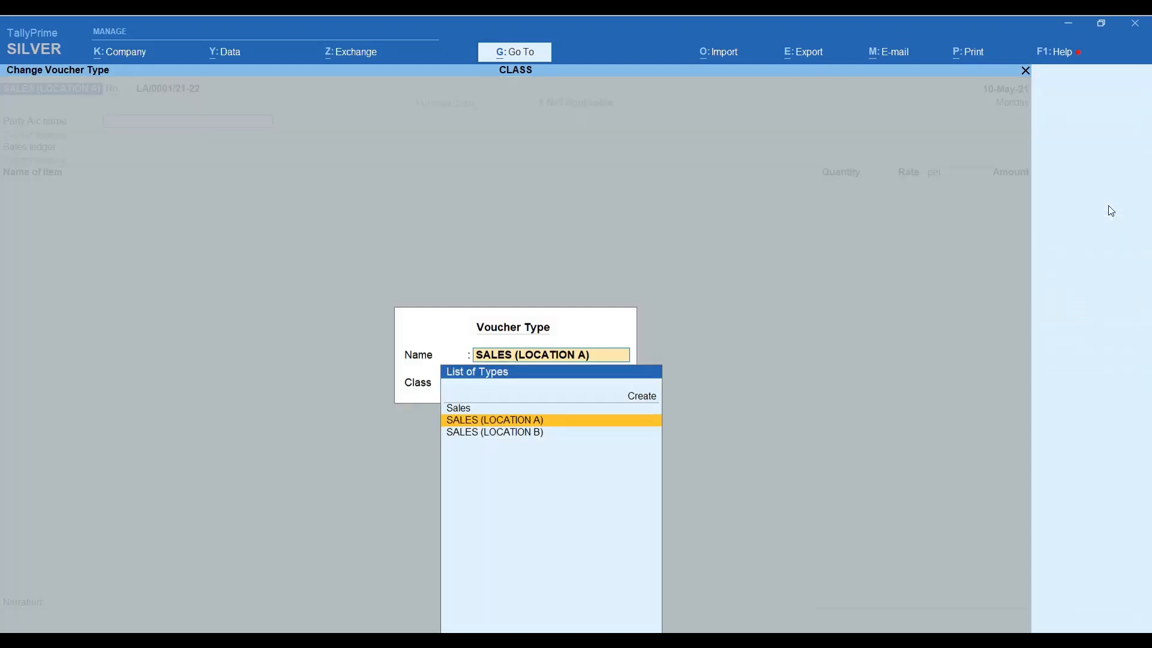
{"action": "key", "text": "Return"}
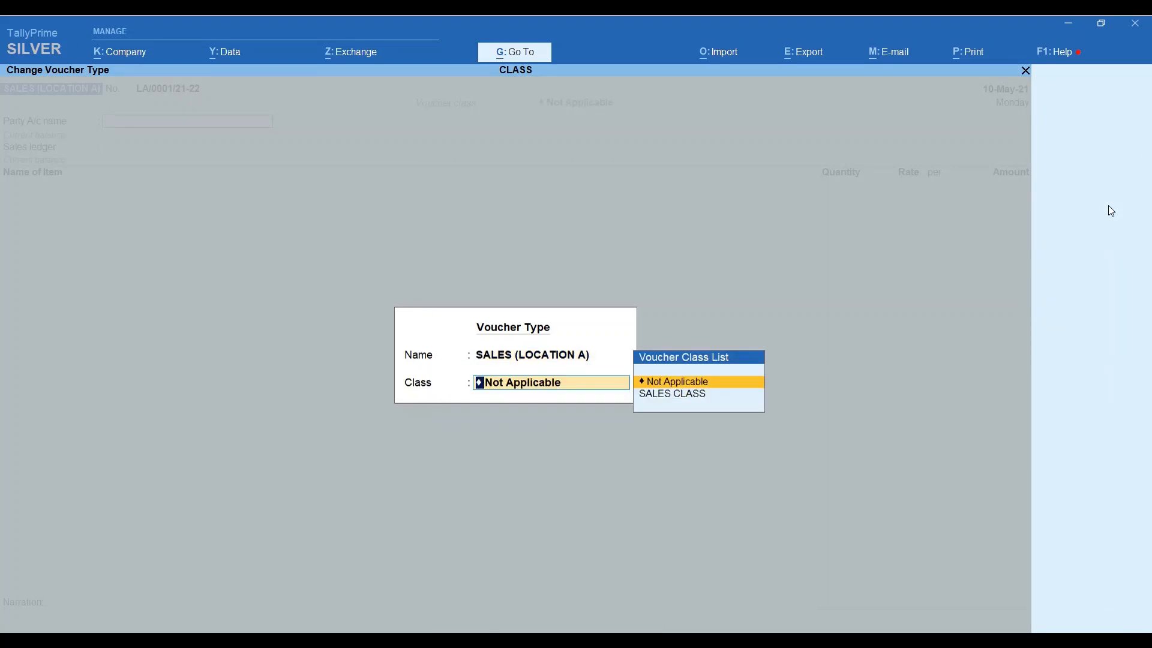
{"action": "key", "text": "Down"}
{"action": "key", "text": "Up"}
{"action": "key", "text": "Down"}
{"action": "key", "text": "Up"}
{"action": "key", "text": "Down"}
{"action": "key", "text": "Up"}
{"action": "key", "text": "Down"}
{"action": "key", "text": "Up"}
{"action": "key", "text": "Down"}
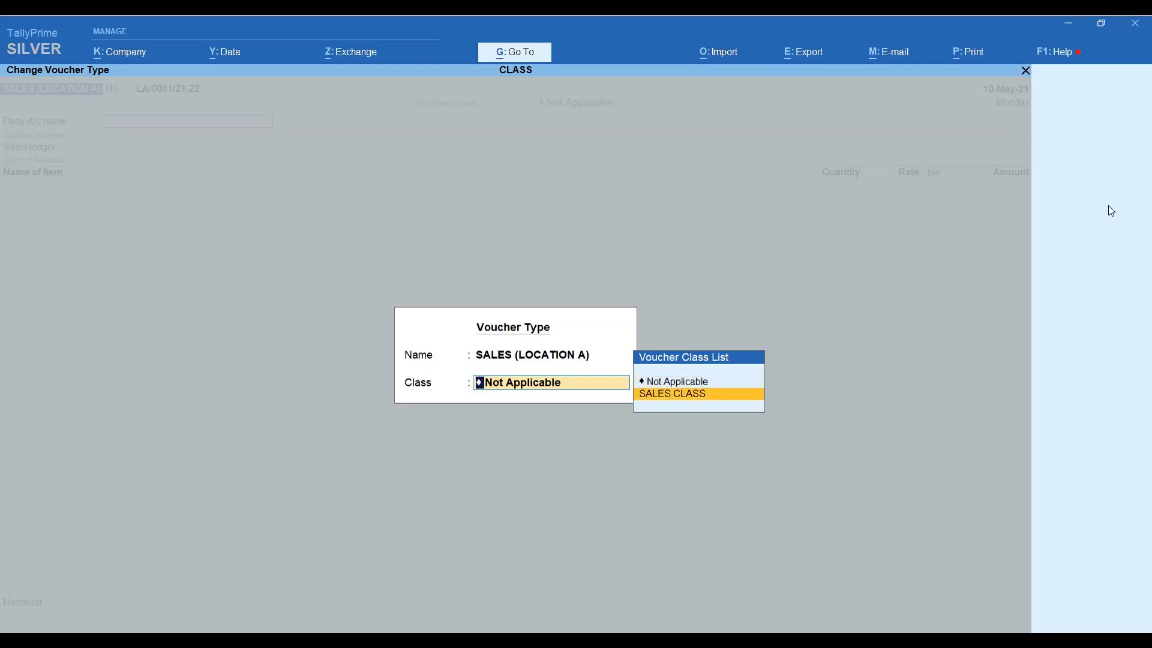
{"action": "key", "text": "Return"}
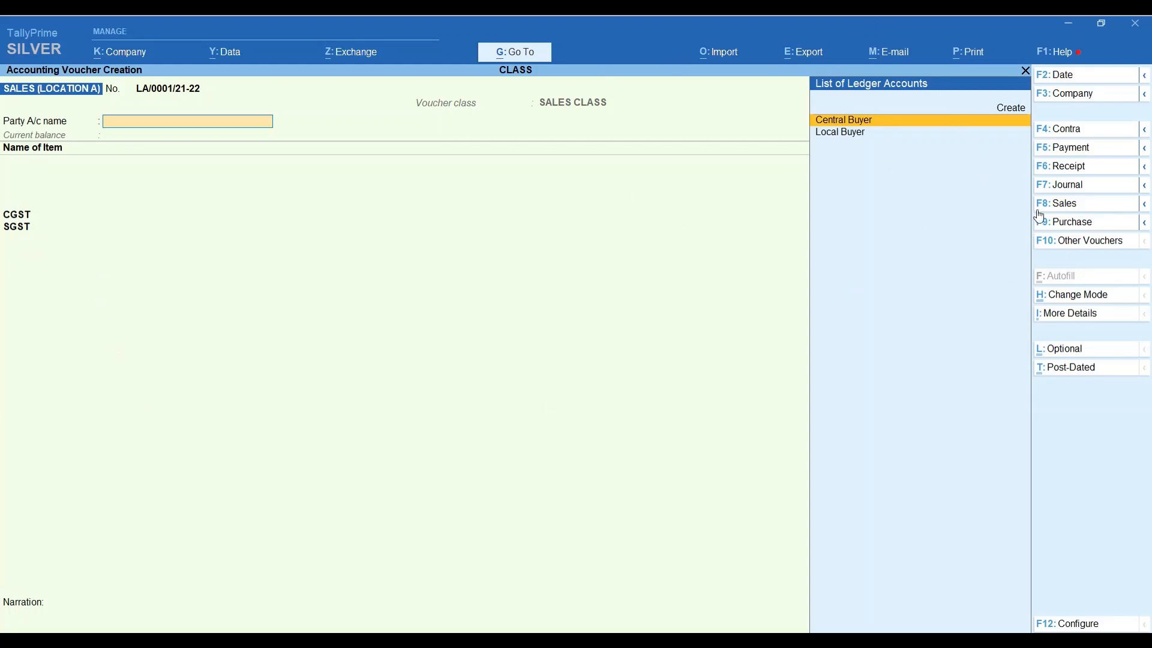
Choose Local Buyer as the voucher's party account and accept the default dispatch, order and party details
{"action": "key", "text": "Down"}
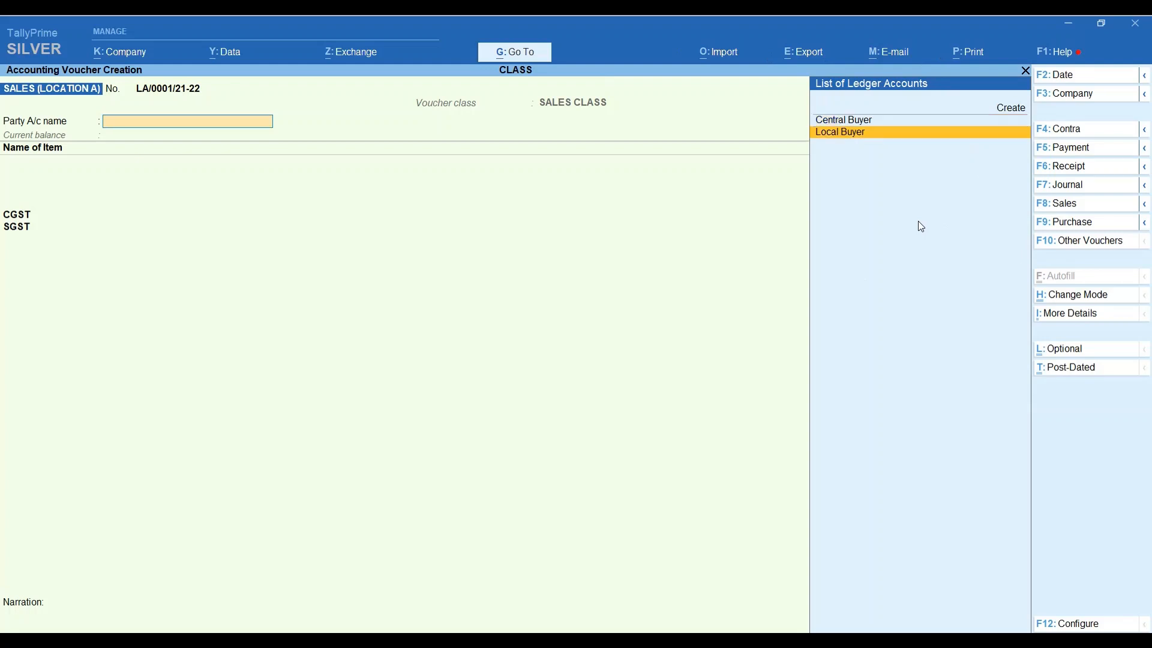
{"action": "key", "text": "Return"}
{"action": "key", "text": "Return"}
{"action": "key", "text": "Return"}
{"action": "key", "text": "Return"}
{"action": "key", "text": "Return"}
{"action": "key", "text": "Return"}
{"action": "key", "text": "Return"}
{"action": "key", "text": "Return"}
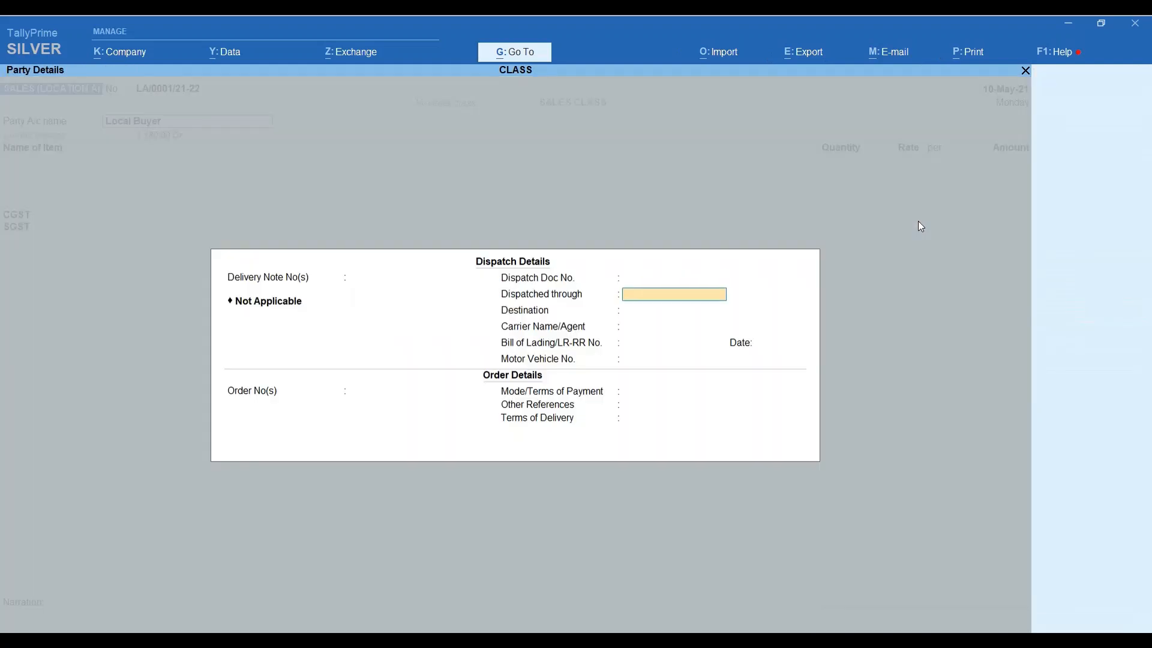
{"action": "key", "text": "Return"}
{"action": "key", "text": "Return"}
{"action": "key", "text": "Return"}
{"action": "key", "text": "Return"}
{"action": "key", "text": "Return"}
{"action": "key", "text": "Return"}
{"action": "key", "text": "Return"}
{"action": "key", "text": "Return"}
{"action": "key", "text": "Return"}
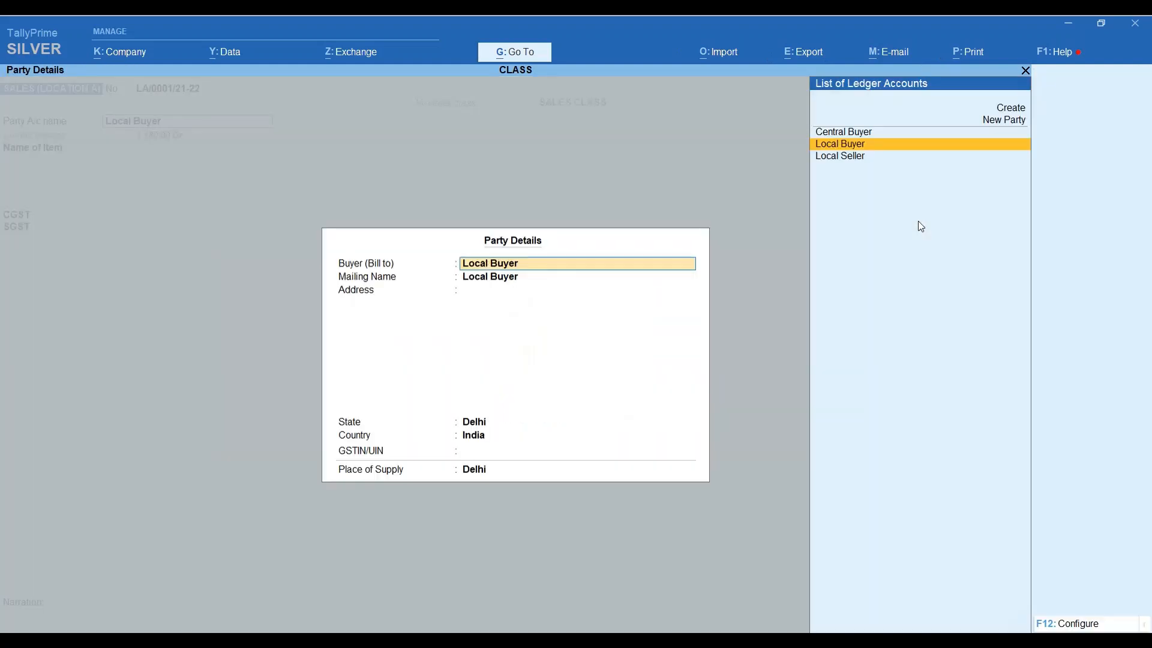
{"action": "key", "text": "Return"}
{"action": "key", "text": "Return"}
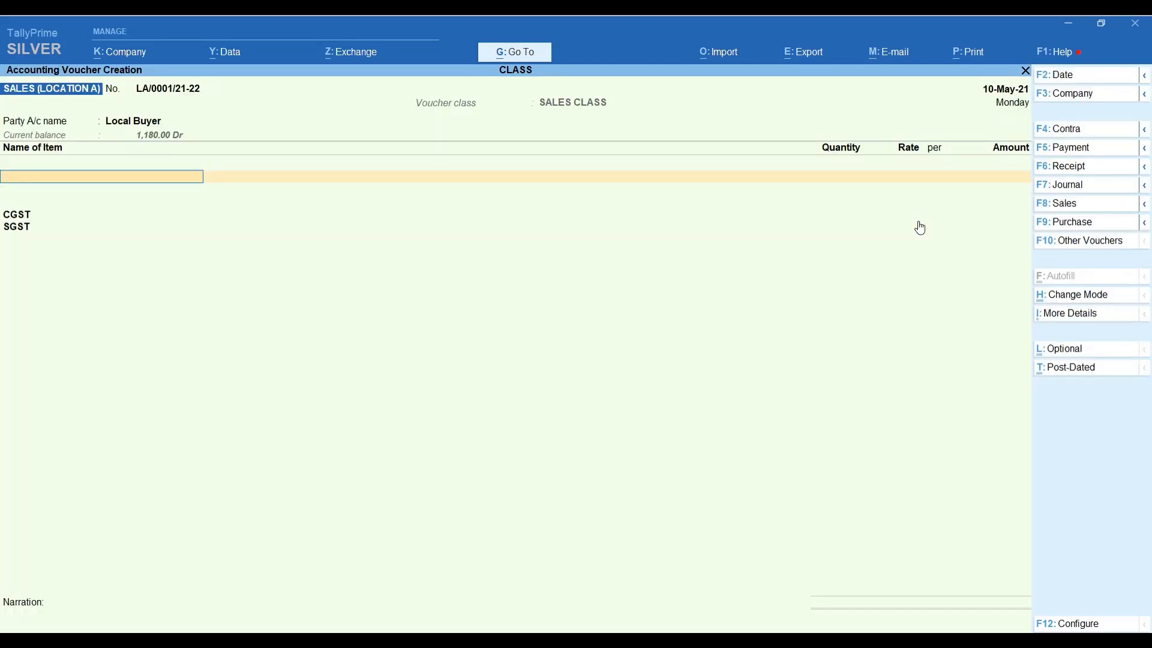
Add Item A to the voucher with a quantity of 1 nos at a rate of 100.00
{"action": "type", "text": "ITEM"}
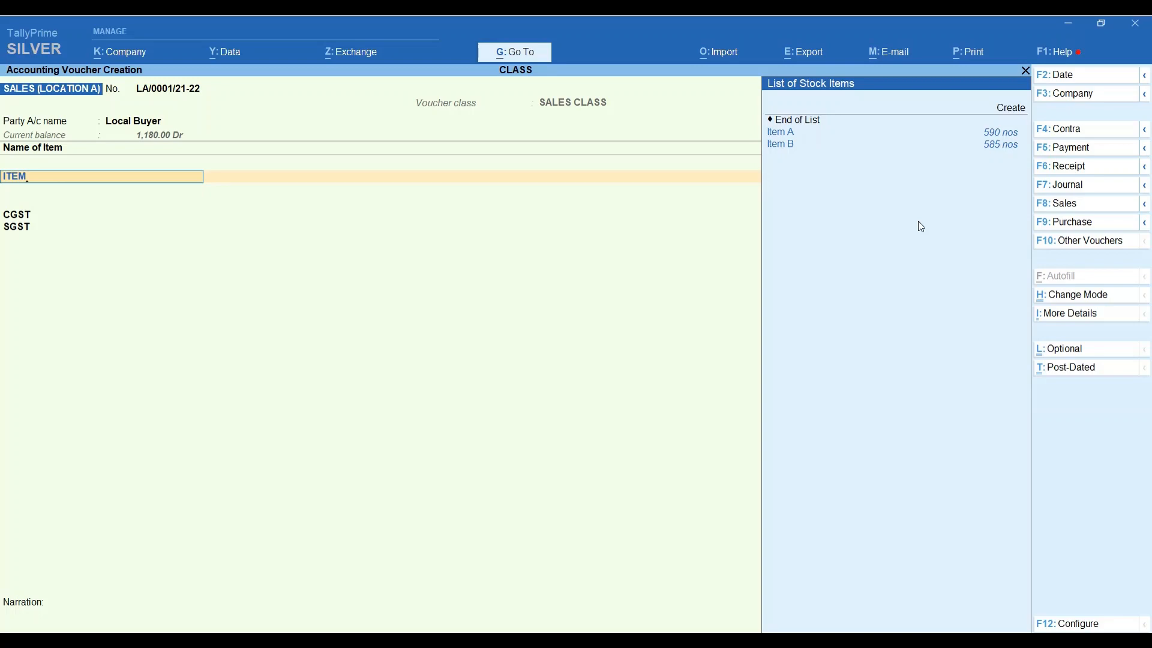
{"action": "key", "text": "Return"}
{"action": "key", "text": "Return"}
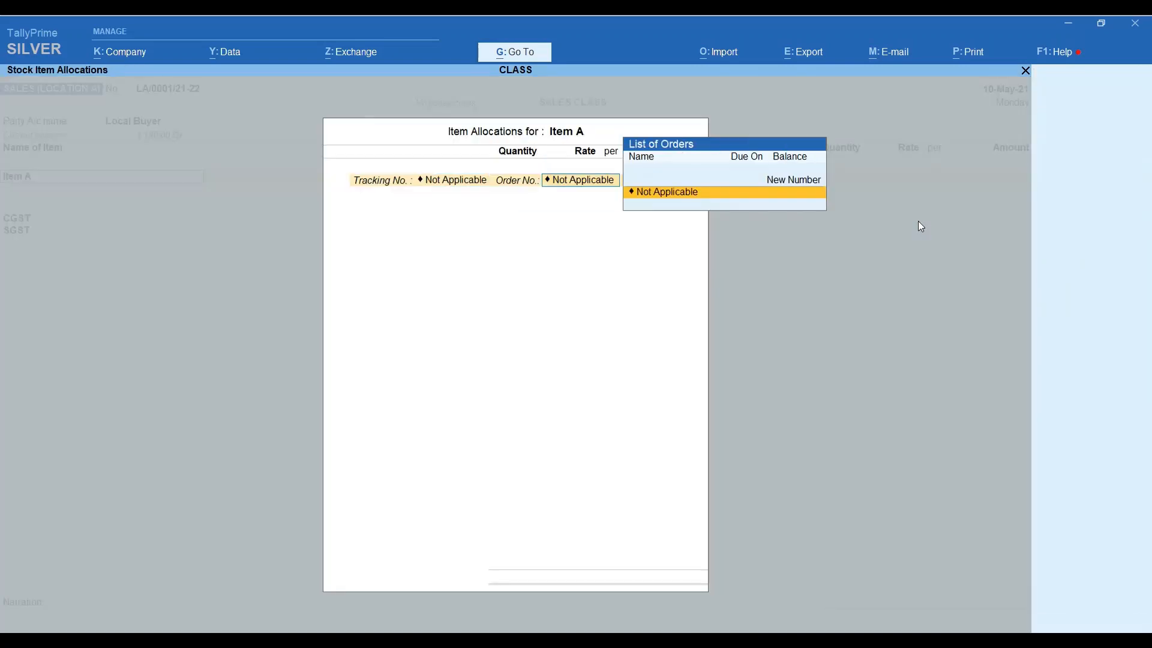
{"action": "key", "text": "Return"}
{"action": "type", "text": "1"}
{"action": "key", "text": "Return"}
{"action": "key", "text": "Return"}
{"action": "key", "text": "Return"}
{"action": "key", "text": "Return"}
{"action": "key", "text": "Return"}
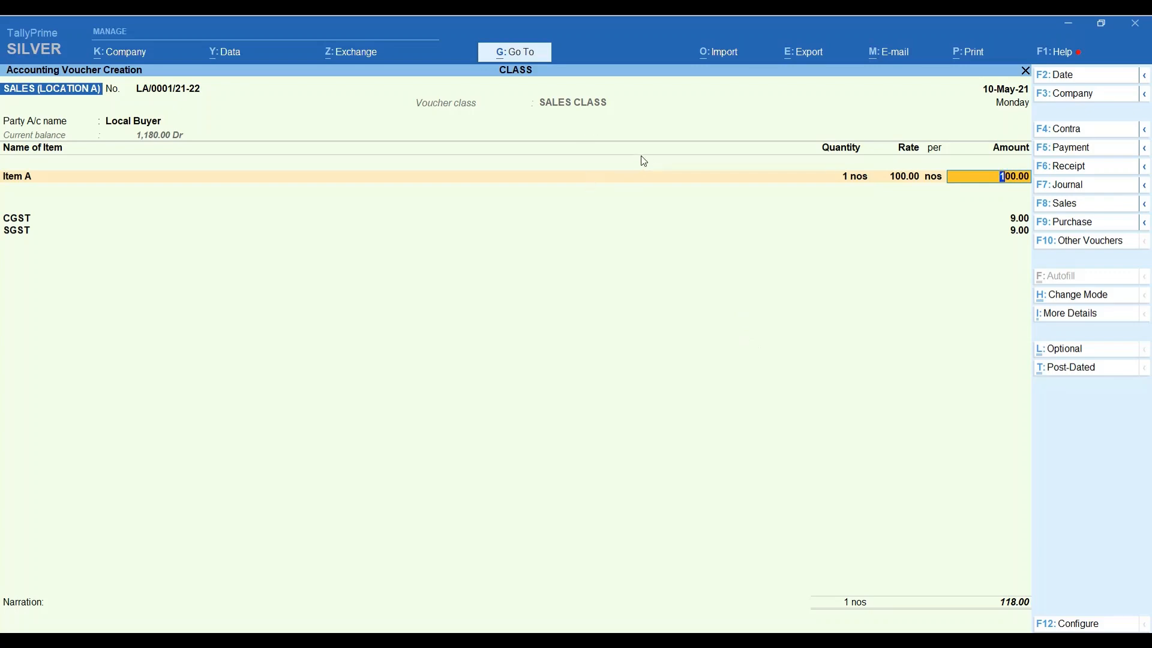
Discard the unsaved sales voucher and return to the Gateway of Tally
{"action": "key", "text": "Escape"}
{"action": "key", "text": "Return"}
{"action": "key", "text": "Escape"}
{"action": "key", "text": "Escape"}
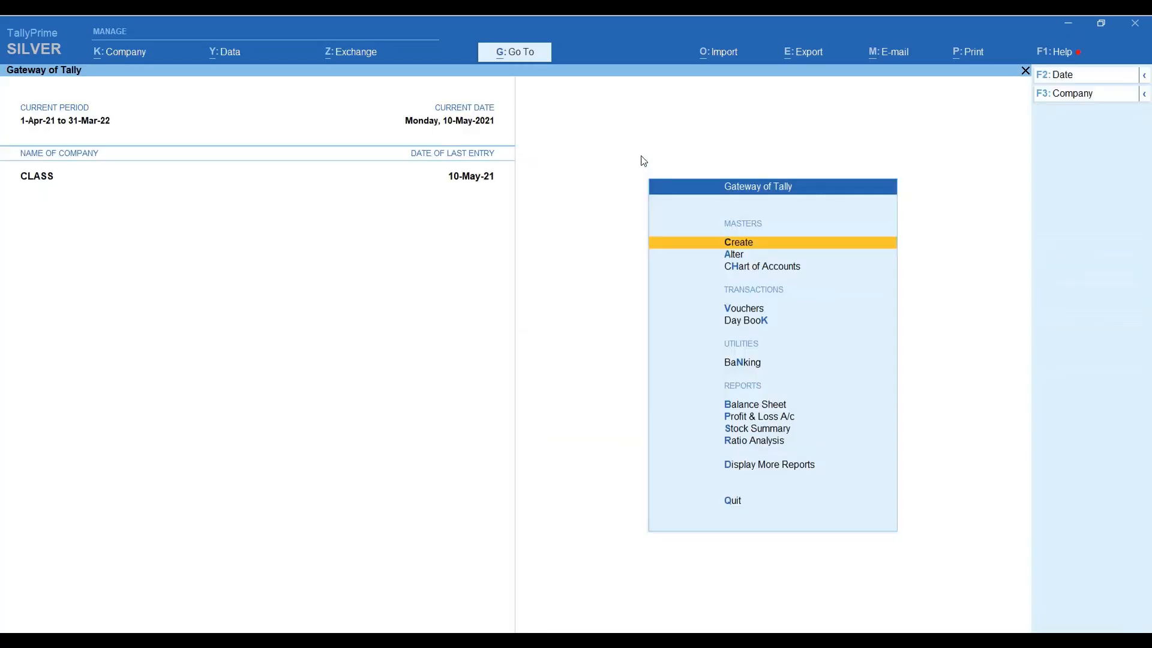
Open the SALES (LOCATION A) voucher type for alteration
{"action": "key", "text": "Down"}
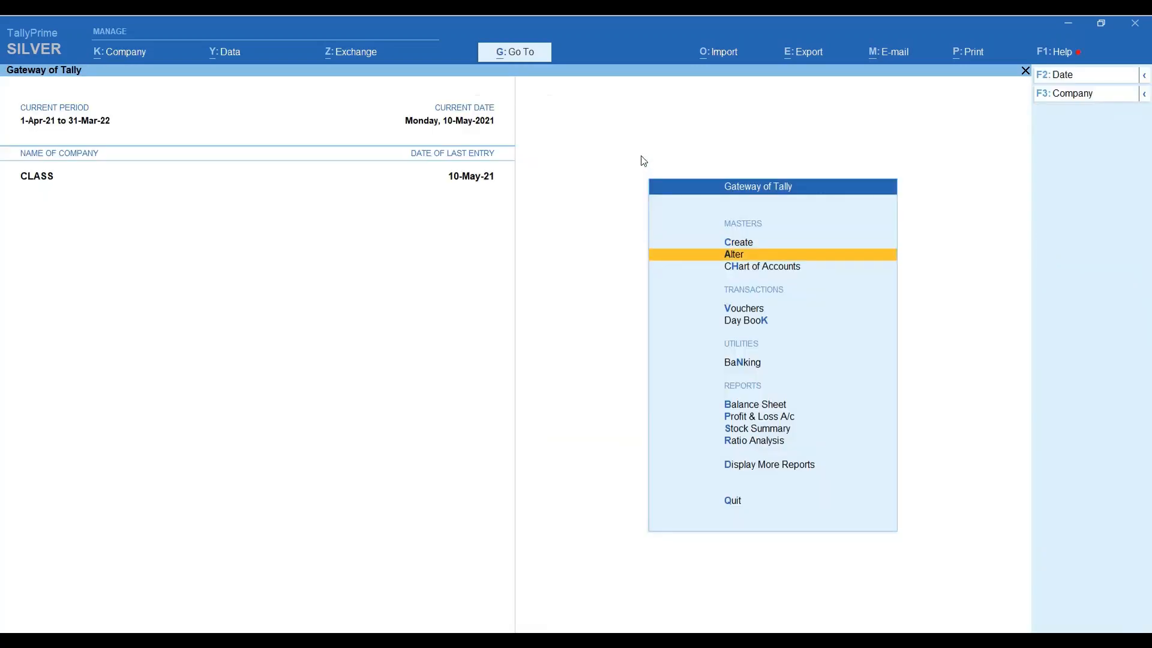
{"action": "key", "text": "Return"}
{"action": "type", "text": "VOUC"}
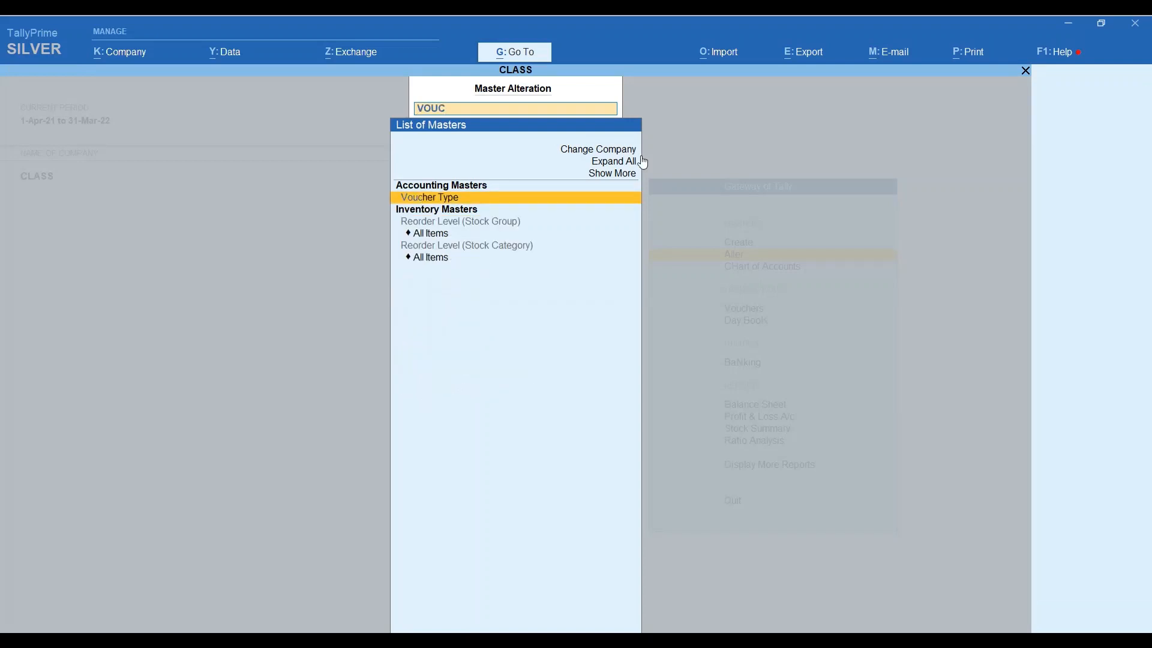
{"action": "key", "text": "Return"}
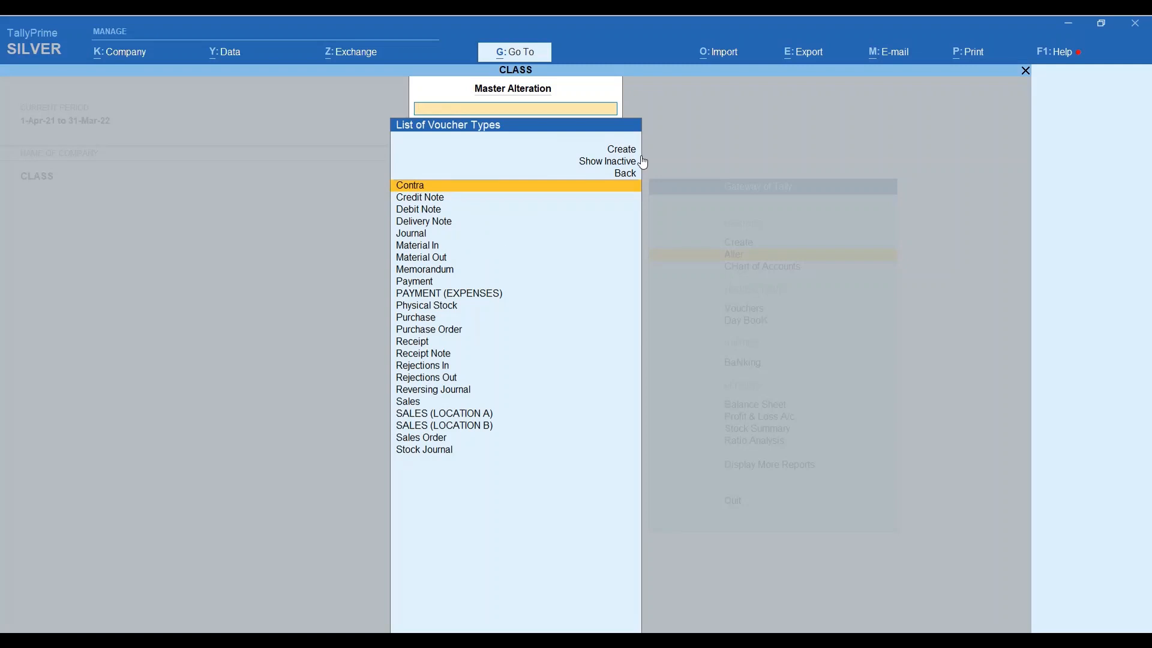
{"action": "key", "text": "Down"}
{"action": "key", "text": "Down"}
{"action": "key", "text": "Down"}
{"action": "key", "text": "Down"}
{"action": "key", "text": "Down"}
{"action": "key", "text": "Down"}
{"action": "key", "text": "Down"}
{"action": "key", "text": "Down"}
{"action": "key", "text": "Down"}
{"action": "key", "text": "Down"}
{"action": "key", "text": "Down"}
{"action": "key", "text": "Down"}
{"action": "key", "text": "Down"}
{"action": "key", "text": "Down"}
{"action": "key", "text": "Down"}
{"action": "key", "text": "Down"}
{"action": "key", "text": "Down"}
{"action": "key", "text": "Down"}
{"action": "key", "text": "Down"}
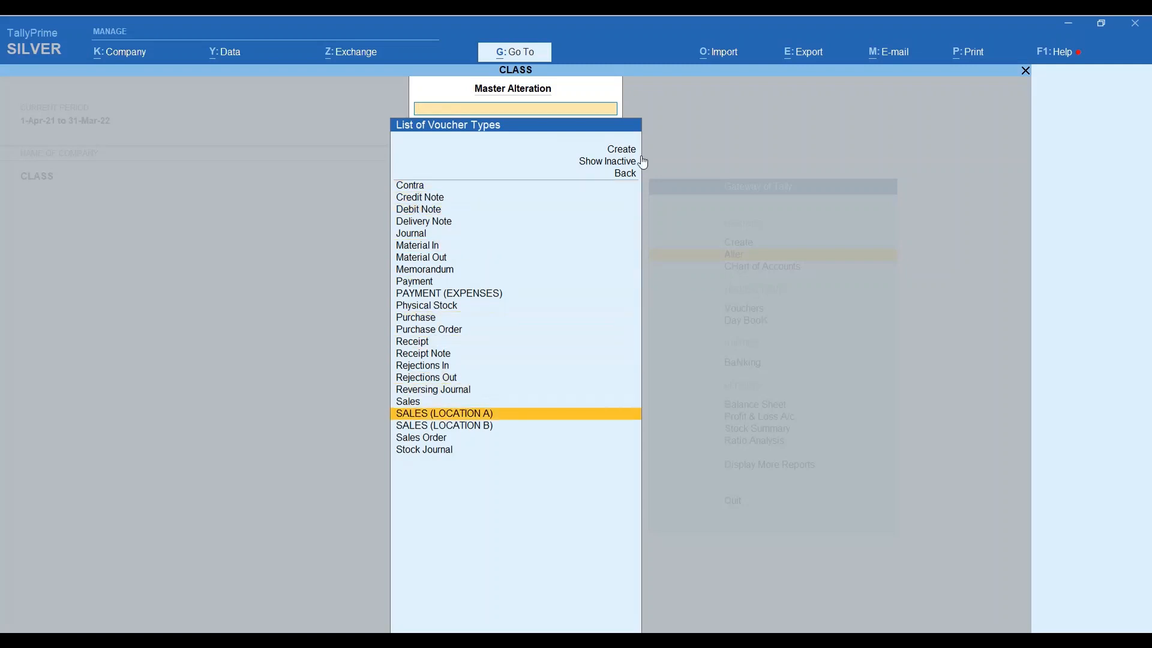
{"action": "key", "text": "Return"}
Accept the voucher type's existing general and printing settings and open the SALES CLASS definition
{"action": "key", "text": "Return"}
{"action": "key", "text": "Return"}
{"action": "key", "text": "Return"}
{"action": "key", "text": "Return"}
{"action": "key", "text": "Return"}
{"action": "key", "text": "Return"}
{"action": "key", "text": "Return"}
{"action": "key", "text": "Return"}
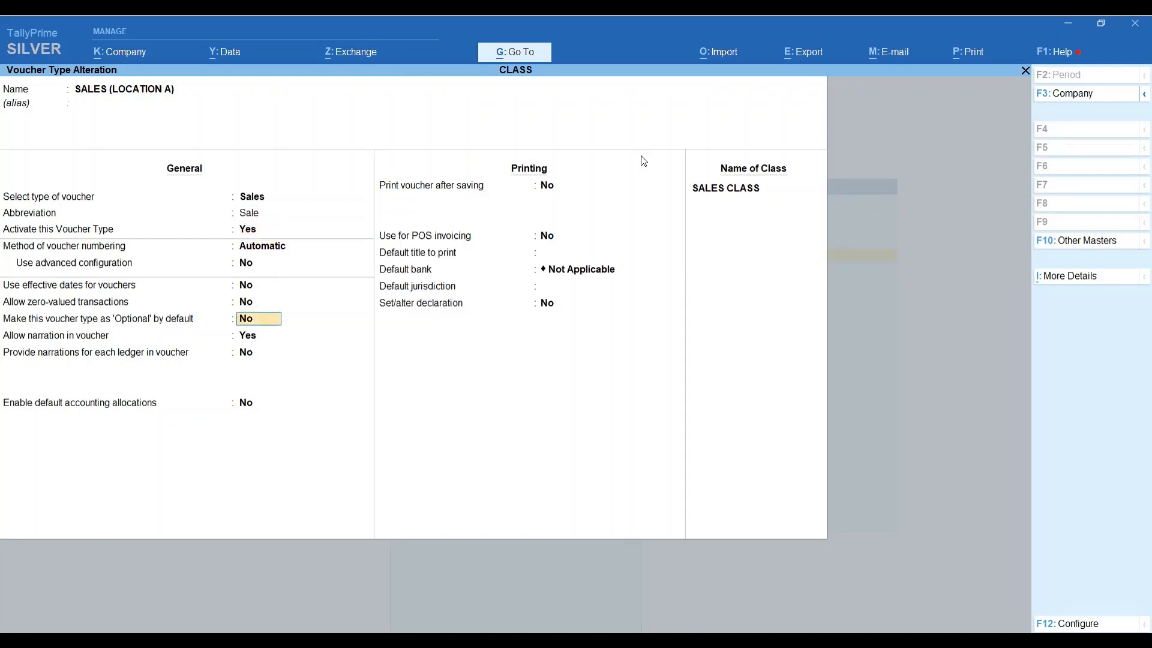
{"action": "key", "text": "Return"}
{"action": "key", "text": "Return"}
{"action": "key", "text": "Return"}
{"action": "key", "text": "Return"}
{"action": "key", "text": "Return"}
{"action": "key", "text": "Return"}
{"action": "key", "text": "Return"}
{"action": "key", "text": "Return"}
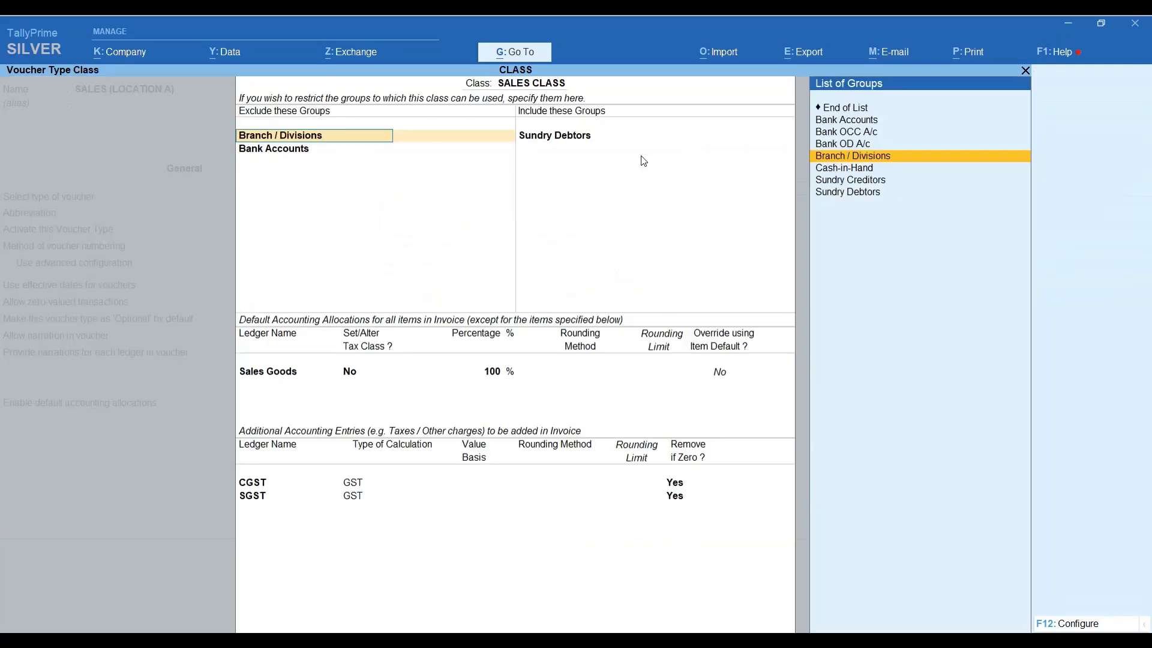
Add the IGST ledger below SGST in the class's additional accounting entries, with Remove if Zero set to Yes
{"action": "key", "text": "Return"}
{"action": "key", "text": "Return"}
{"action": "key", "text": "Return"}
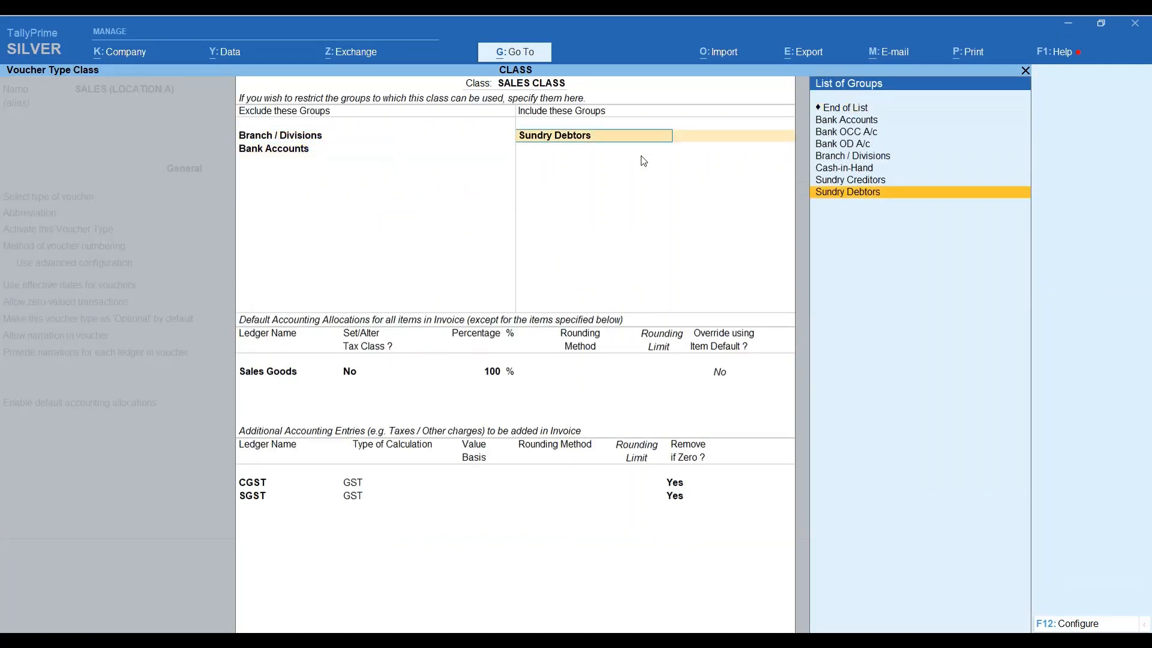
{"action": "key", "text": "Return"}
{"action": "key", "text": "Return"}
{"action": "key", "text": "Return"}
{"action": "key", "text": "Return"}
{"action": "key", "text": "Return"}
{"action": "key", "text": "Return"}
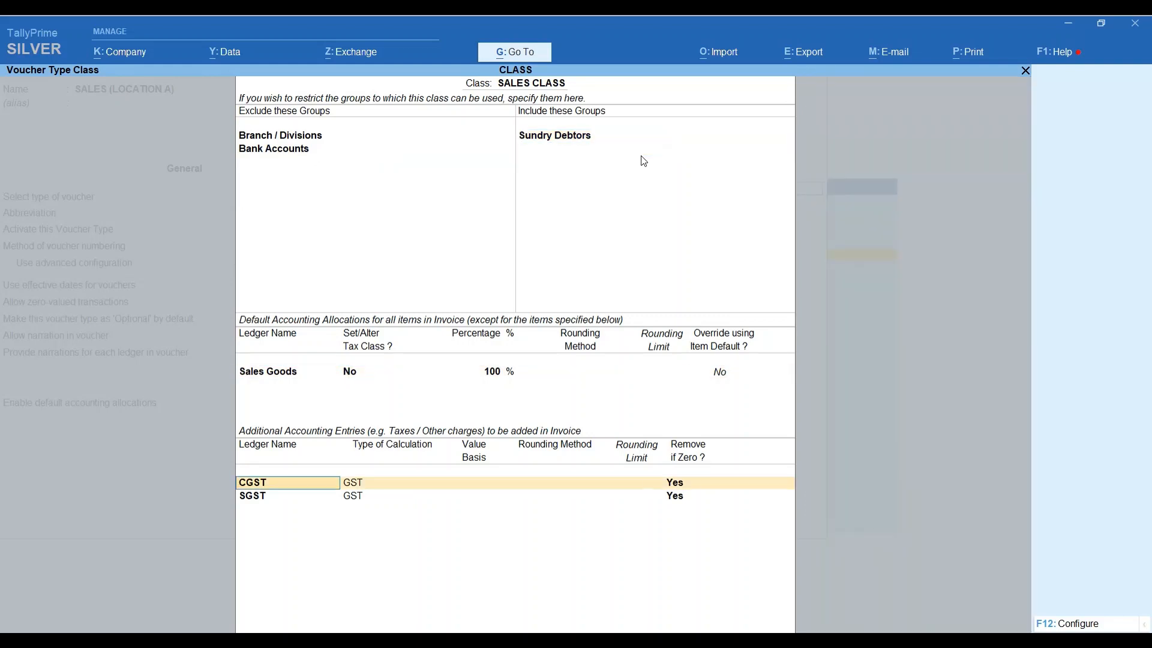
{"action": "key", "text": "Return"}
{"action": "key", "text": "Return"}
{"action": "key", "text": "Return"}
{"action": "key", "text": "Return"}
{"action": "type", "text": "IG"}
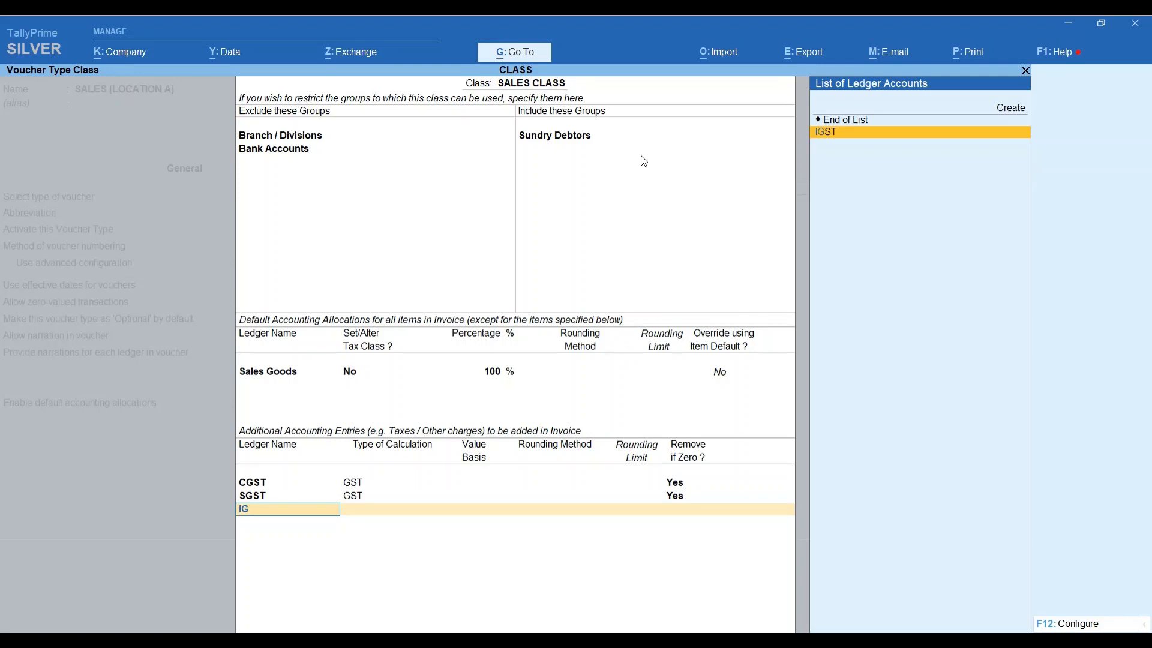
{"action": "key", "text": "Return"}
{"action": "key", "text": "Return"}
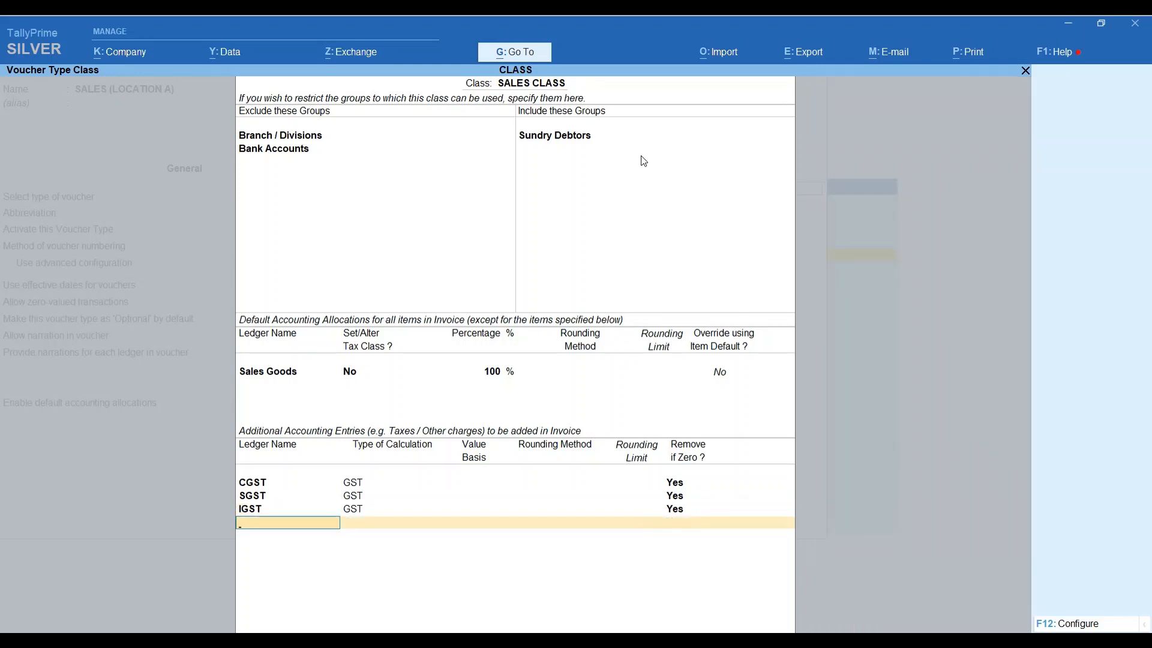
Begin a new ledger named ROUNDED OFF from the class's additional accounting entries and place it under Indirect Expenses
{"action": "type", "text": "R"}
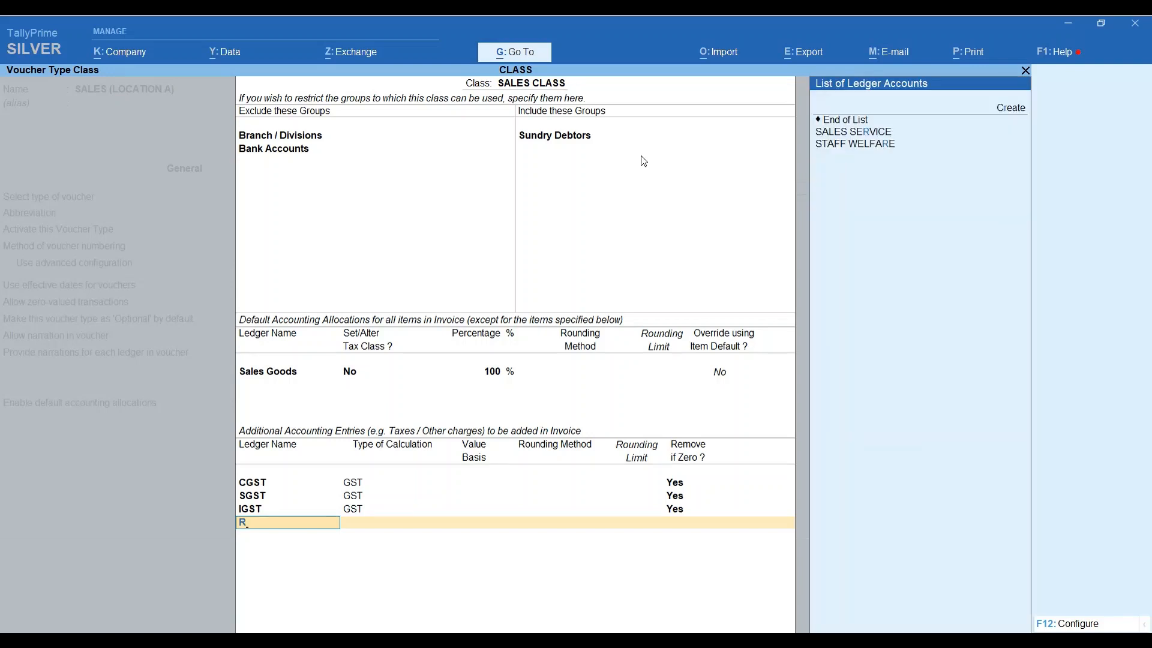
{"action": "key", "text": "Return"}
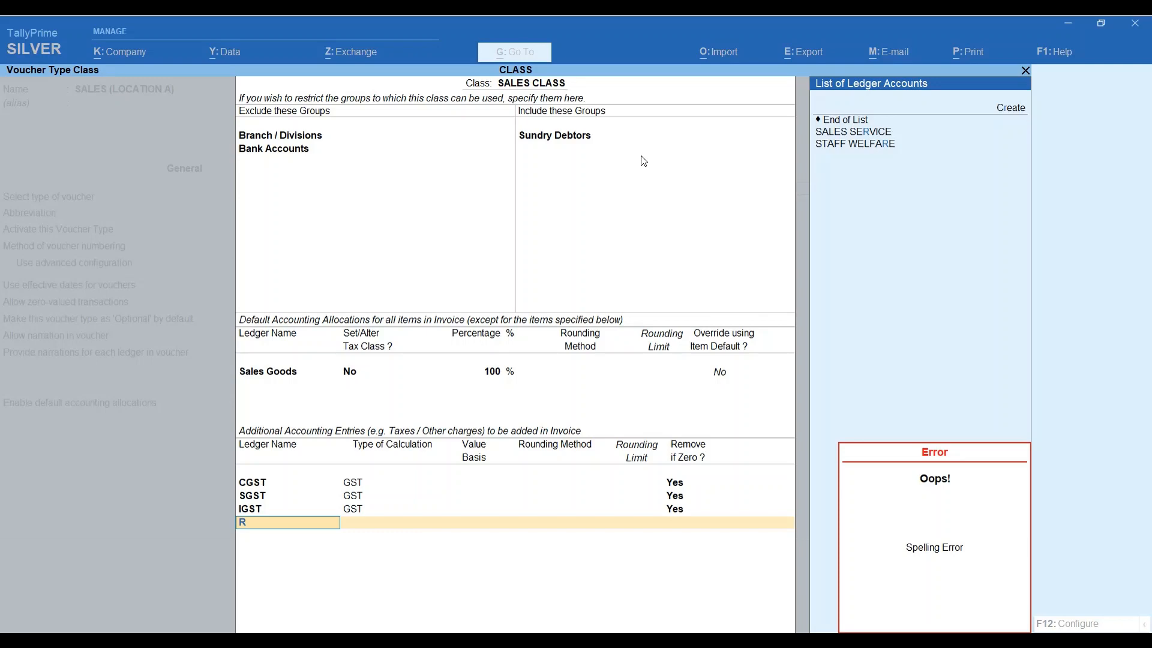
{"action": "key", "text": "alt+c"}
{"action": "type", "text": "ROUNDED OFF"}
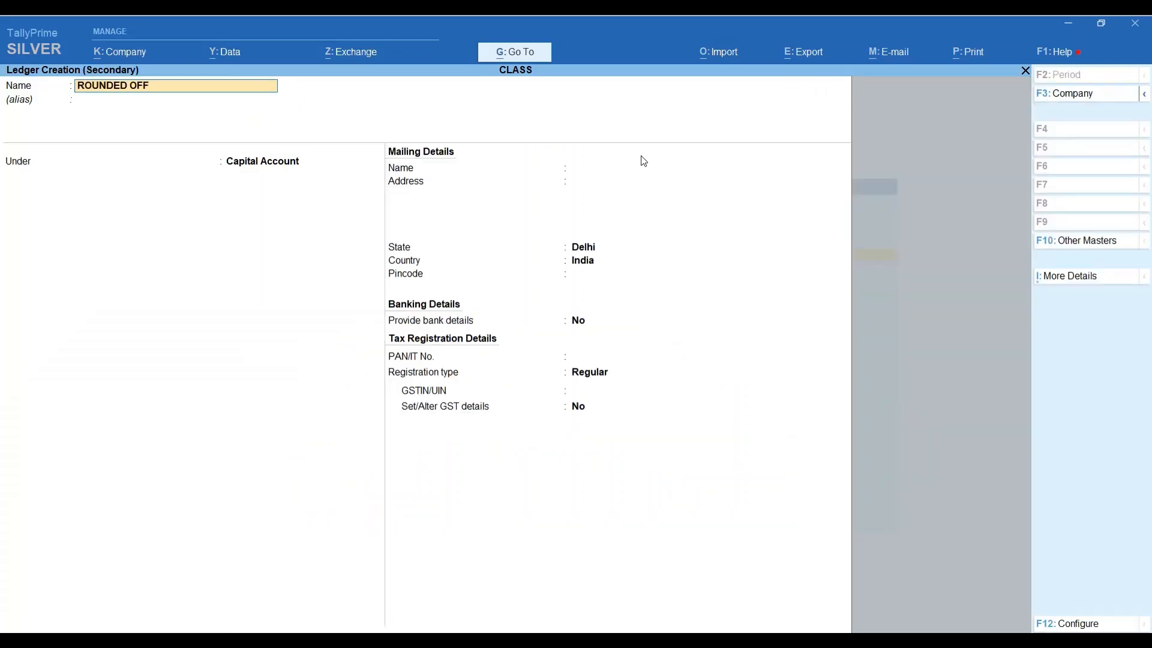
{"action": "key", "text": "Return"}
{"action": "type", "text": "INDIRE"}
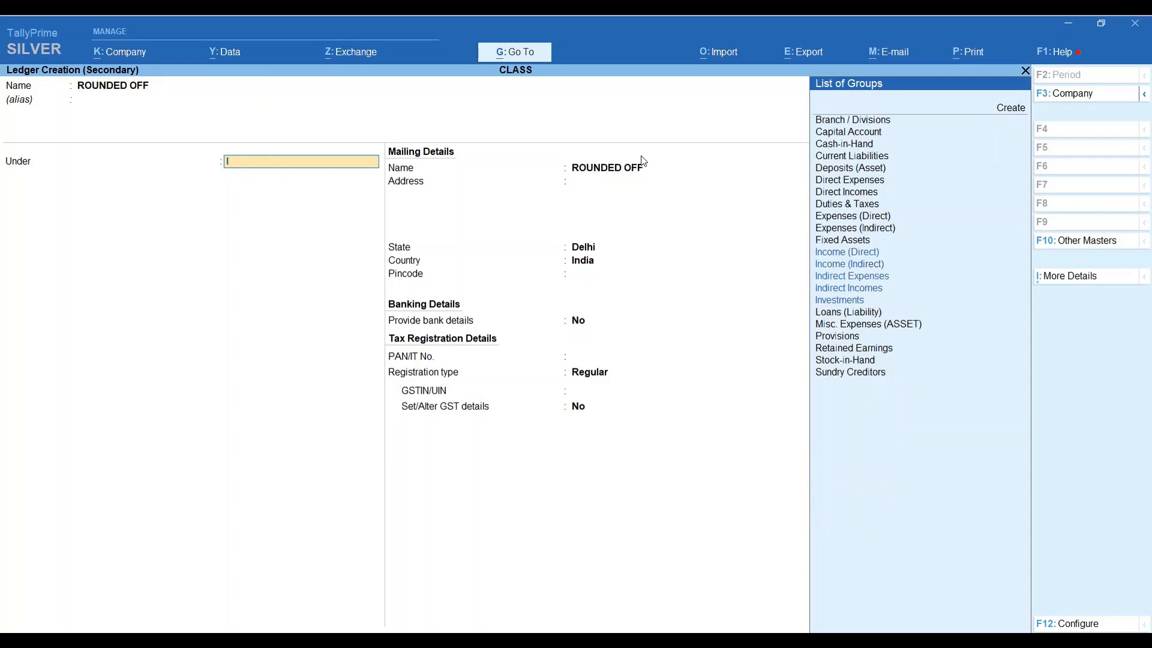
{"action": "key", "text": "Up"}
{"action": "key", "text": "Up"}
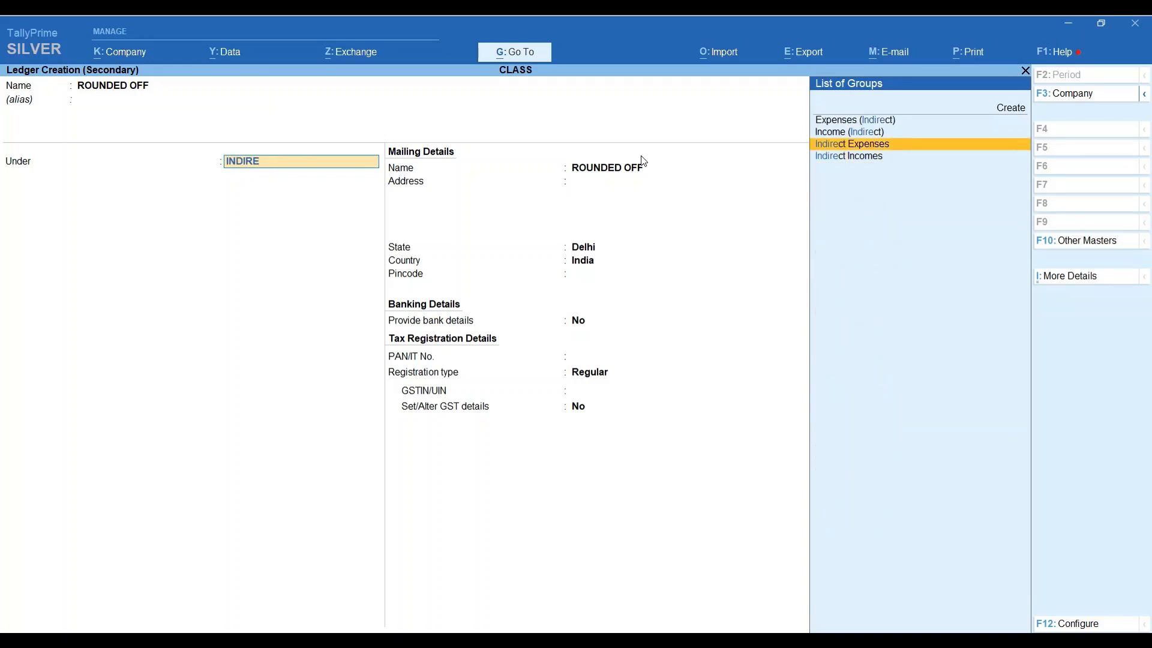
{"action": "key", "text": "Return"}
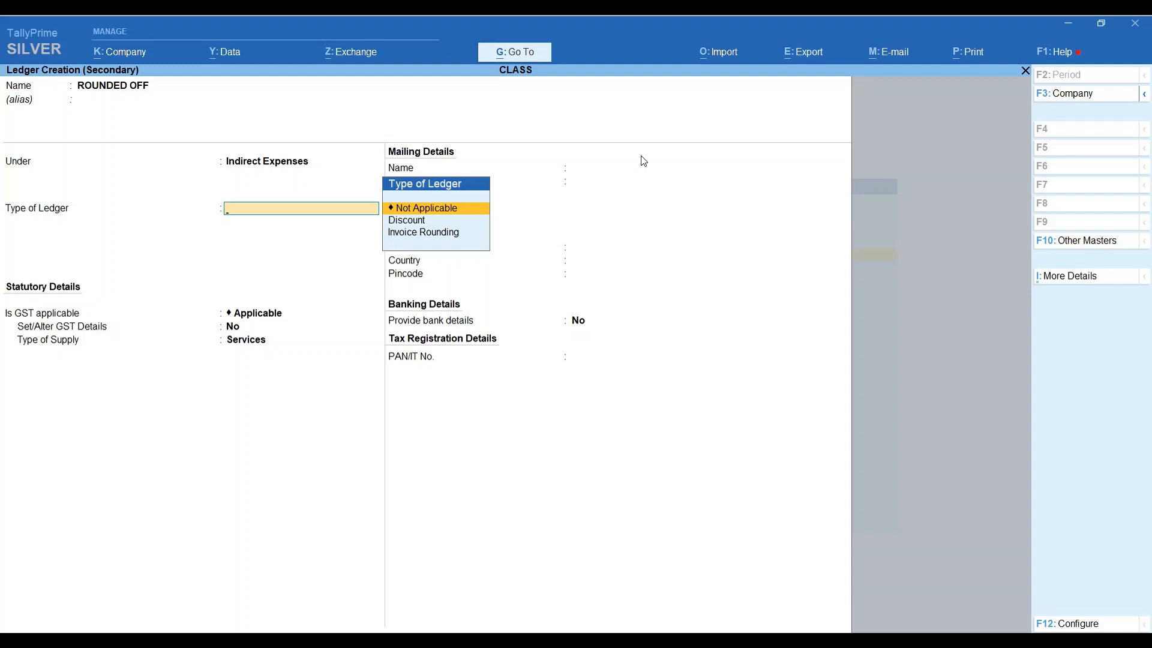
{"action": "key", "text": "Return"}
{"action": "key", "text": "BackSpace"}
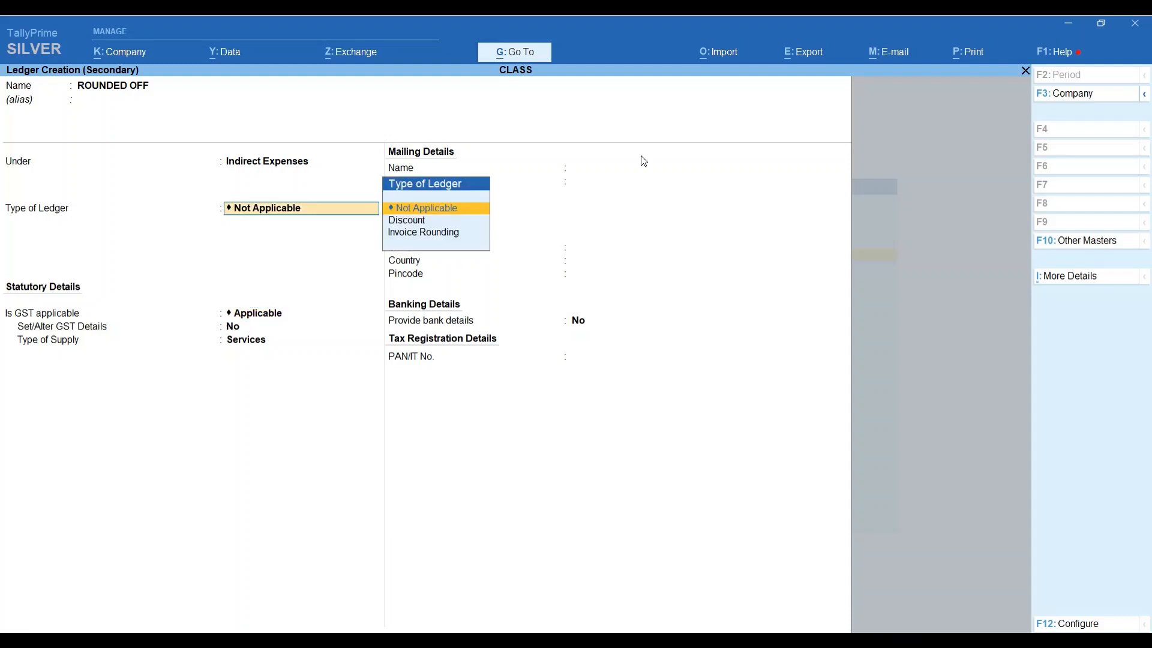
{"action": "key", "text": "Return"}
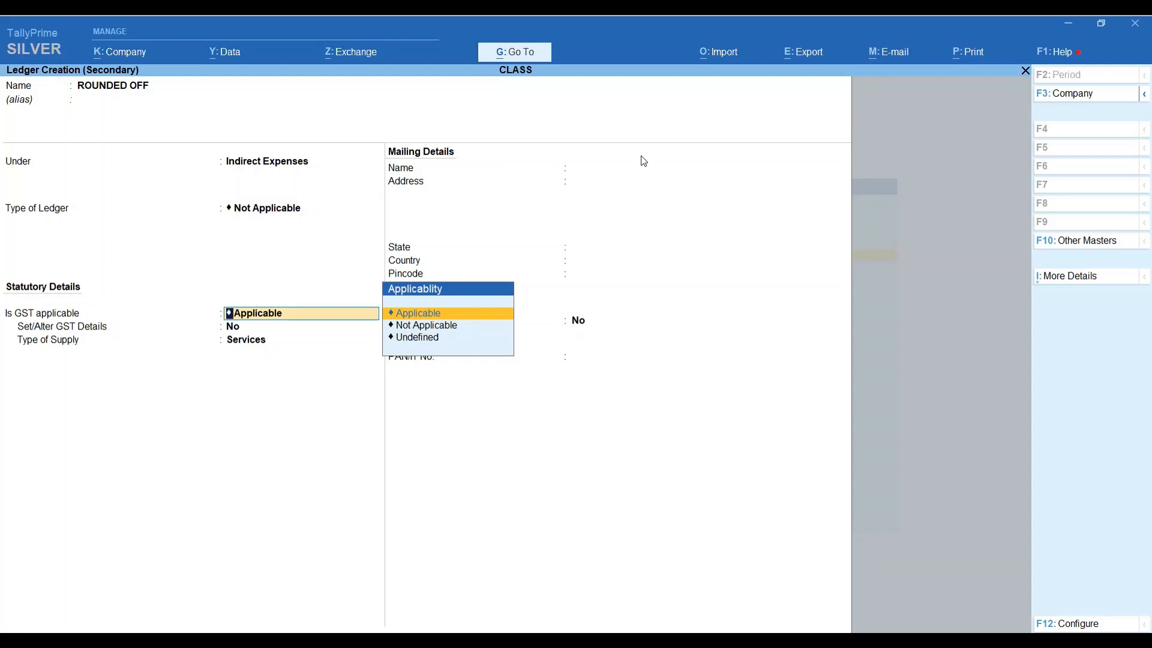
{"action": "key", "text": "BackSpace"}
{"action": "key", "text": "BackSpace"}
{"action": "key", "text": "BackSpace"}
{"action": "key", "text": "BackSpace"}
{"action": "key", "text": "BackSpace"}
{"action": "key", "text": "BackSpace"}
{"action": "key", "text": "BackSpace"}
{"action": "key", "text": "BackSpace"}
{"action": "key", "text": "BackSpace"}
{"action": "key", "text": "BackSpace"}
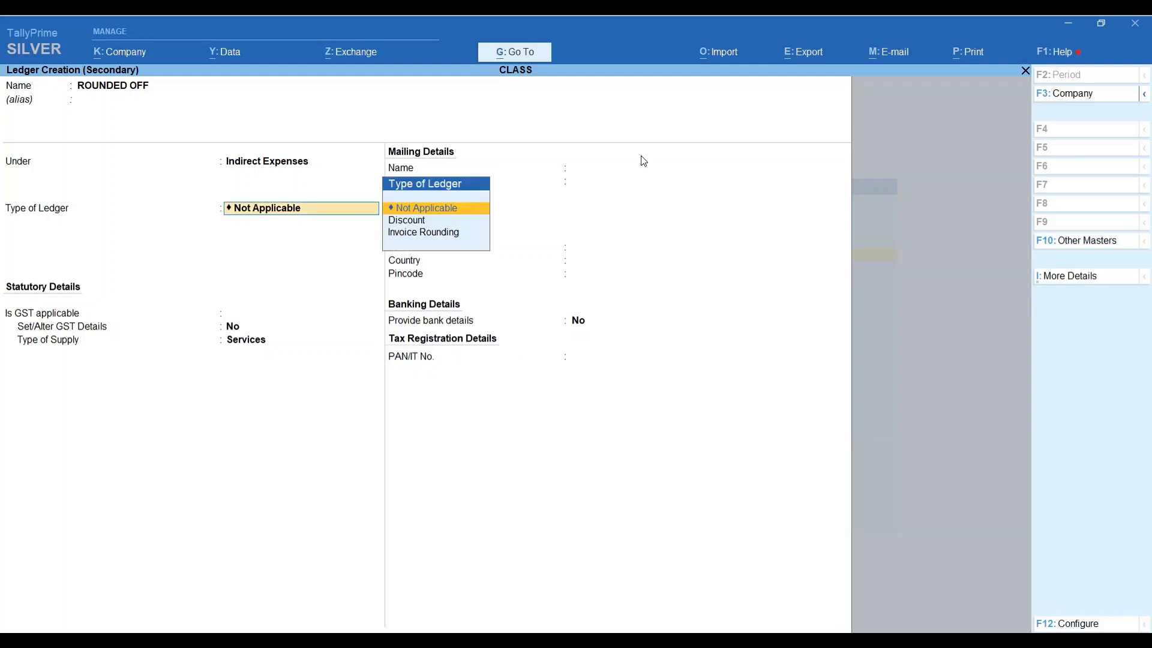
Set the ROUNDED OFF ledger's type to Invoice Rounding with Normal Rounding and a rounding limit of 1, and save the ledger
{"action": "key", "text": "Down"}
{"action": "key", "text": "Down"}
{"action": "key", "text": "Return"}
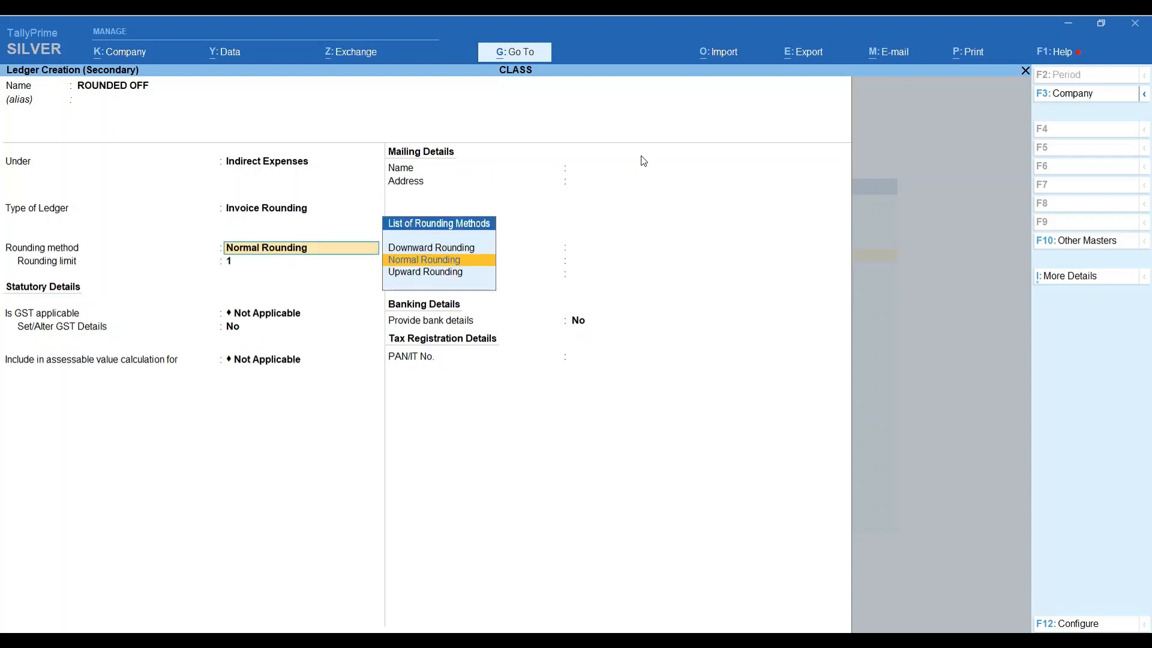
{"action": "key", "text": "Return"}
{"action": "key", "text": "Return"}
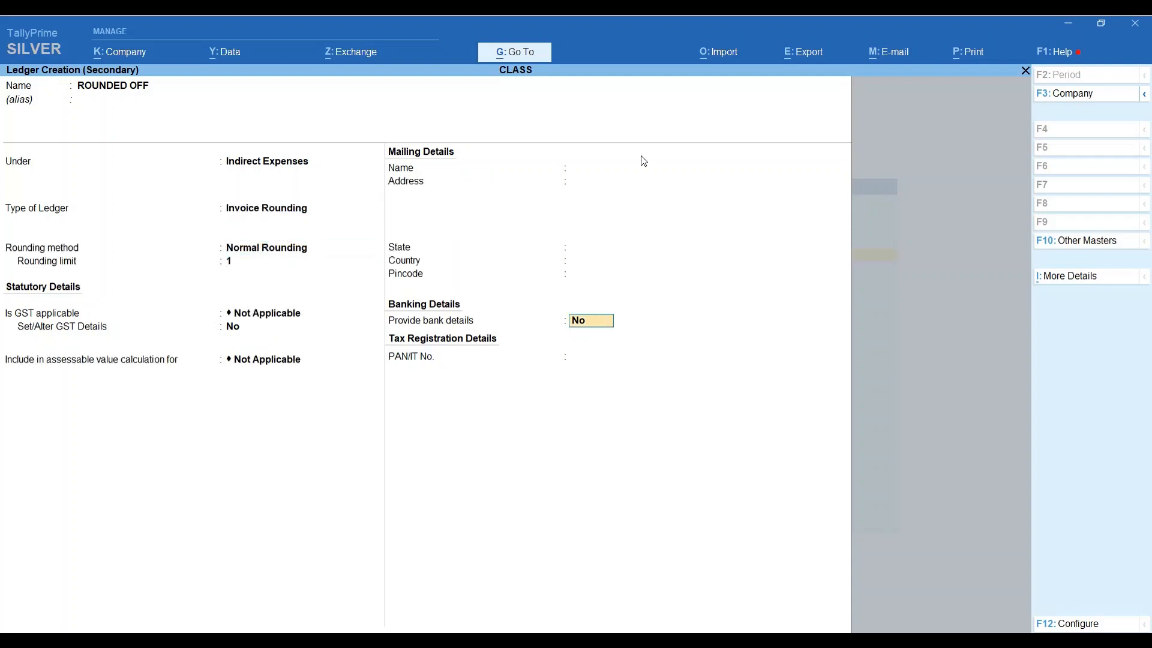
{"action": "key", "text": "Return"}
{"action": "key", "text": "Return"}
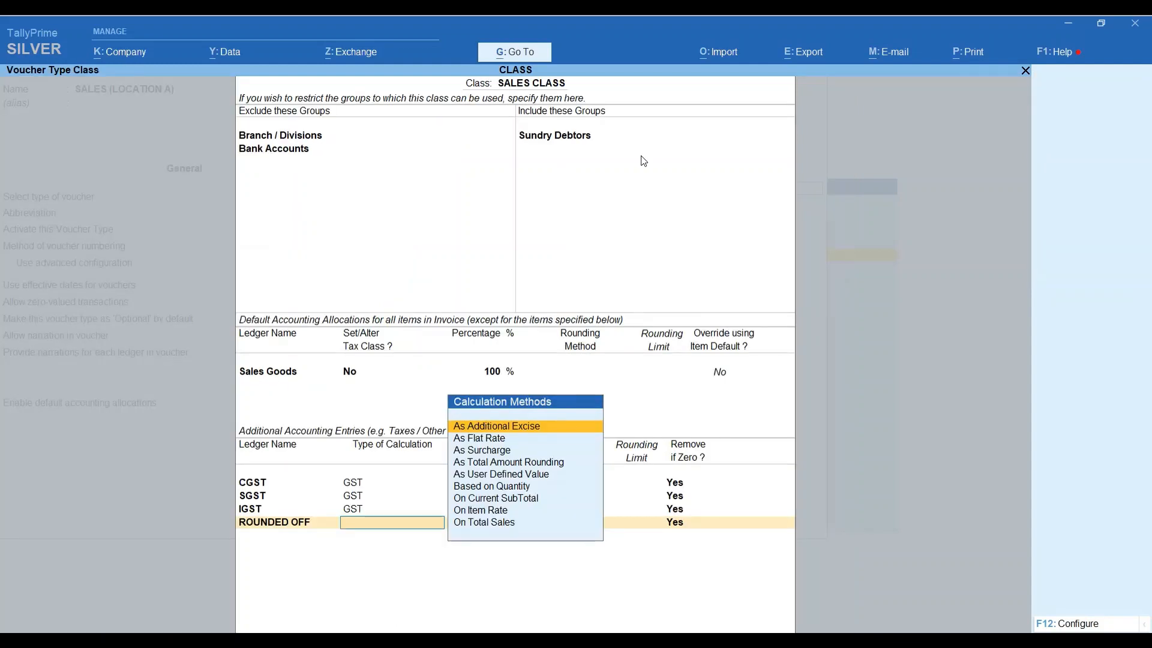
Set the ROUNDED OFF entry's calculation type to As Total Amount Rounding and its rounding method to Normal Rounding
{"action": "key", "text": "Down"}
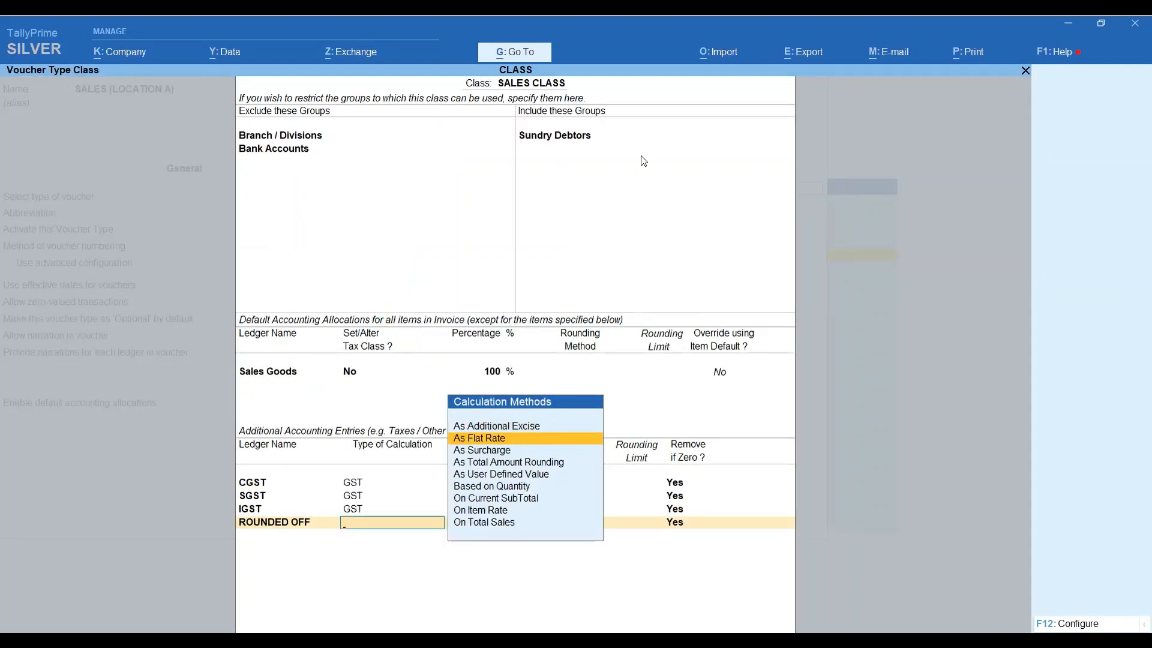
{"action": "key", "text": "Down"}
{"action": "key", "text": "Down"}
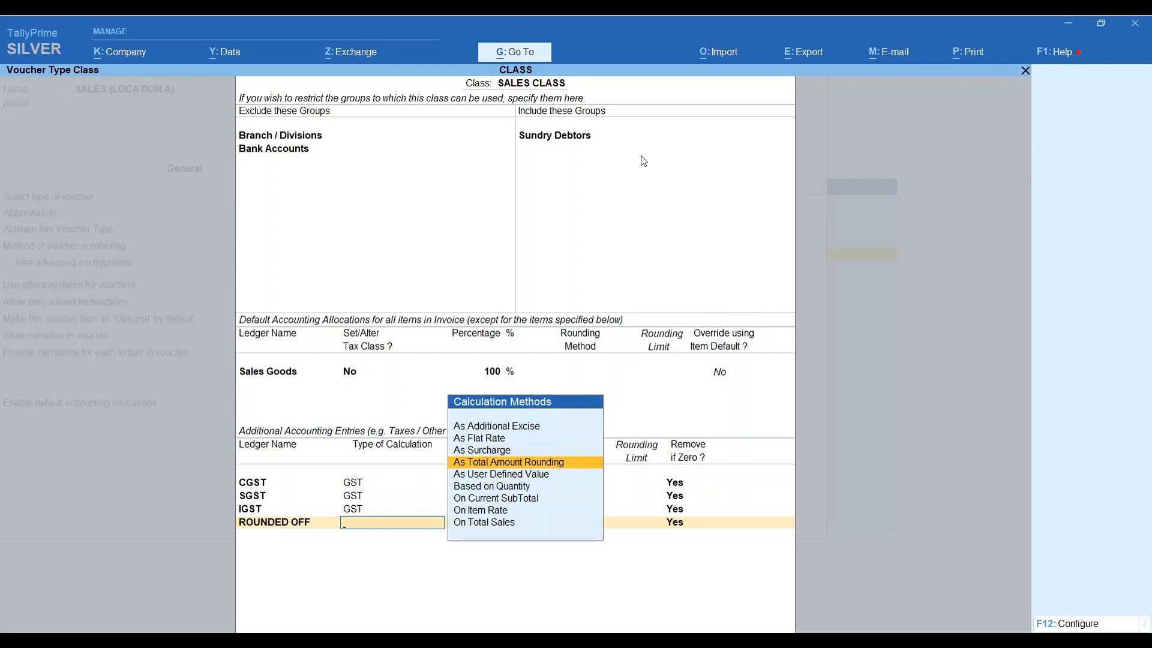
{"action": "key", "text": "Return"}
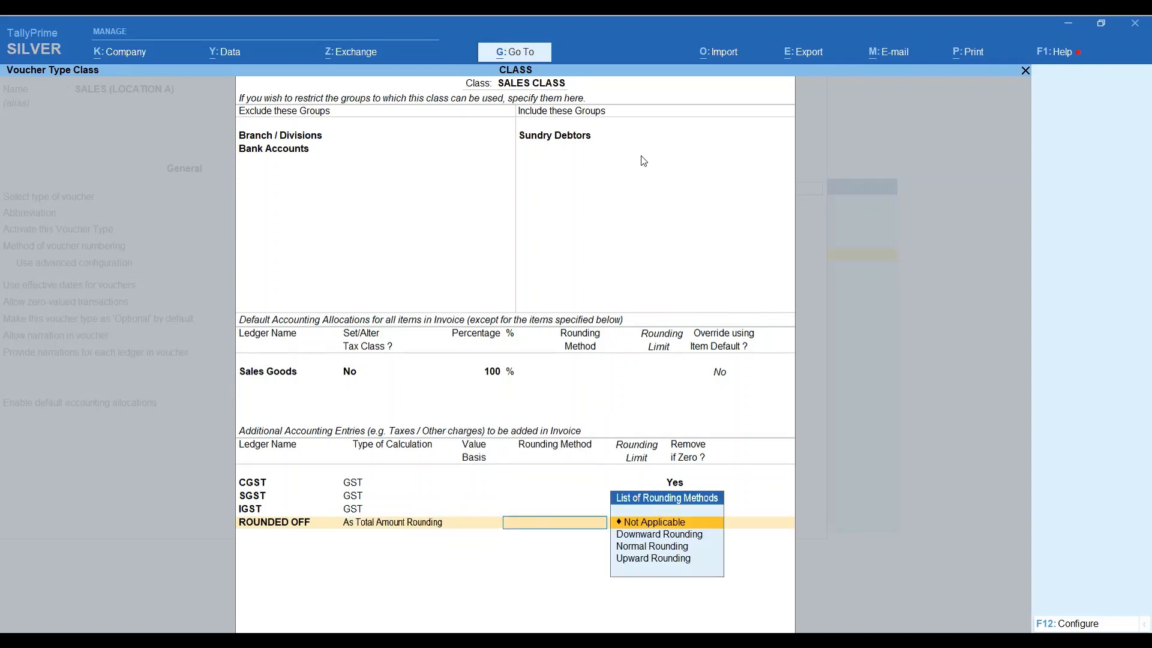
{"action": "key", "text": "Down"}
{"action": "key", "text": "Down"}
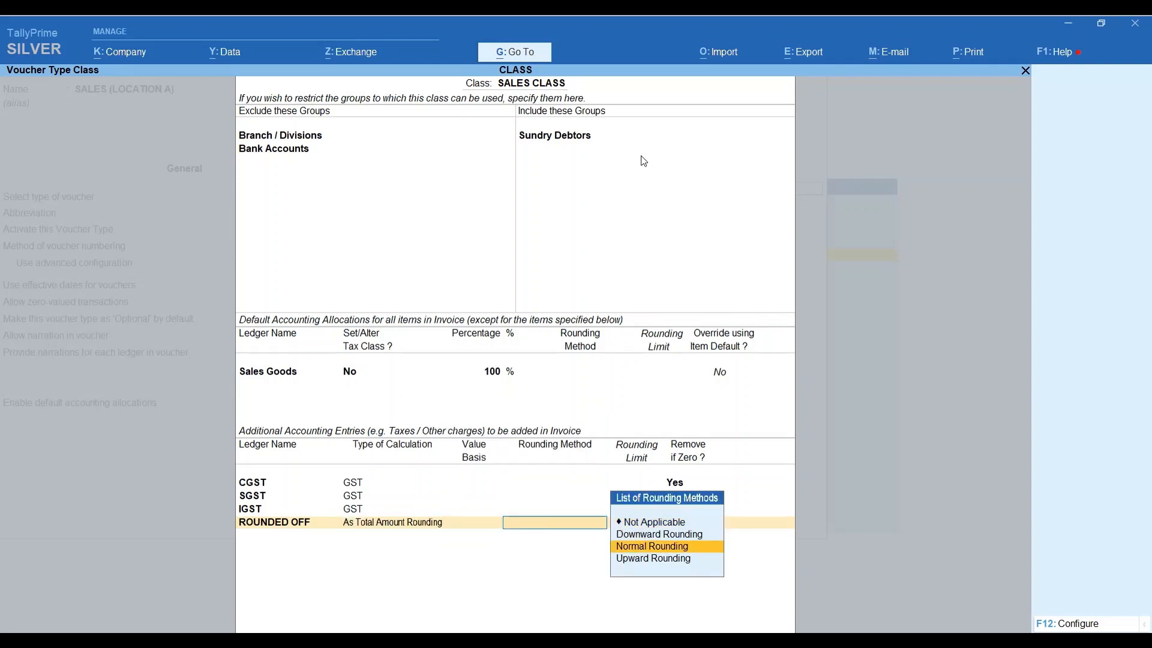
{"action": "key", "text": "Return"}
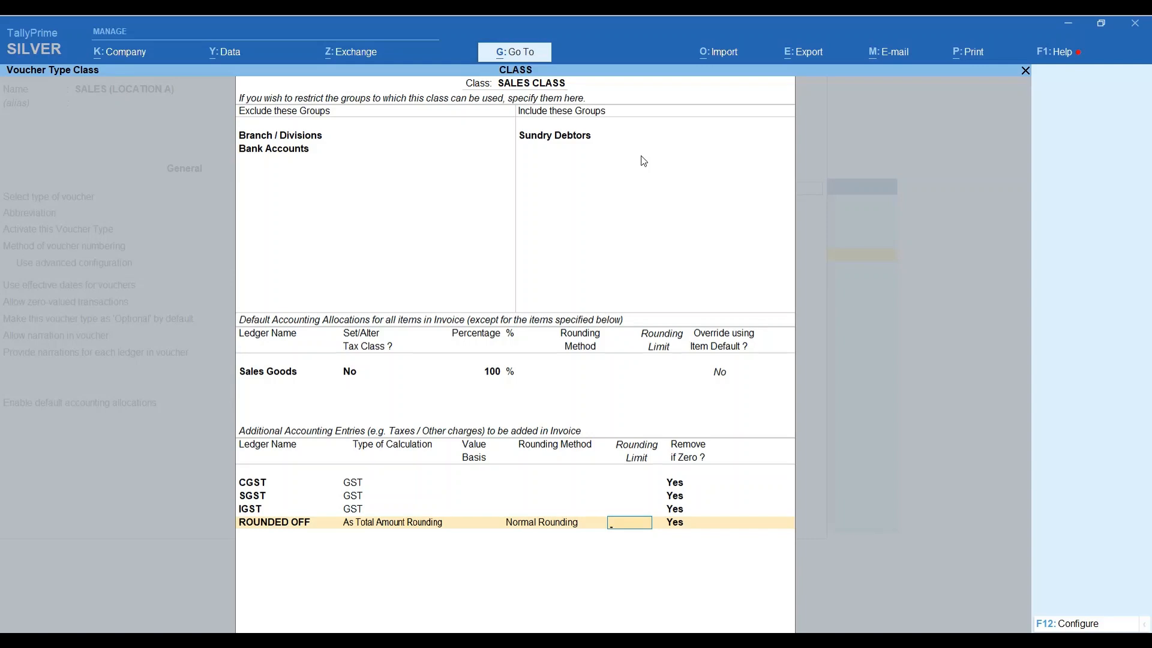
Set the ROUNDED OFF rounding limit to 1, keep Remove if Zero as Yes, and save the class and voucher type
{"action": "type", "text": "1"}
{"action": "key", "text": "Return"}
{"action": "key", "text": "Return"}
{"action": "key", "text": "Return"}
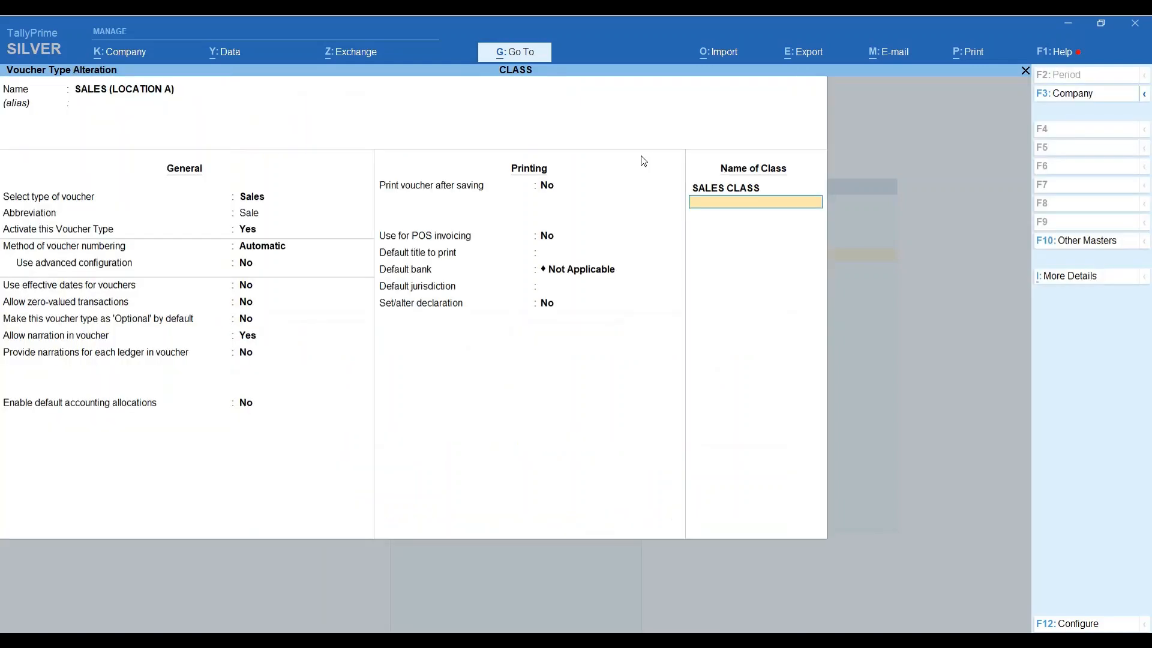
{"action": "key", "text": "Return"}
{"action": "key", "text": "Return"}
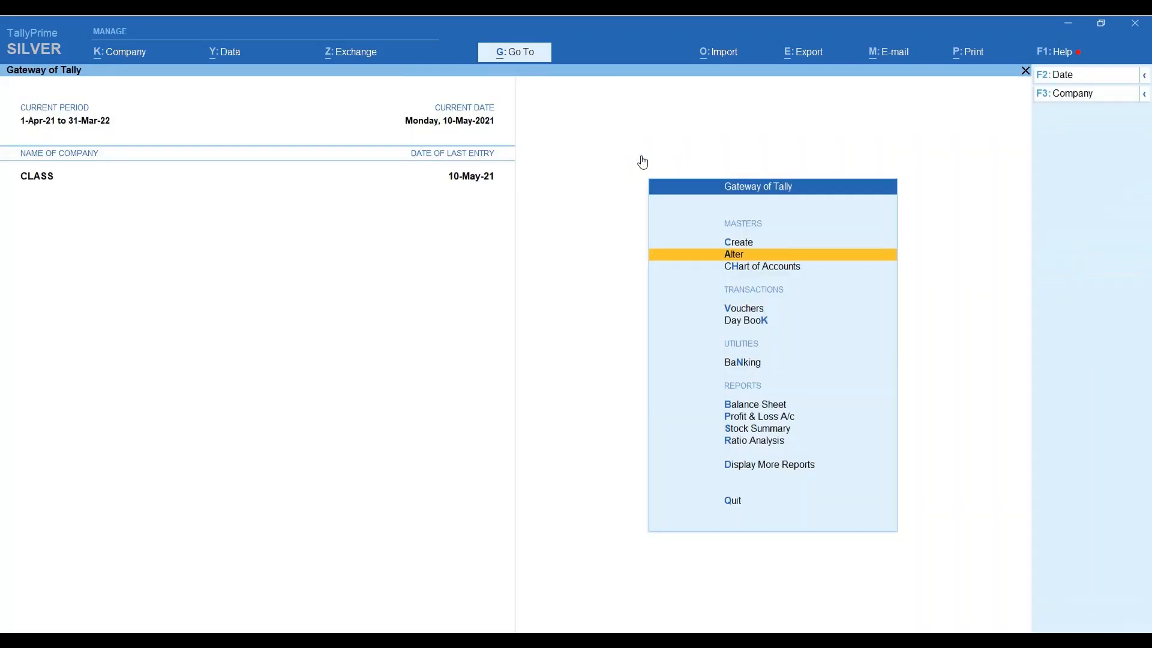
Start a SALES (LOCATION A) voucher with SALES CLASS and choose Local Buyer as the party account
{"action": "key", "text": "v"}
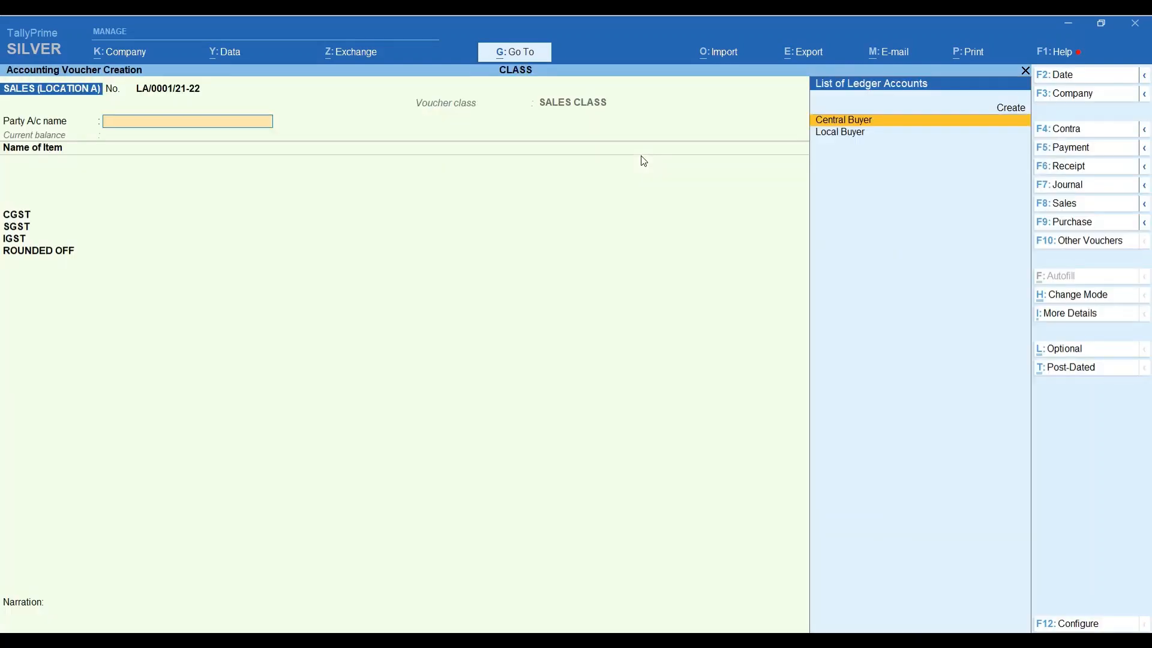
{"action": "key", "text": "Down"}
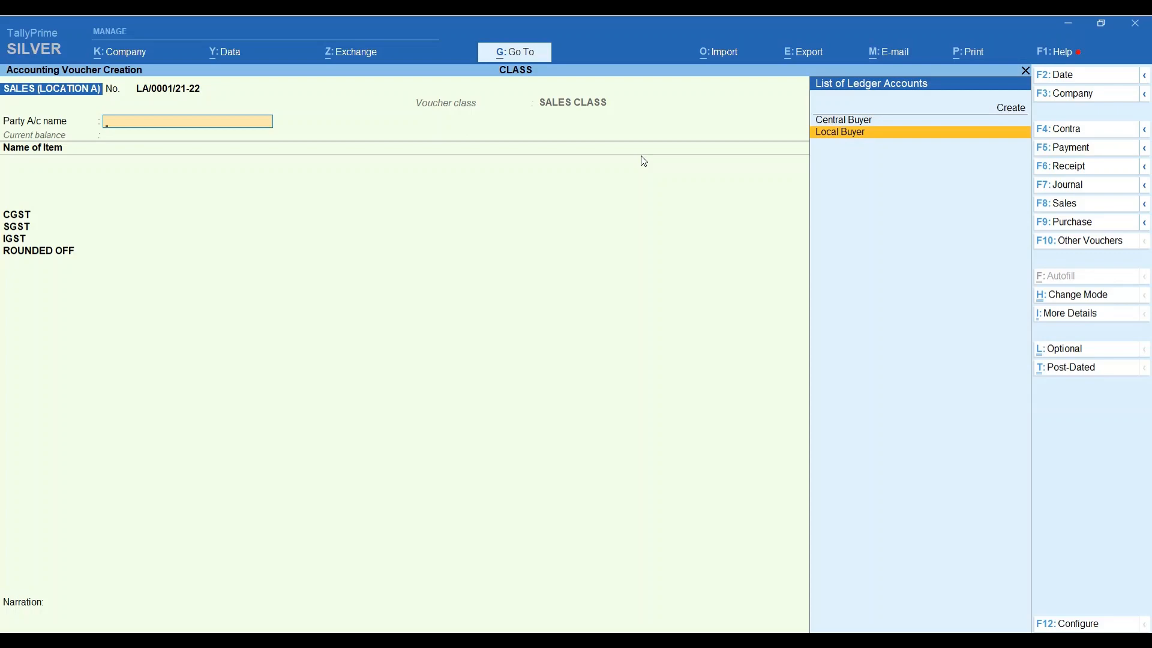
{"action": "key", "text": "Return"}
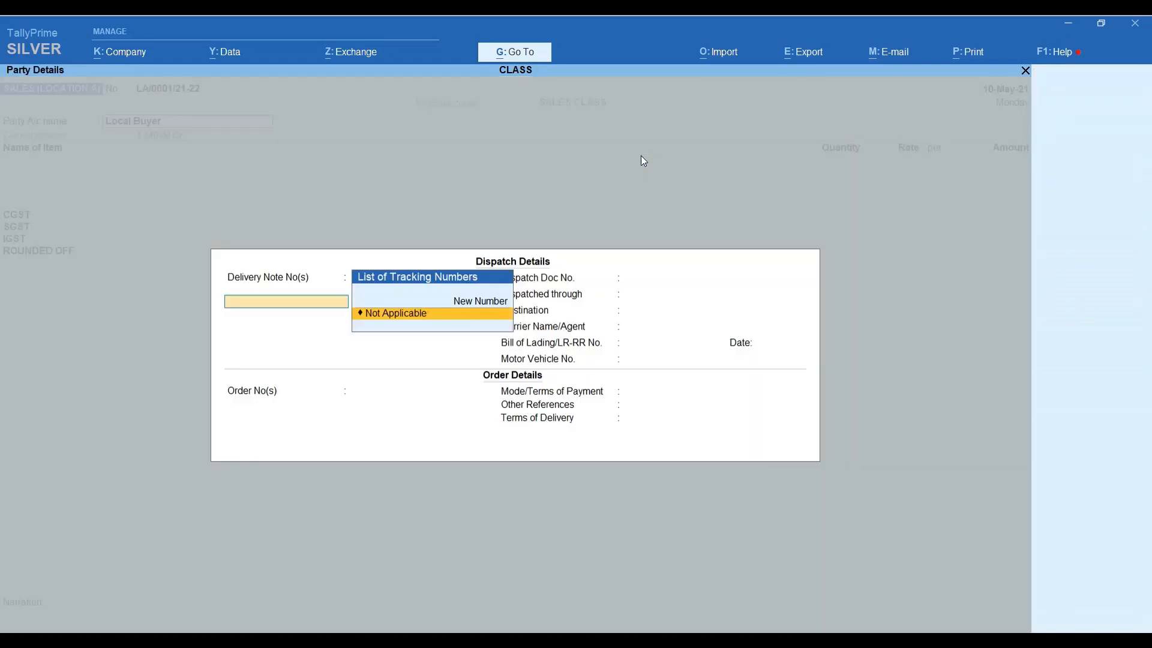
Set the delivery note to Not Applicable, leave the dispatch and order details blank, and accept the party details
{"action": "key", "text": "Return"}
{"action": "key", "text": "Return"}
{"action": "key", "text": "Return"}
{"action": "key", "text": "Return"}
{"action": "key", "text": "Return"}
{"action": "key", "text": "Return"}
{"action": "key", "text": "Return"}
{"action": "key", "text": "Return"}
{"action": "key", "text": "Return"}
{"action": "key", "text": "Return"}
{"action": "key", "text": "Return"}
{"action": "key", "text": "Return"}
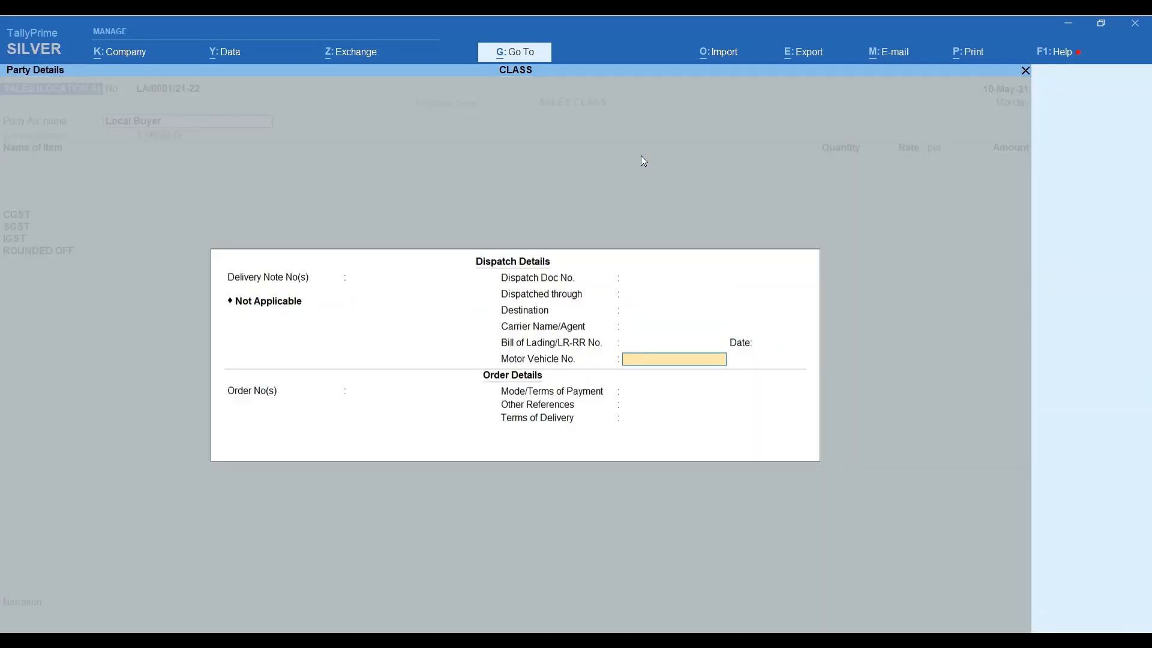
{"action": "key", "text": "Return"}
{"action": "key", "text": "Return"}
{"action": "key", "text": "Return"}
{"action": "key", "text": "Return"}
{"action": "key", "text": "Return"}
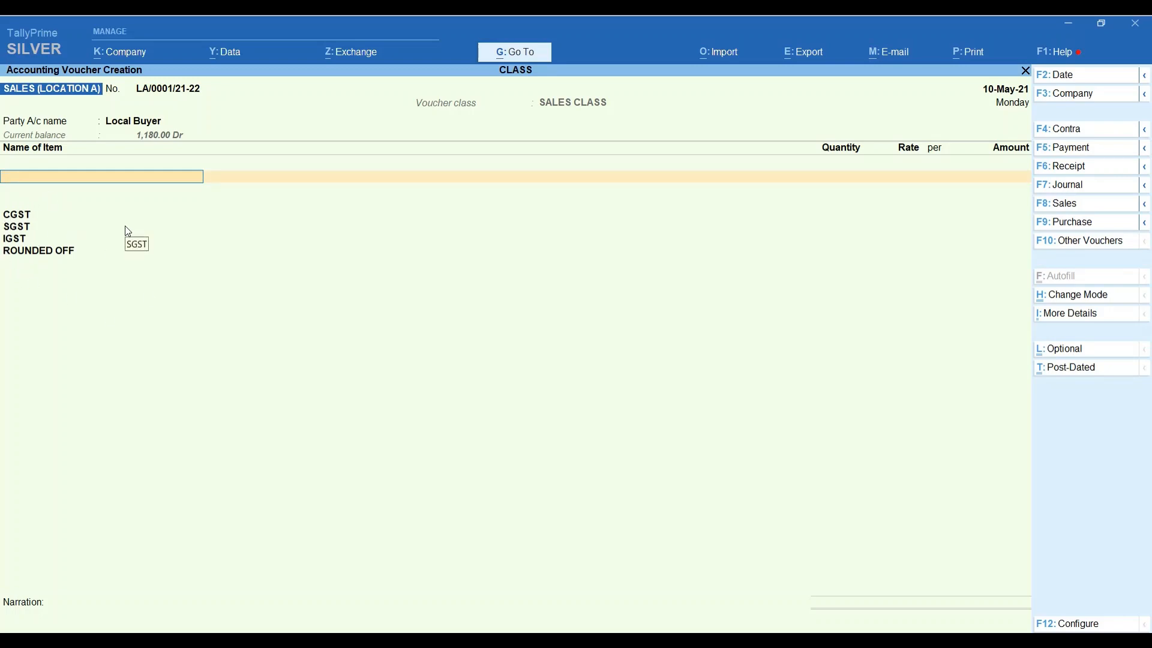
Add Item A to the sales voucher with a quantity of 1 nos at a rate of 100.00, tracking and order numbers Not Applicable
{"action": "type", "text": "ITEM"}
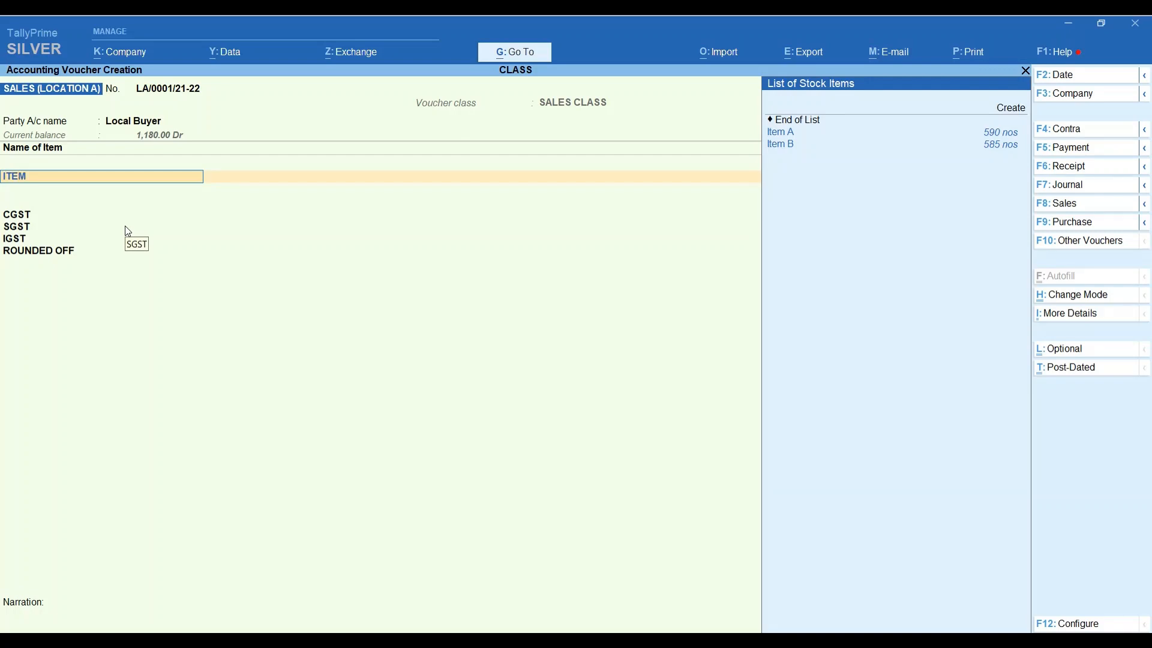
{"action": "key", "text": "Down"}
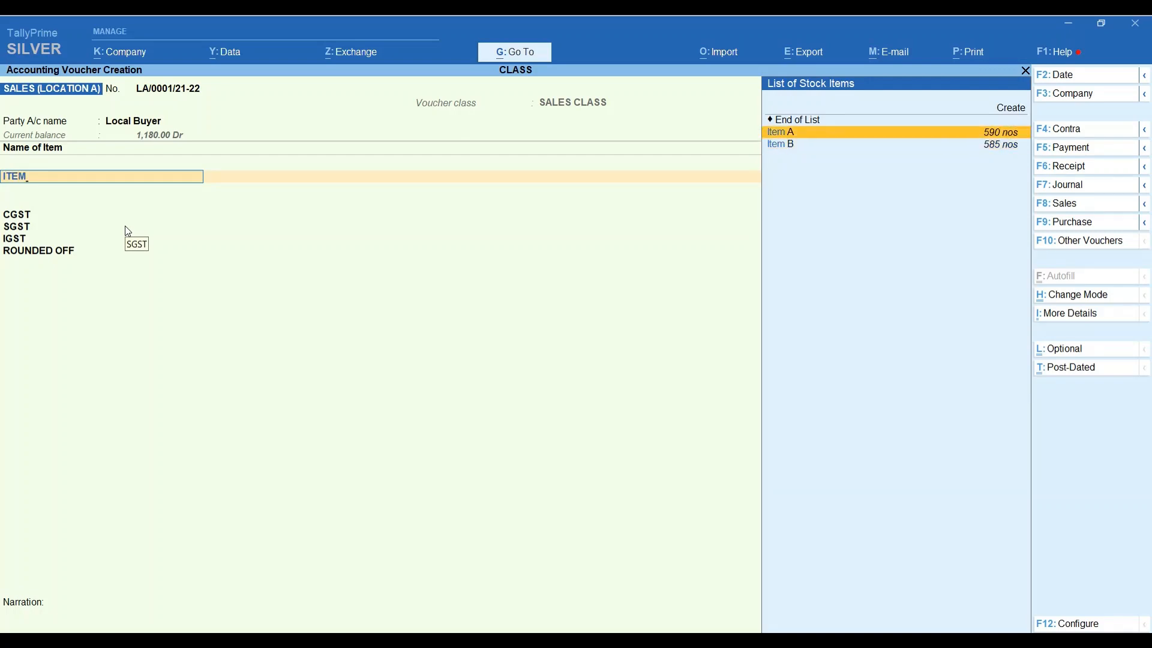
{"action": "key", "text": "Return"}
{"action": "key", "text": "Return"}
{"action": "key", "text": "Return"}
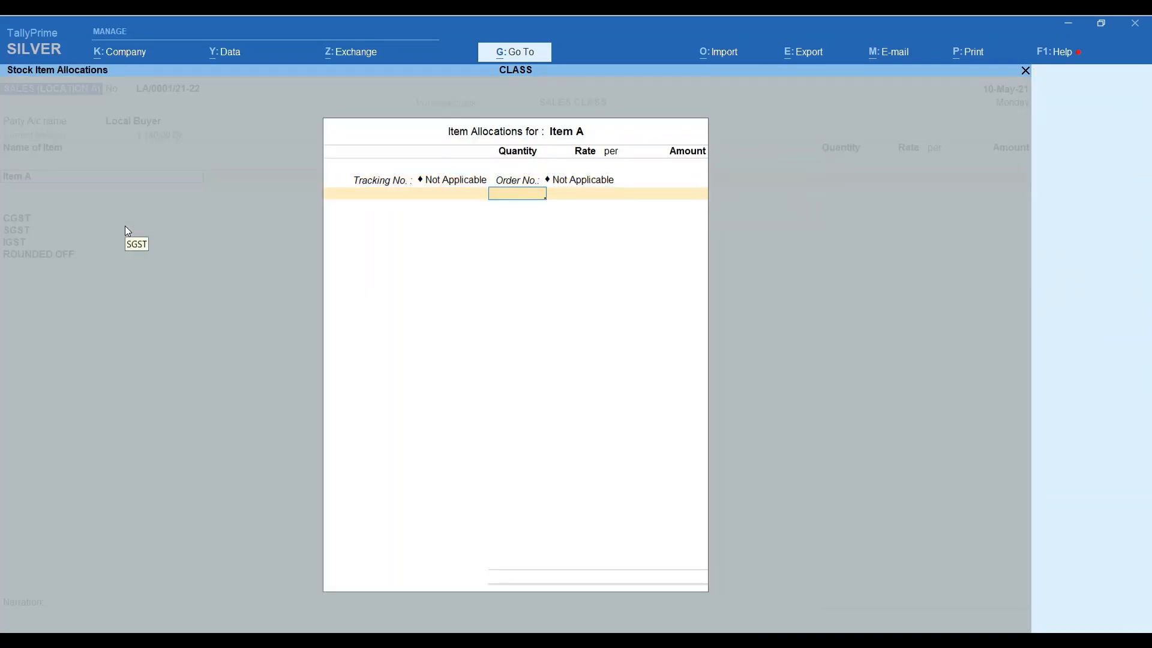
{"action": "type", "text": "1"}
{"action": "key", "text": "Return"}
{"action": "key", "text": "Return"}
{"action": "key", "text": "Return"}
{"action": "key", "text": "Return"}
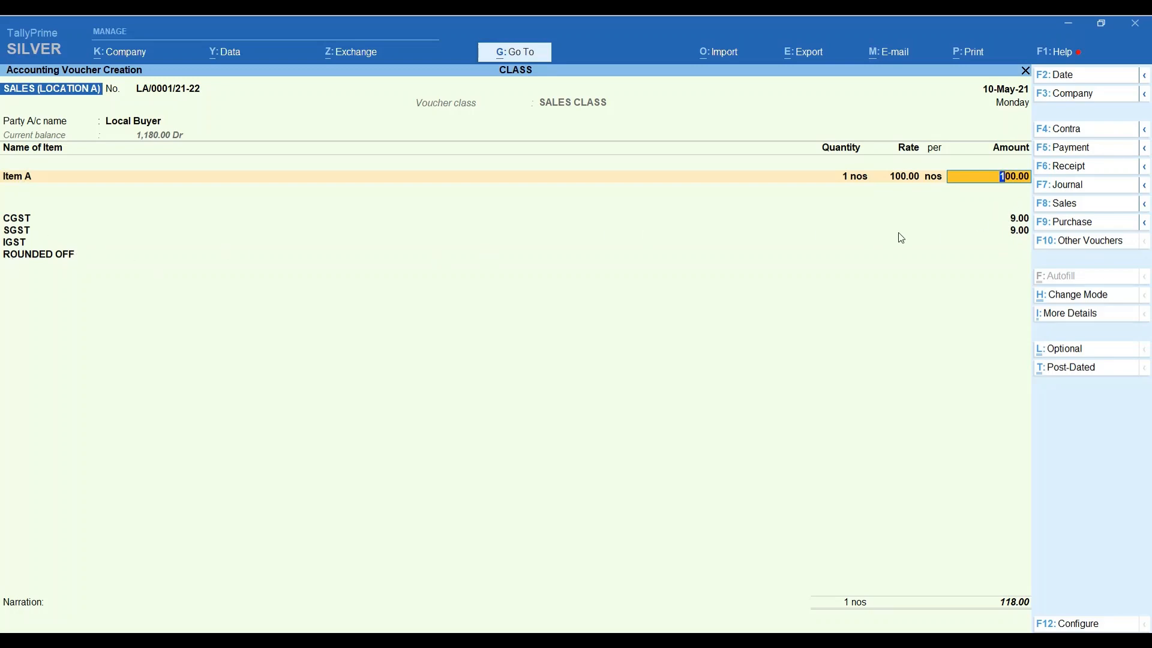
Reopen Item A's allocation and set its rate to 9.00 per nos, keeping the quantity
{"action": "key", "text": "BackSpace"}
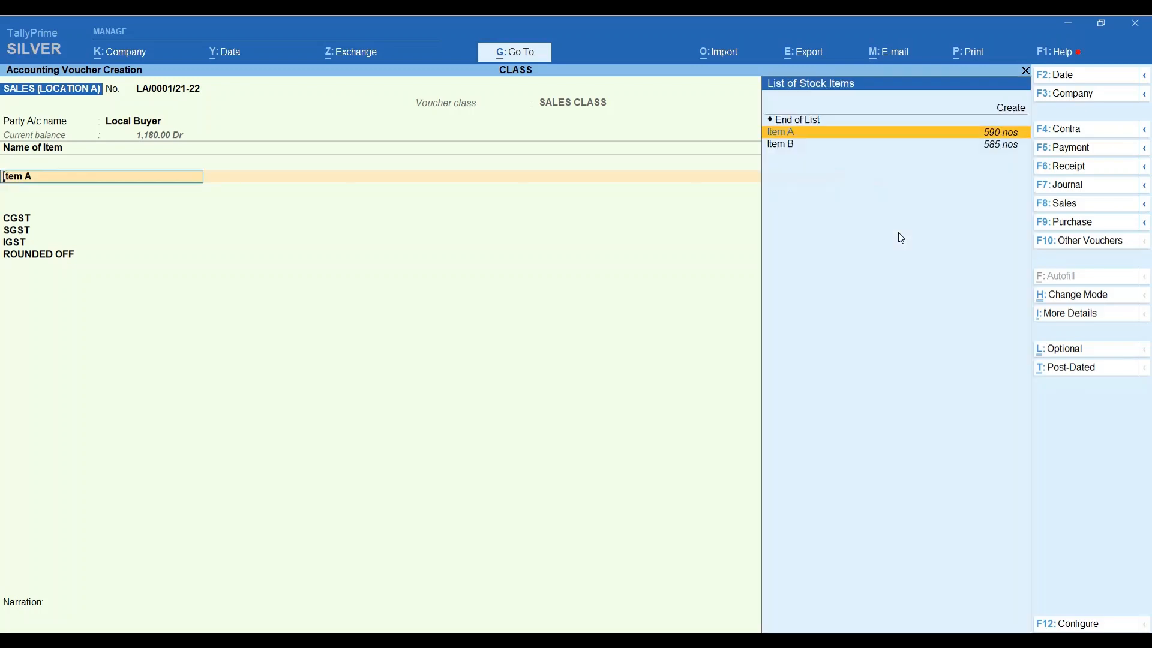
{"action": "key", "text": "Return"}
{"action": "key", "text": "Return"}
{"action": "key", "text": "Return"}
{"action": "key", "text": "Return"}
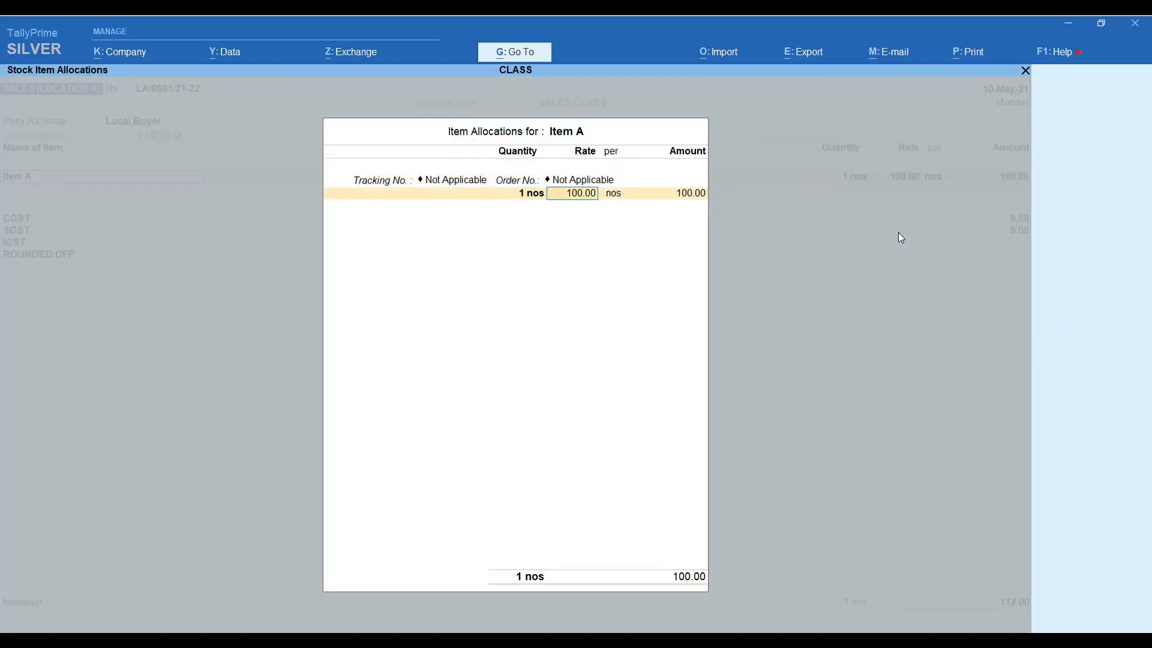
{"action": "type", "text": "9"}
{"action": "key", "text": "Return"}
{"action": "key", "text": "Return"}
{"action": "key", "text": "Return"}
{"action": "key", "text": "Return"}
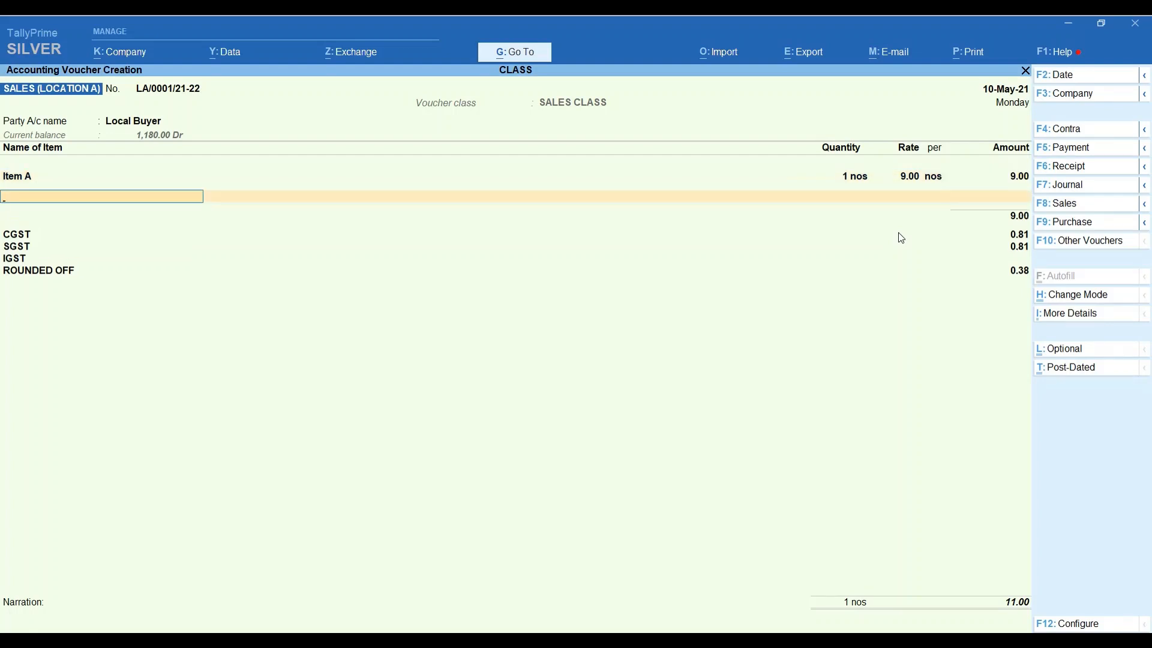
End the item list, leave the narration blank, and save the sales voucher
{"action": "key", "text": "Return"}
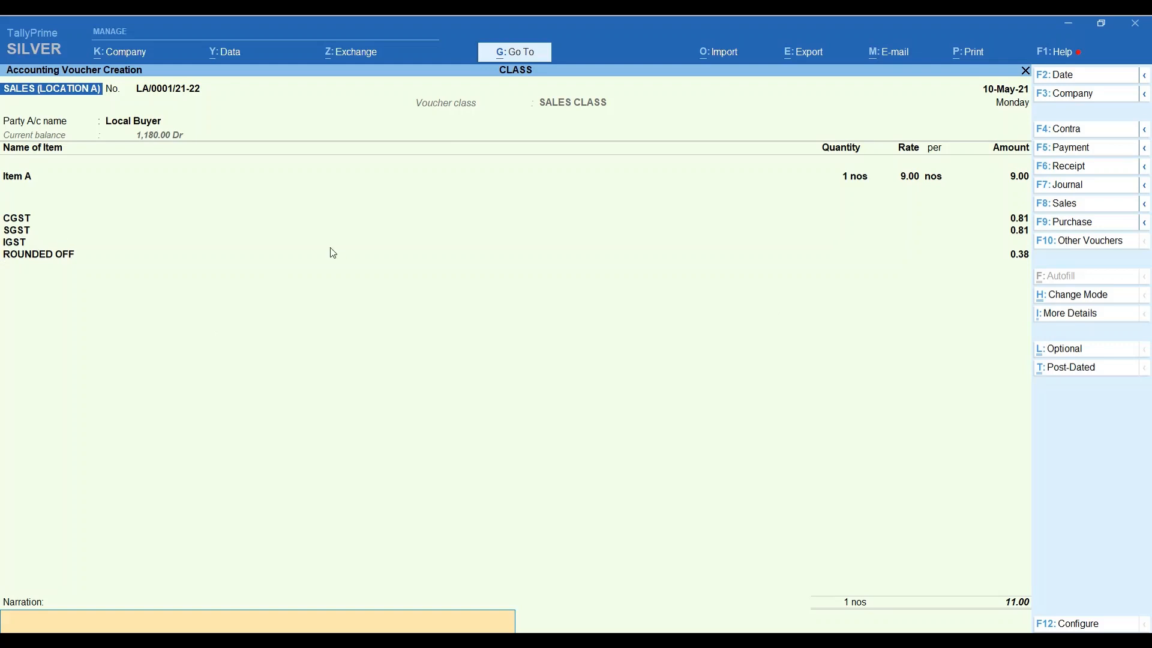
{"action": "key", "text": "Return"}
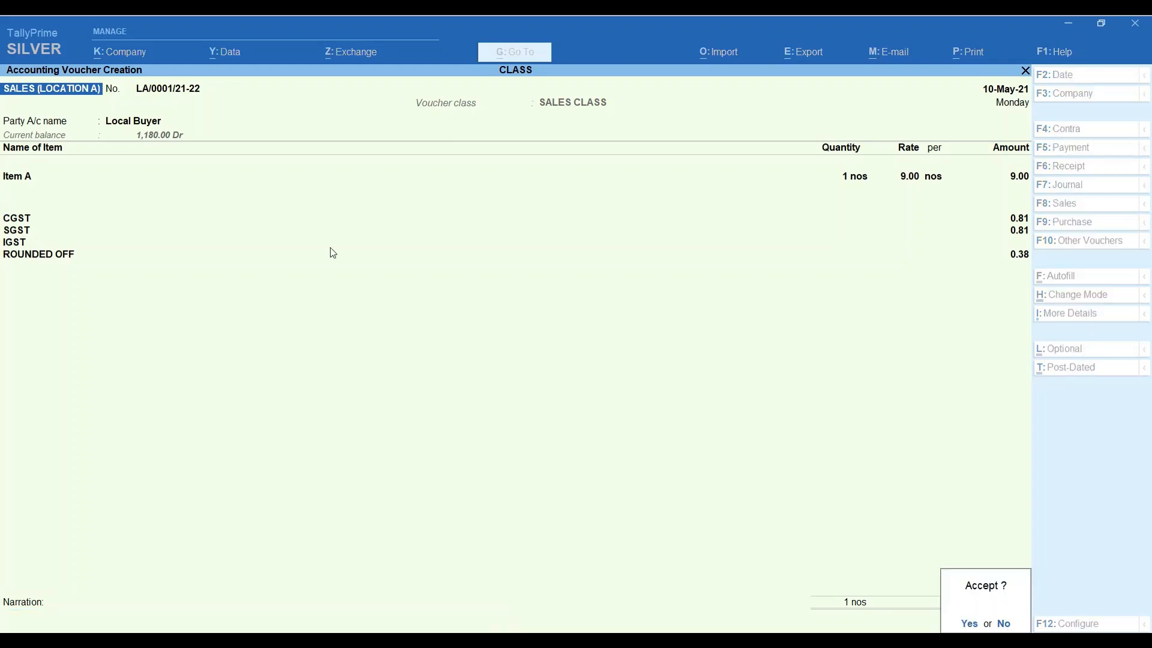
{"action": "key", "text": "Return"}
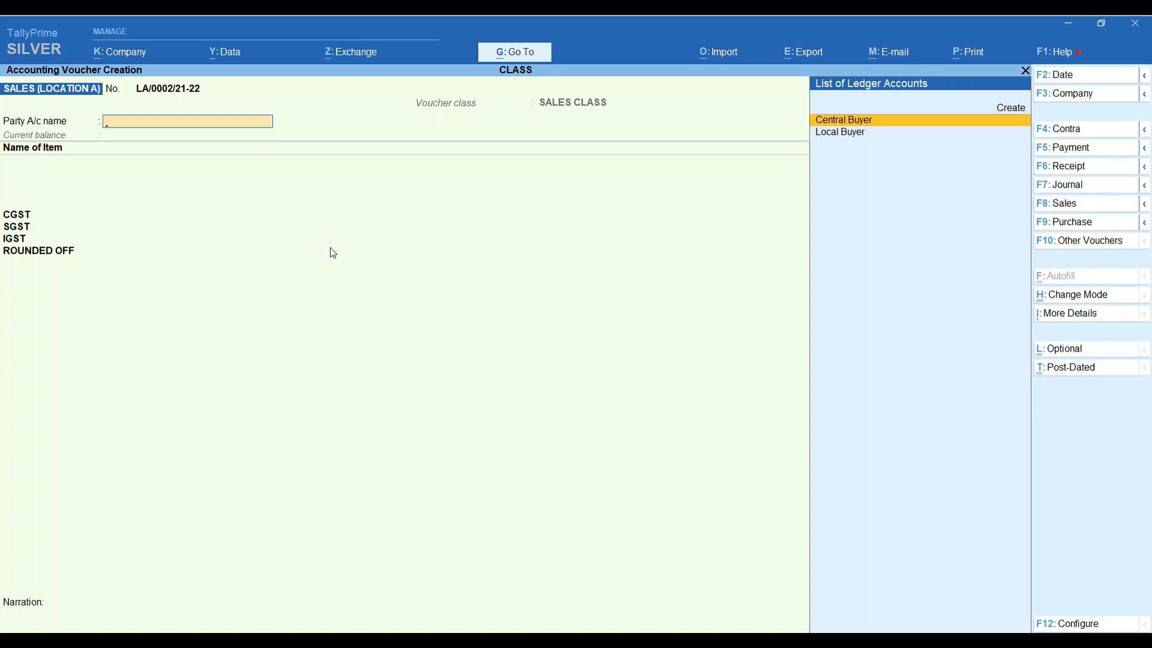
Review the saved sales voucher's ledger entries, including the rounding-off line, and return to the Gateway of Tally
{"action": "key", "text": "Page_Up"}
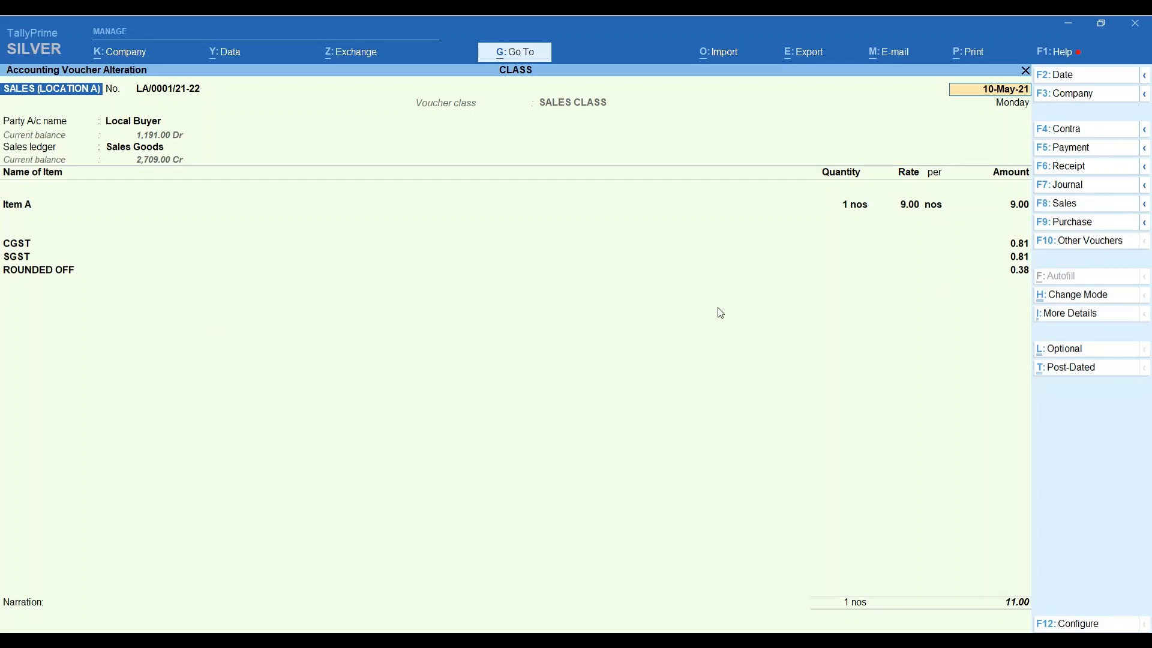
{"action": "key", "text": "Escape"}
{"action": "key", "text": "y"}
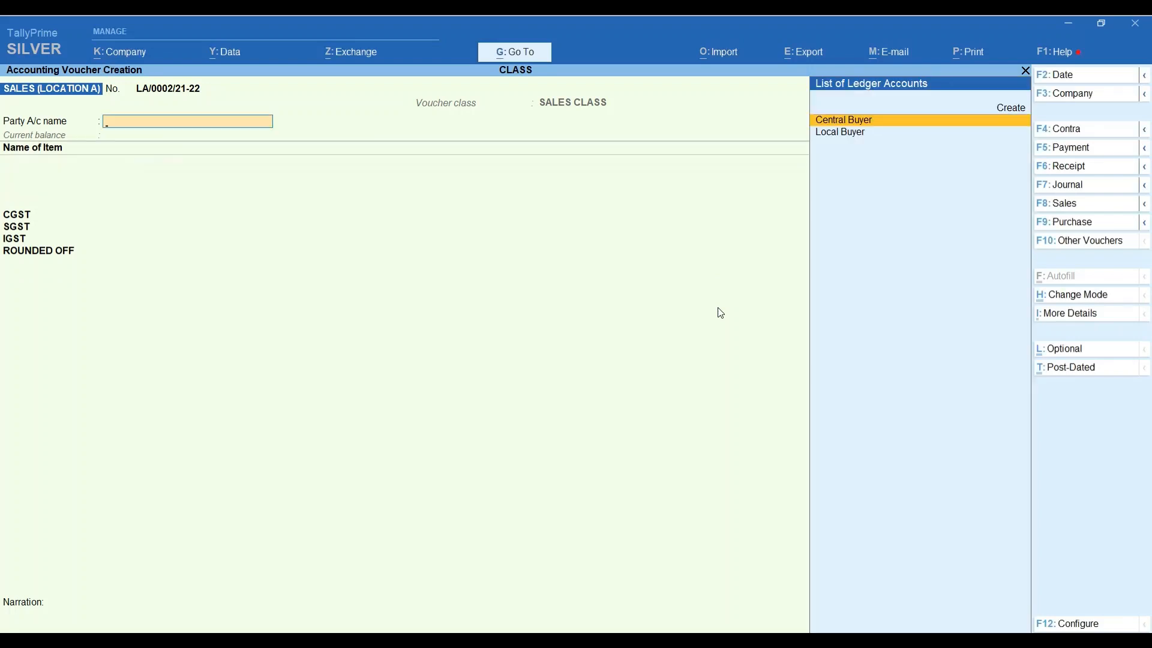
{"action": "key", "text": "Escape"}
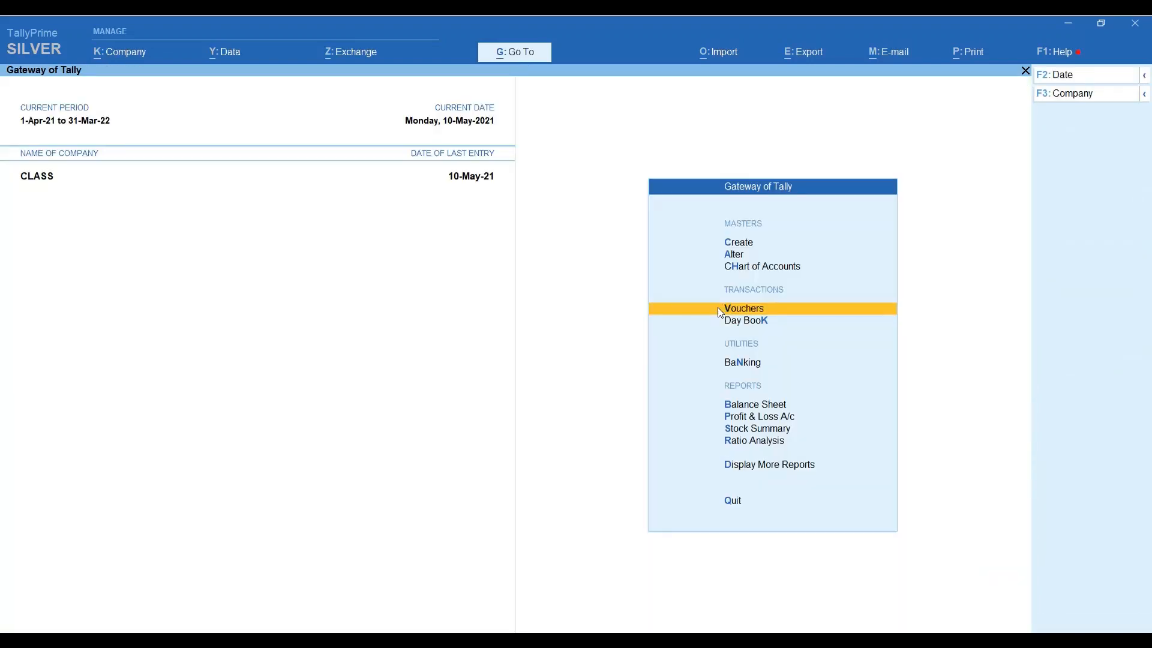
Open the SALES (LOCATION A) voucher type for alteration from the voucher type masters
{"action": "key", "text": "Up"}
{"action": "key", "text": "Up"}
{"action": "key", "text": "Return"}
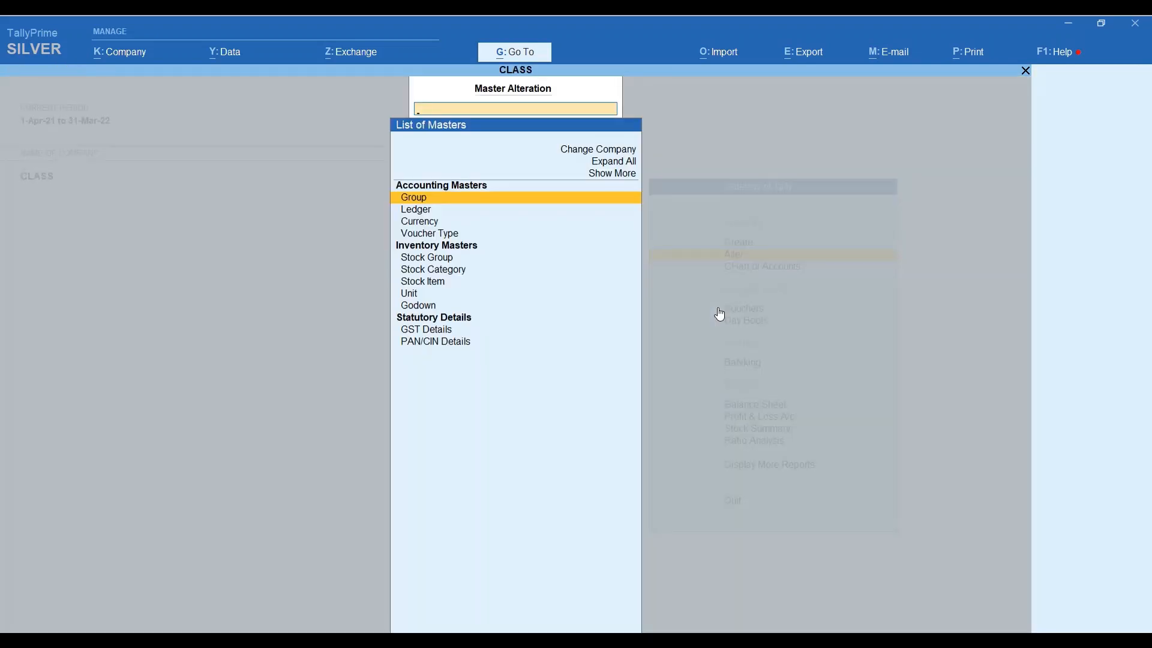
{"action": "key", "text": "Down"}
{"action": "key", "text": "Down"}
{"action": "key", "text": "Down"}
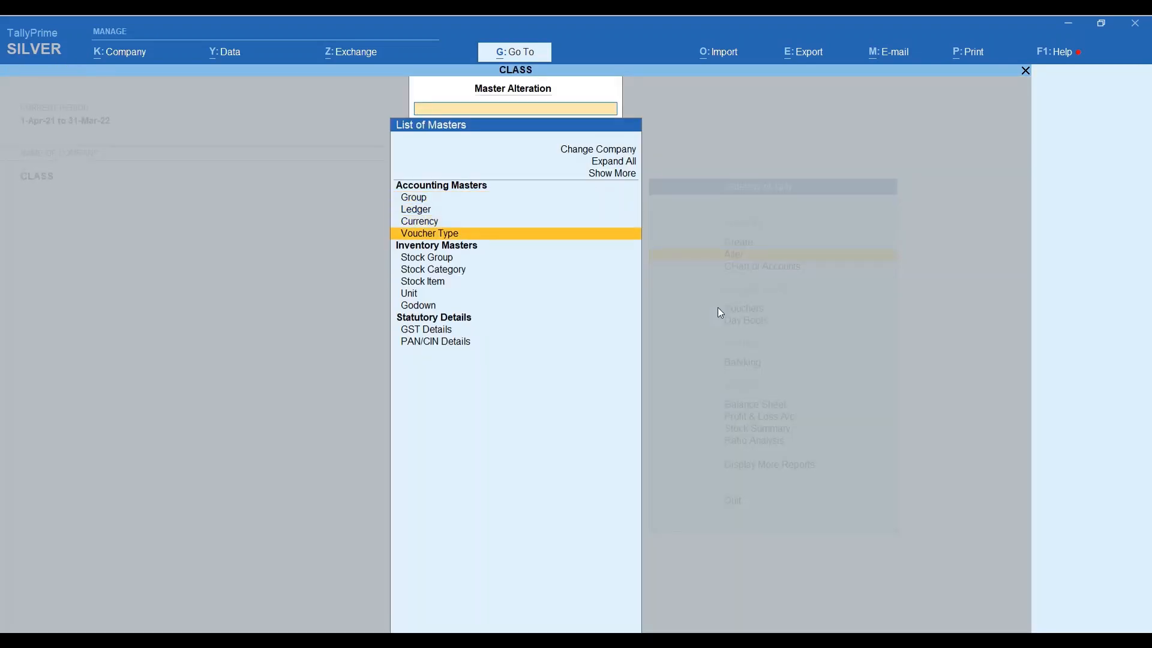
{"action": "key", "text": "Return"}
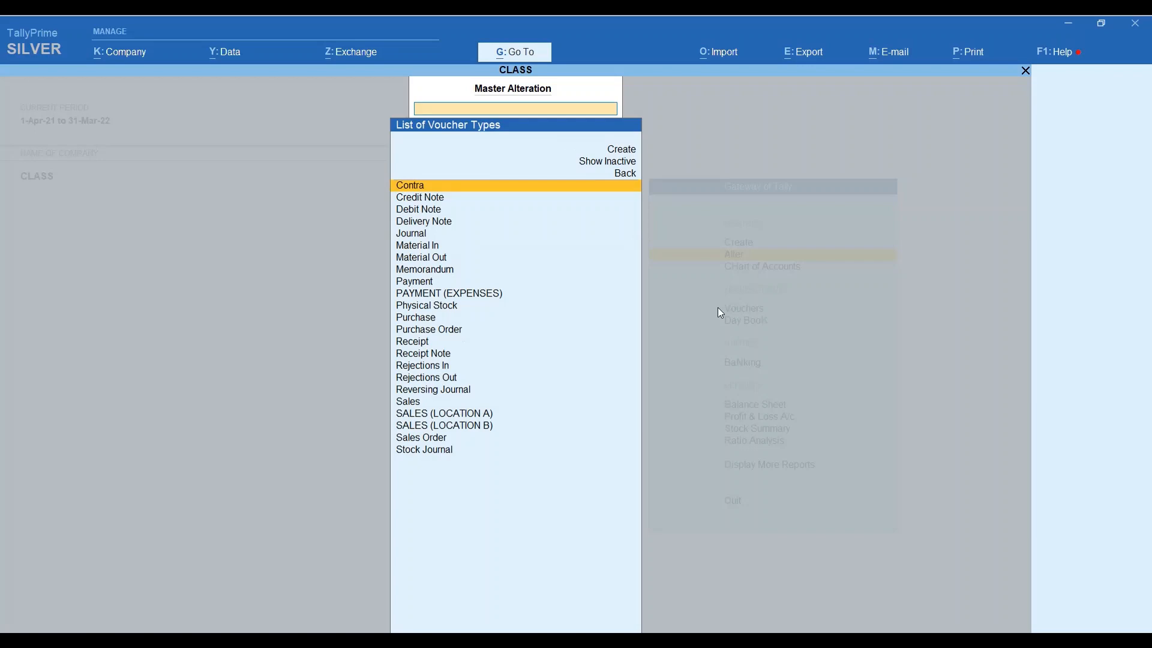
{"action": "key", "text": "Down"}
{"action": "key", "text": "Down"}
{"action": "key", "text": "Down"}
{"action": "key", "text": "Down"}
{"action": "key", "text": "Down"}
{"action": "key", "text": "Down"}
{"action": "key", "text": "Down"}
{"action": "key", "text": "Down"}
{"action": "key", "text": "Down"}
{"action": "key", "text": "Down"}
{"action": "key", "text": "Down"}
{"action": "key", "text": "Down"}
{"action": "key", "text": "Down"}
{"action": "key", "text": "Down"}
{"action": "key", "text": "Down"}
{"action": "key", "text": "Down"}
{"action": "key", "text": "Down"}
{"action": "key", "text": "Down"}
{"action": "key", "text": "Down"}
{"action": "key", "text": "Down"}
{"action": "key", "text": "Down"}
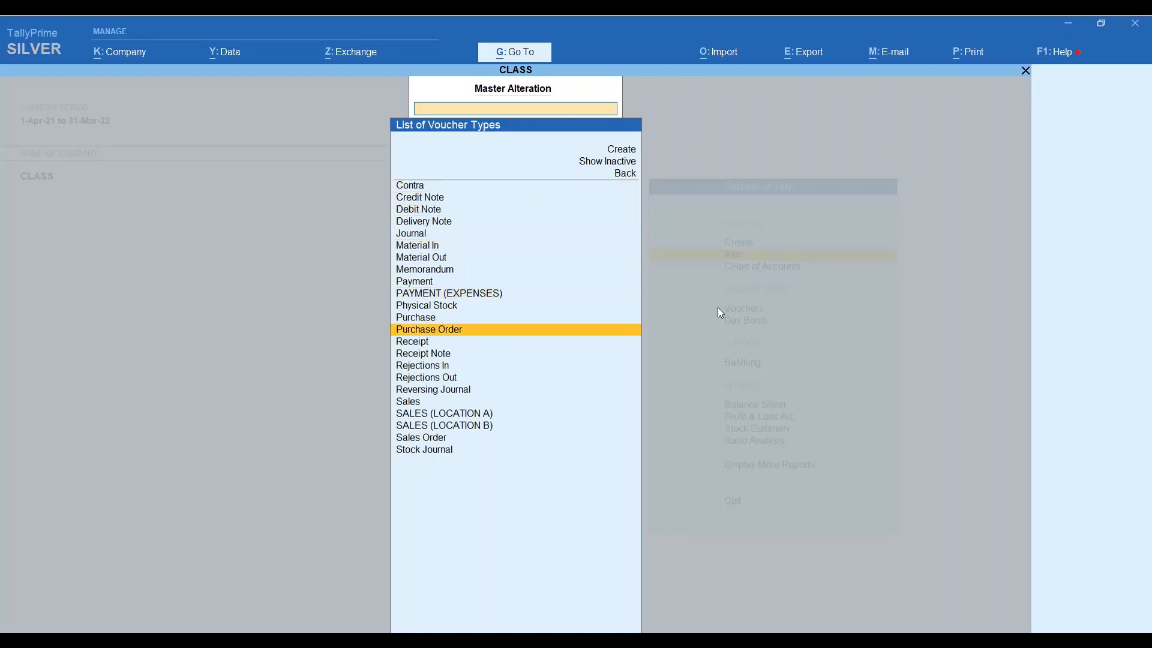
{"action": "key", "text": "Up"}
{"action": "key", "text": "Up"}
{"action": "key", "text": "Up"}
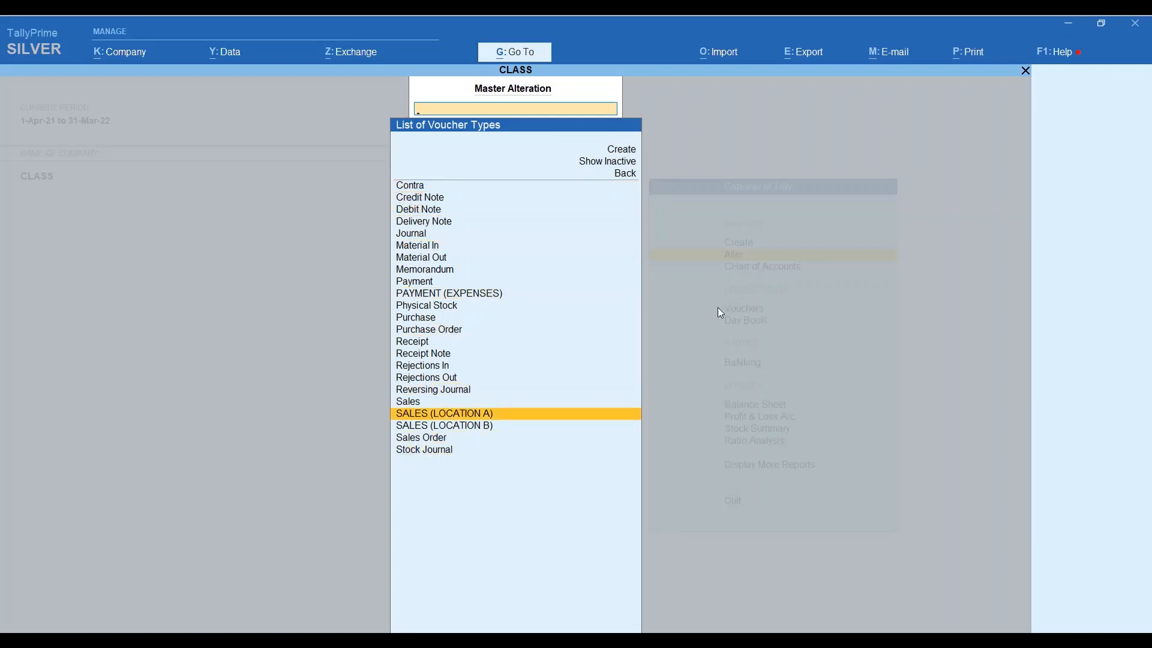
{"action": "key", "text": "Return"}
Open SALES CLASS with the voucher type settings kept, and advance through its group restrictions and GST entries to the ROUNDED OFF entry
{"action": "key", "text": "Return"}
{"action": "key", "text": "Return"}
{"action": "key", "text": "Return"}
{"action": "key", "text": "Return"}
{"action": "key", "text": "Return"}
{"action": "key", "text": "Return"}
{"action": "key", "text": "Return"}
{"action": "key", "text": "Return"}
{"action": "key", "text": "Return"}
{"action": "key", "text": "Return"}
{"action": "key", "text": "Return"}
{"action": "key", "text": "Return"}
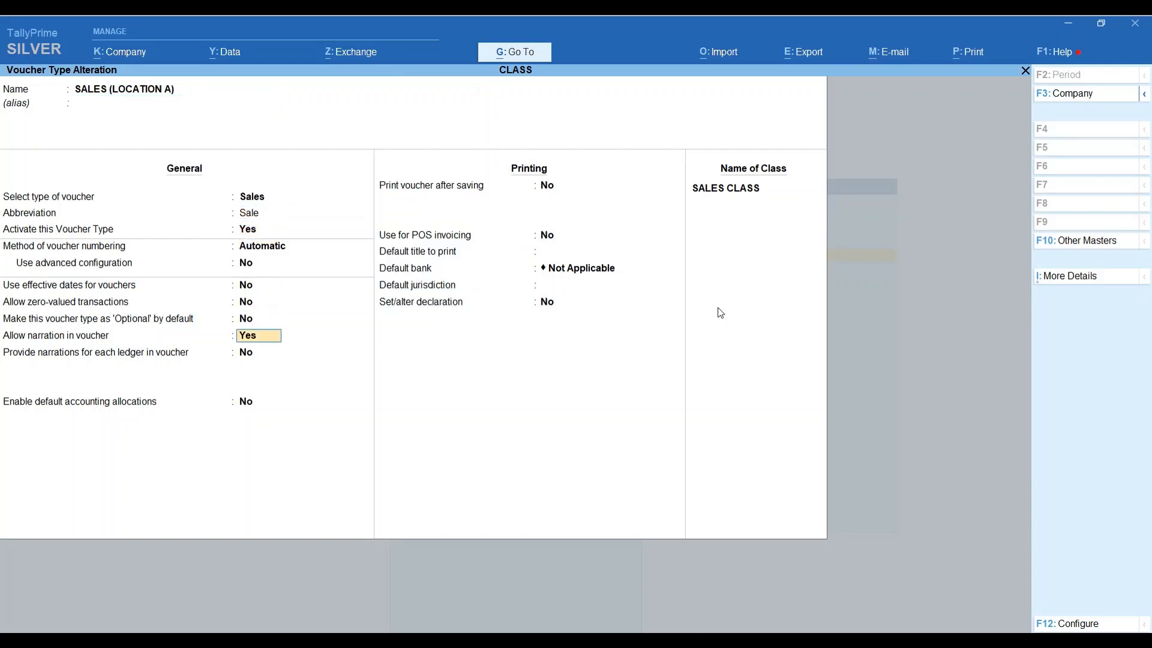
{"action": "key", "text": "Return"}
{"action": "key", "text": "Return"}
{"action": "key", "text": "Return"}
{"action": "key", "text": "Return"}
{"action": "key", "text": "Return"}
{"action": "key", "text": "Return"}
{"action": "key", "text": "Return"}
{"action": "key", "text": "Return"}
{"action": "key", "text": "Return"}
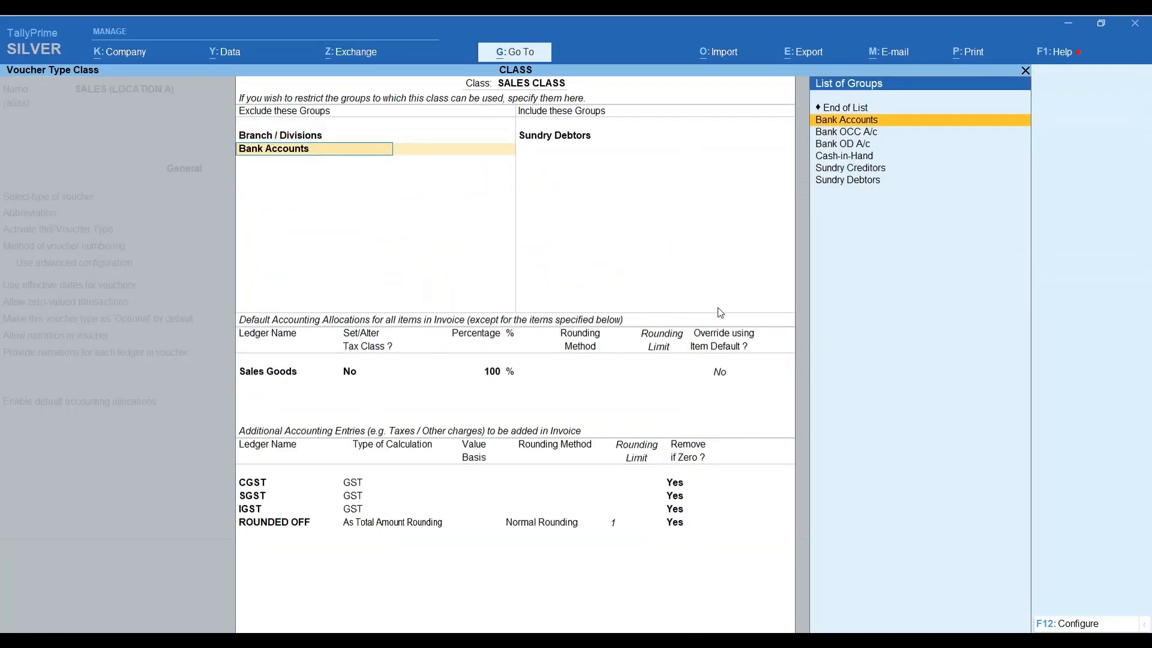
{"action": "key", "text": "Return"}
{"action": "key", "text": "Return"}
{"action": "key", "text": "Return"}
{"action": "key", "text": "Return"}
{"action": "key", "text": "Return"}
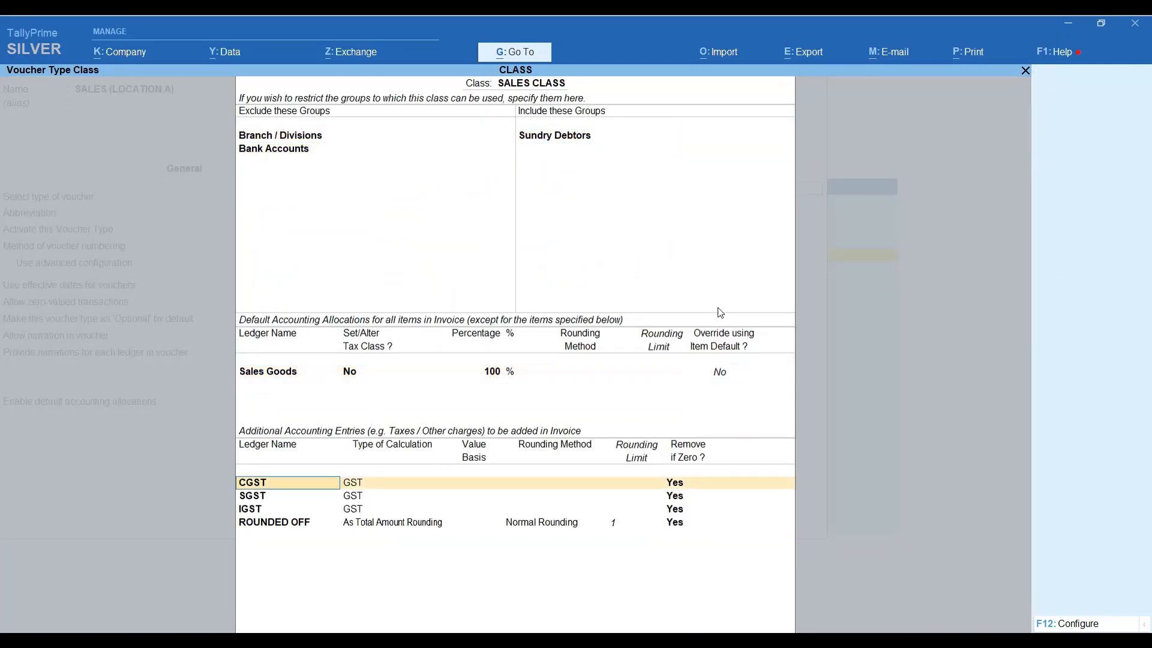
{"action": "key", "text": "Return"}
{"action": "key", "text": "Return"}
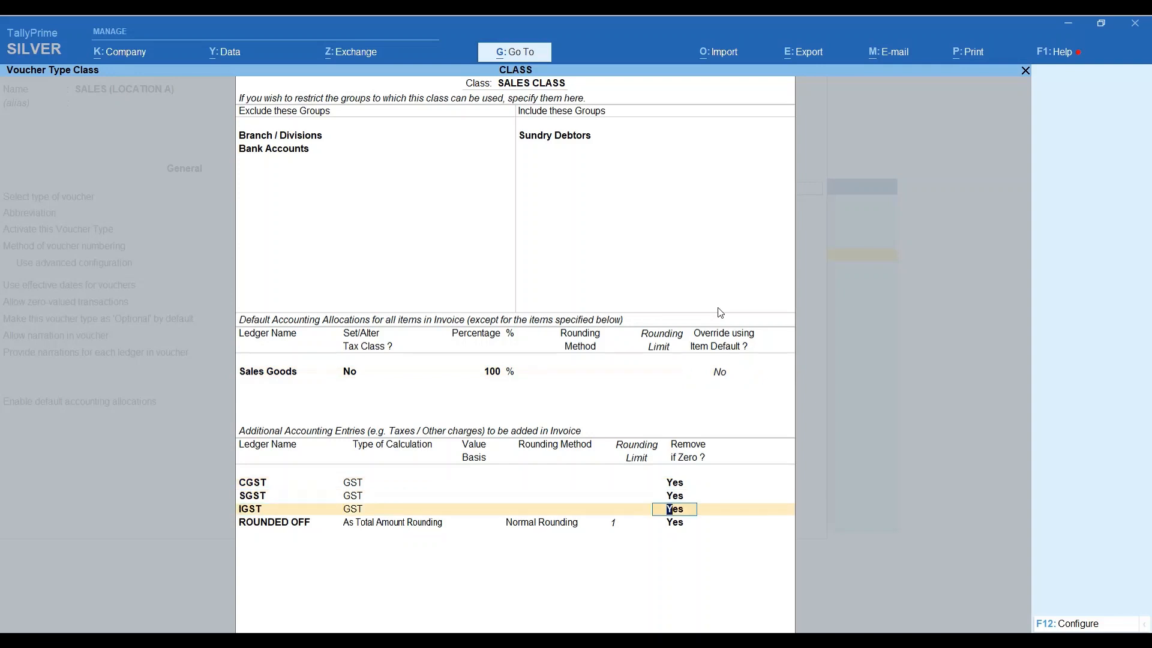
{"action": "key", "text": "Return"}
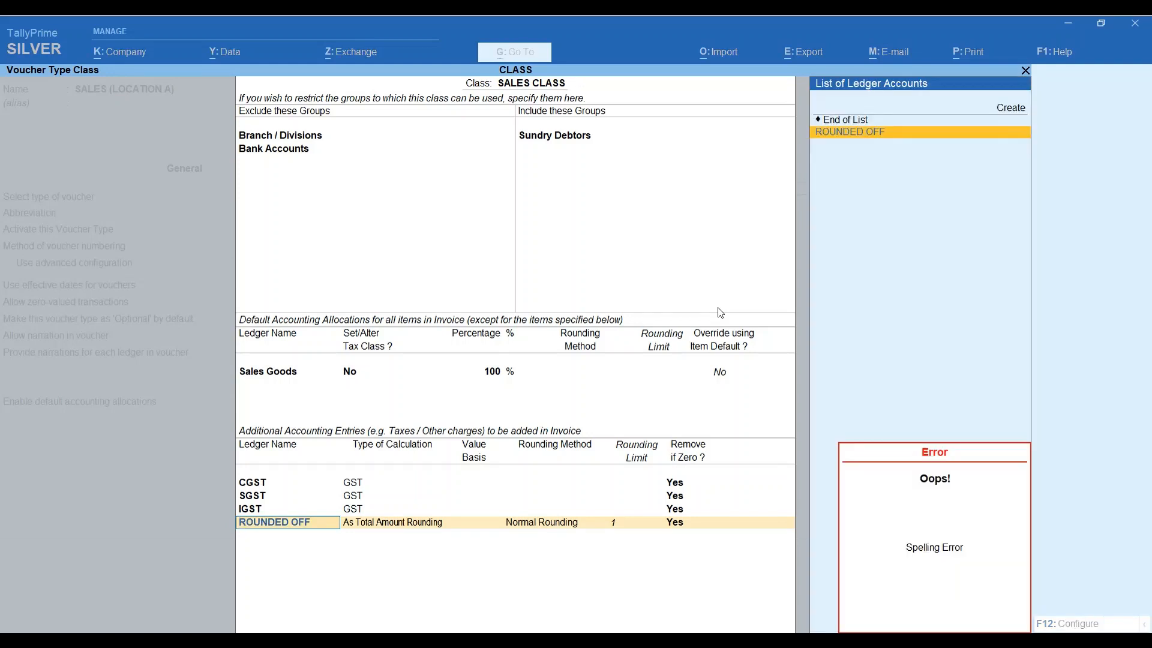
Create a ledger named PACKAGING CHARGES under Indirect Incomes in place of the class's ROUNDED OFF entry
{"action": "key", "text": "alt+c"}
{"action": "type", "text": "PACK"}
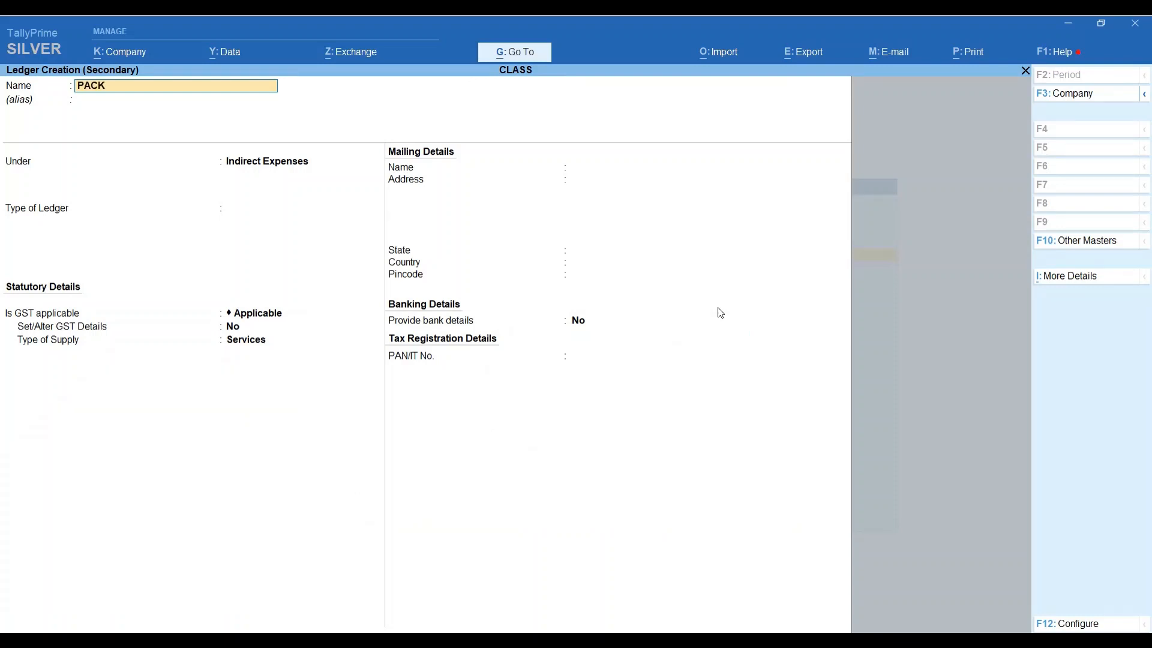
{"action": "type", "text": "AGING CHARGES"}
{"action": "key", "text": "Return"}
{"action": "key", "text": "Return"}
{"action": "type", "text": "INDI"}
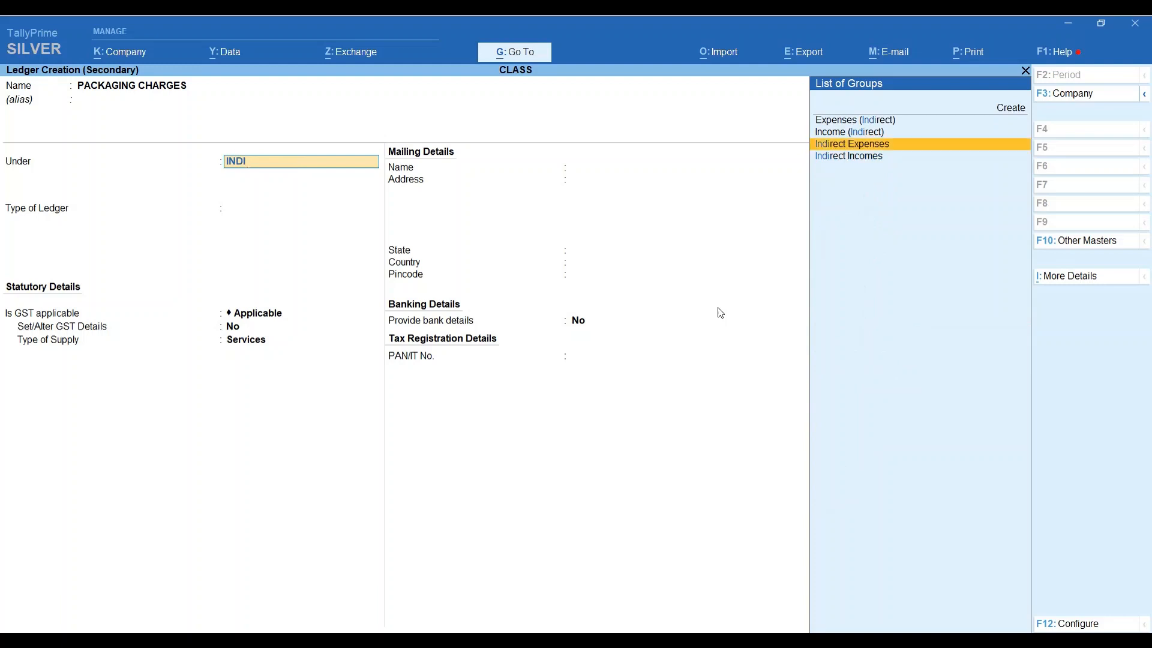
{"action": "key", "text": "Down"}
{"action": "key", "text": "Return"}
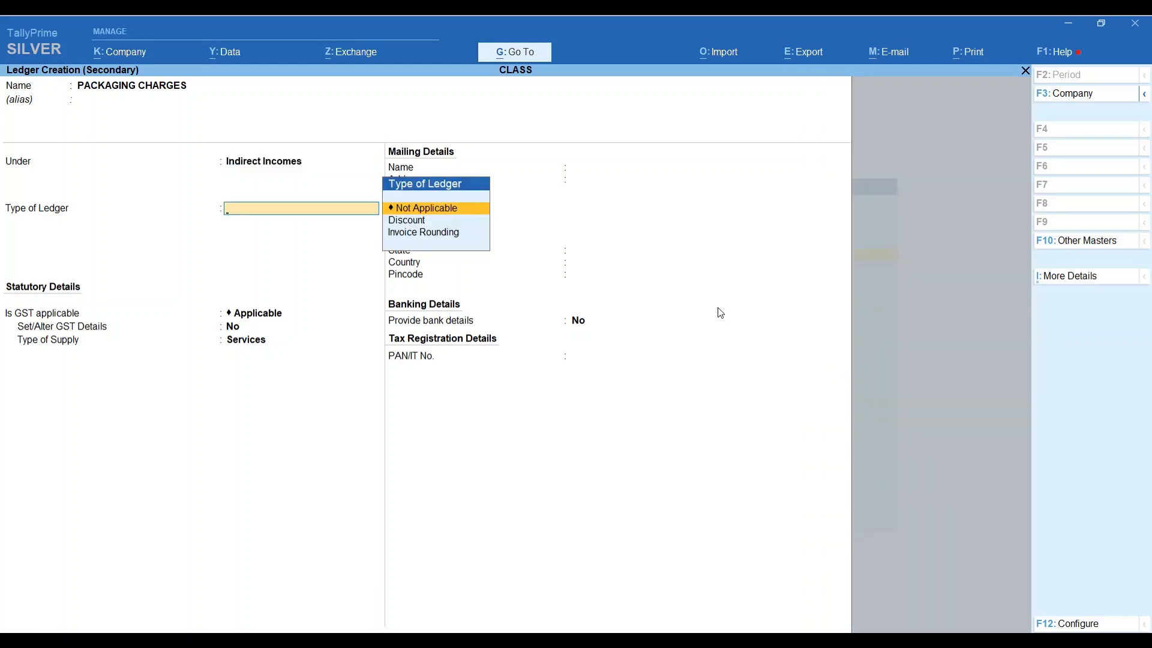
Set the ledger type to Not Applicable, keep GST Applicable with Services supply and no bank details, and save the PACKAGING CHARGES ledger
{"action": "key", "text": "Return"}
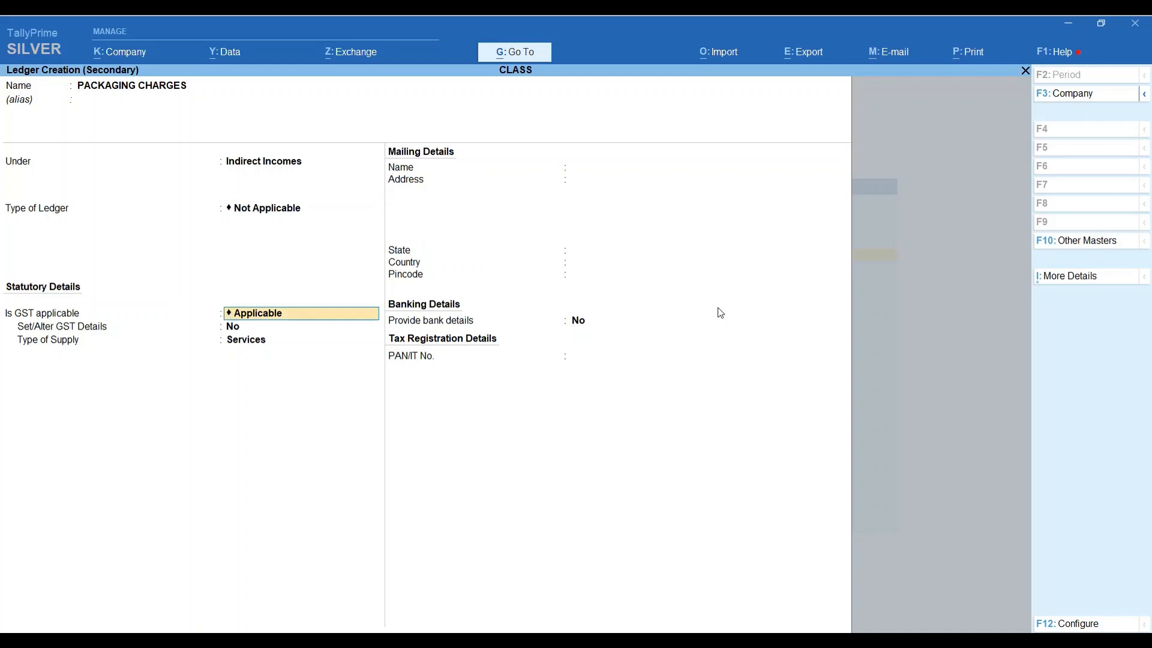
{"action": "key", "text": "Return"}
{"action": "key", "text": "Return"}
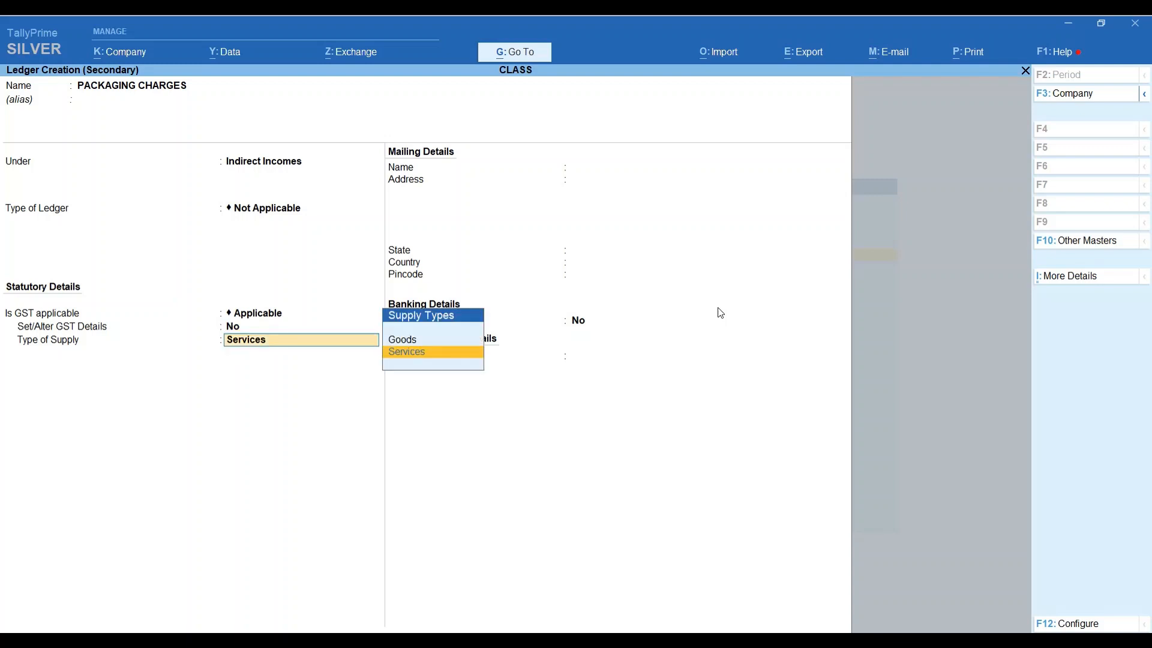
{"action": "key", "text": "Return"}
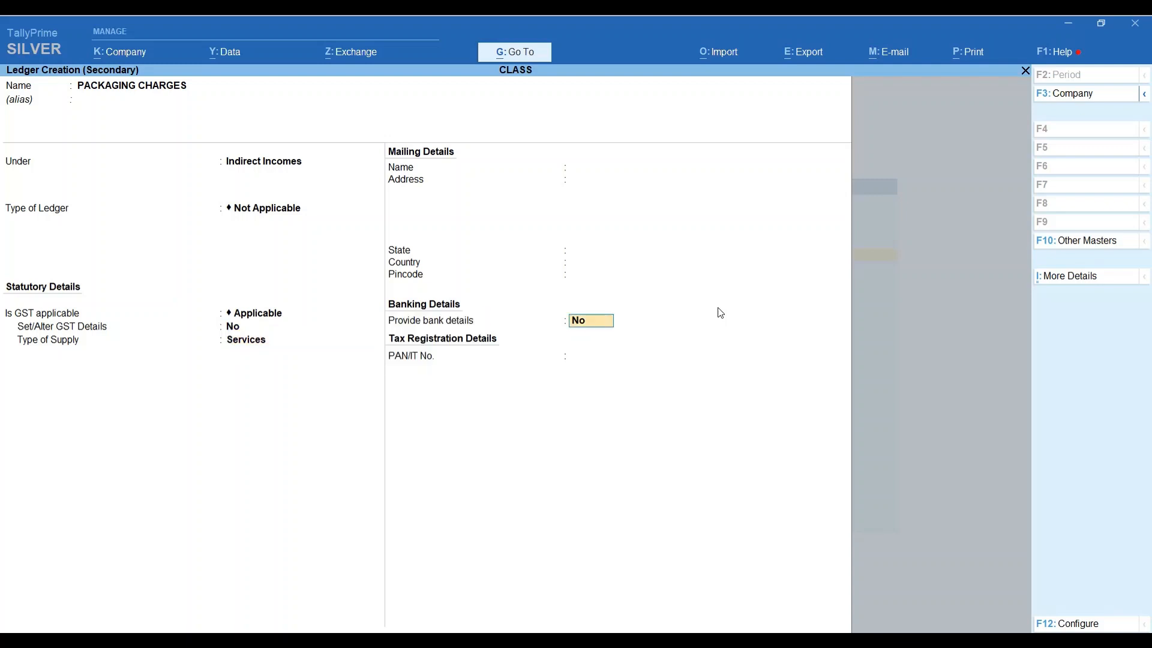
{"action": "key", "text": "Return"}
{"action": "key", "text": "Return"}
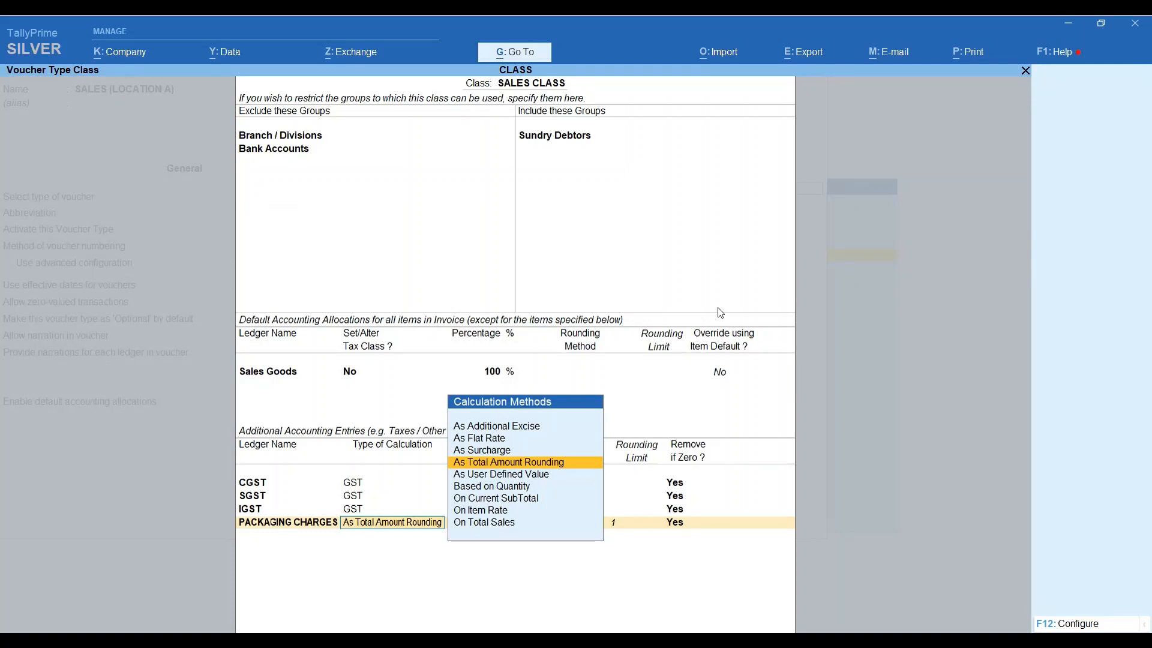
Calculate the PACKAGING CHARGES entry As User Defined Value, with removal if zero set to Yes
{"action": "key", "text": "Down"}
{"action": "key", "text": "Return"}
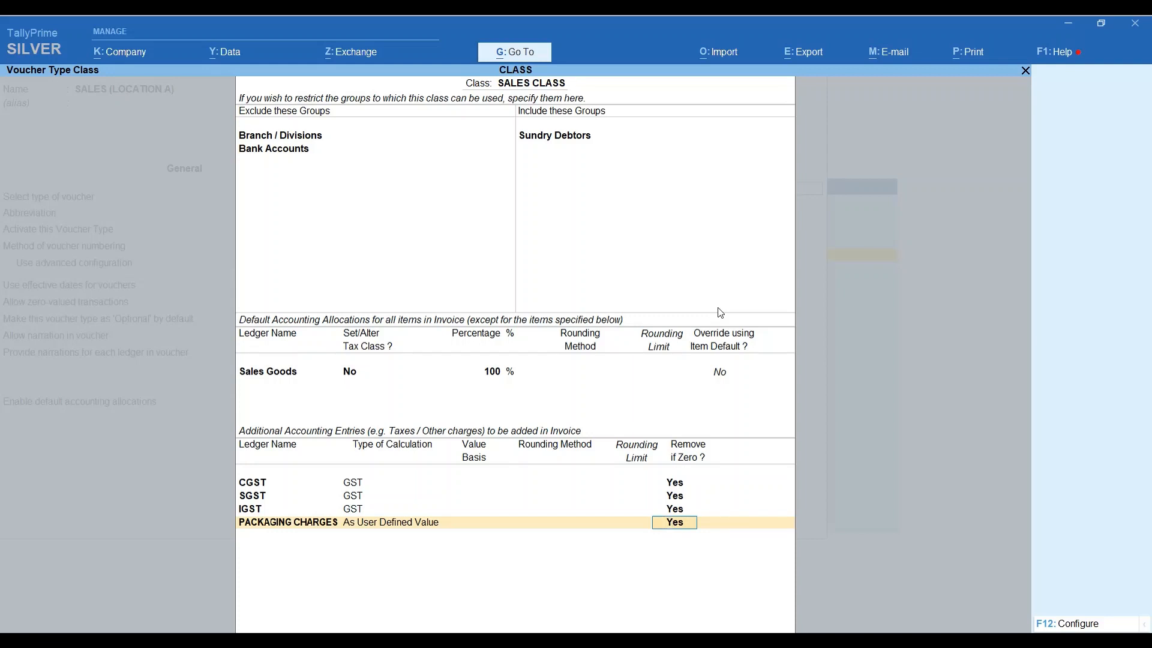
{"action": "key", "text": "Return"}
Add ROUNDED OFF below PACKAGING CHARGES as Total Amount Rounding, with Normal Rounding, a limit of 1 and removal if zero set to Yes
{"action": "type", "text": "R"}
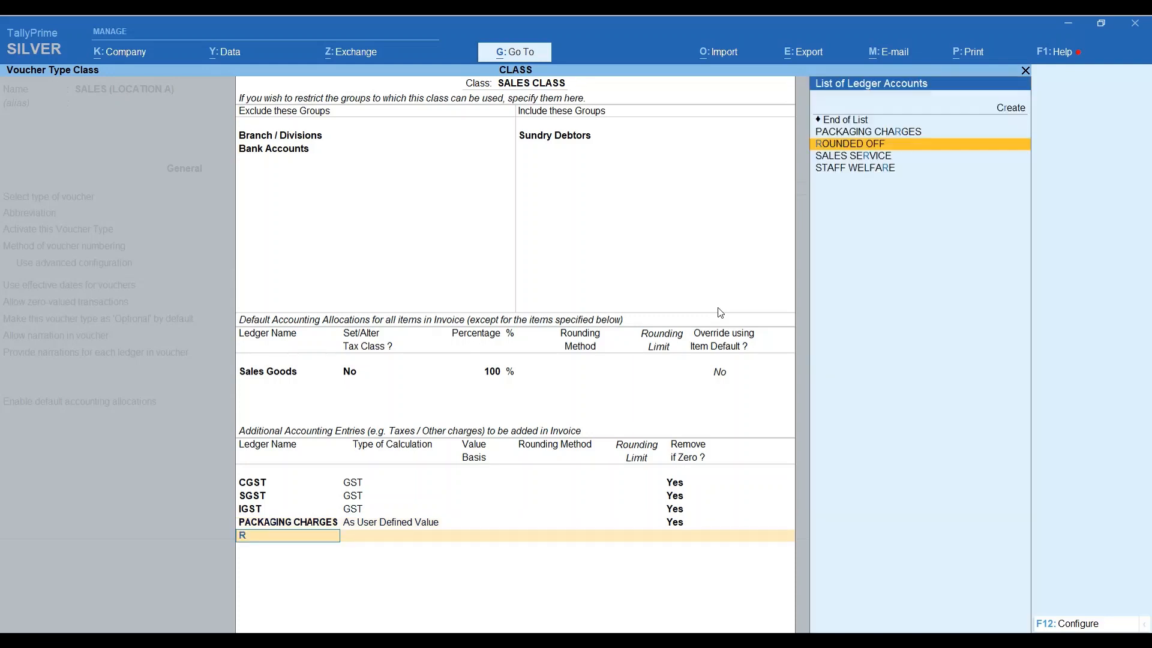
{"action": "type", "text": "OUND"}
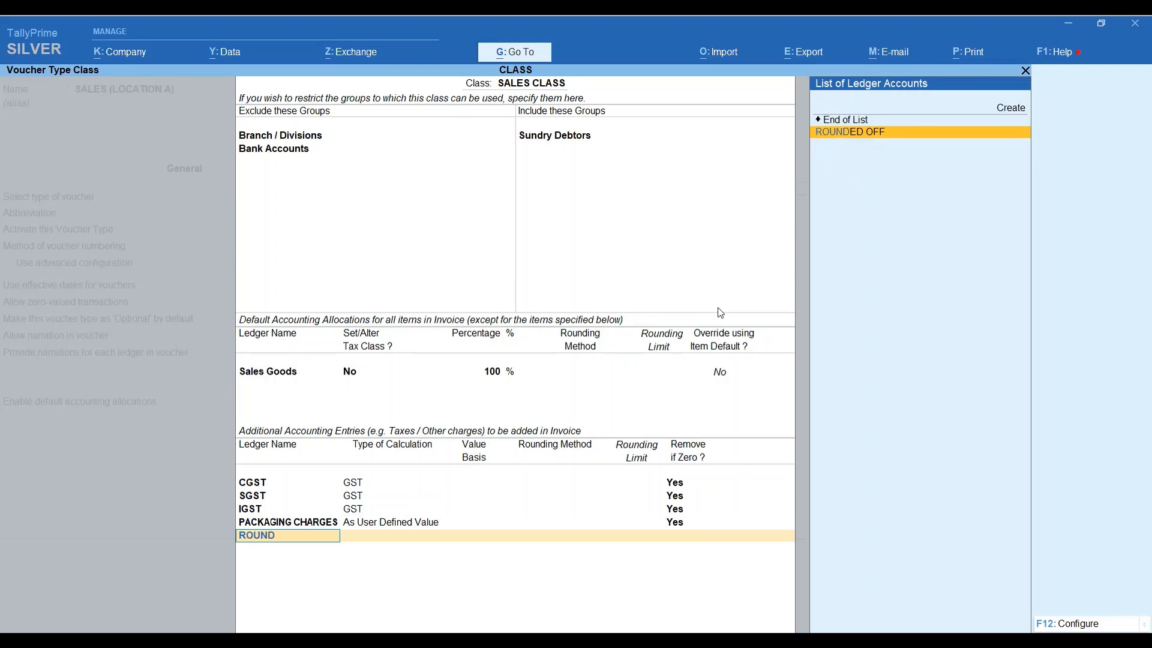
{"action": "key", "text": "Return"}
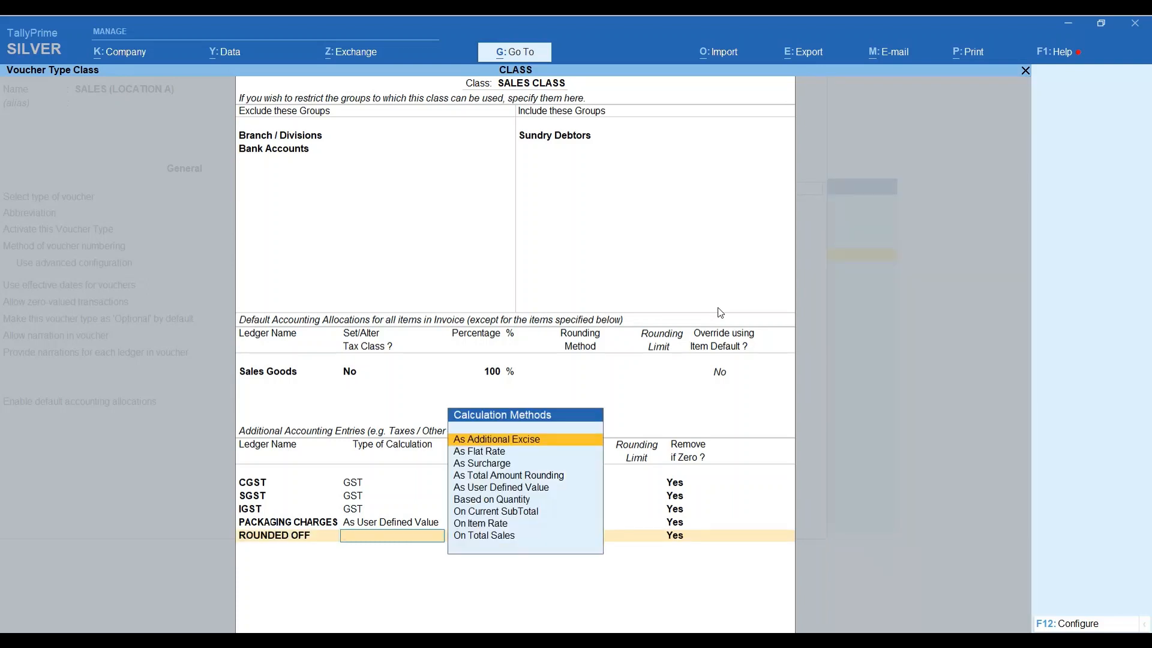
{"action": "key", "text": "Down"}
{"action": "key", "text": "Down"}
{"action": "key", "text": "Down"}
{"action": "key", "text": "Return"}
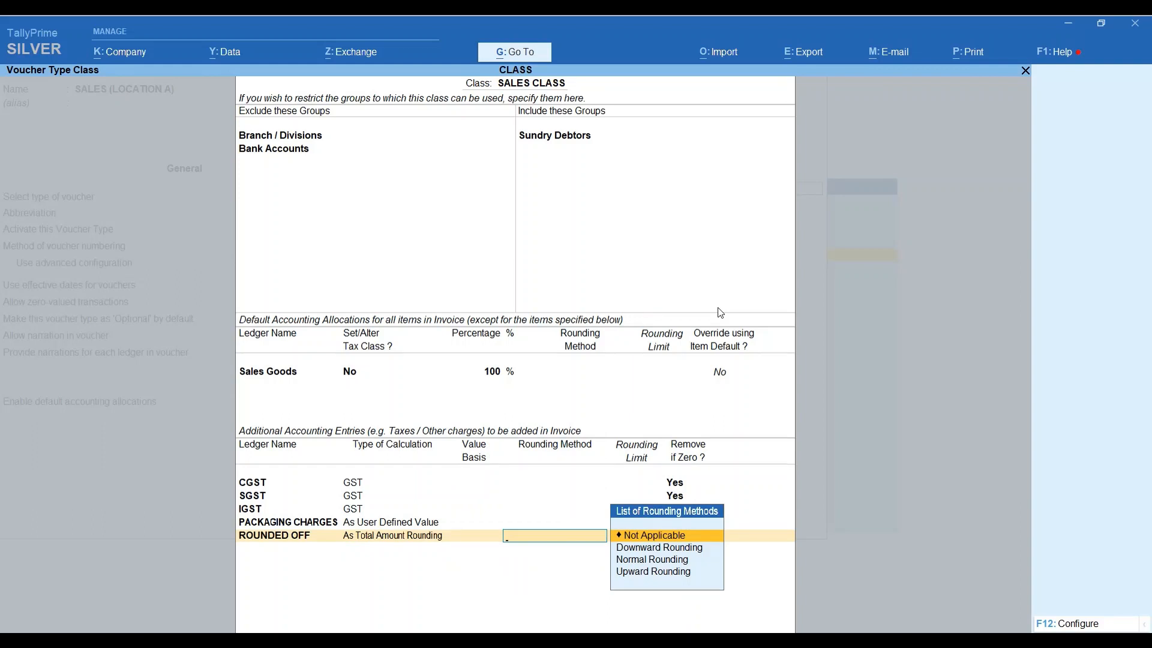
{"action": "key", "text": "Down"}
{"action": "key", "text": "Down"}
{"action": "key", "text": "Return"}
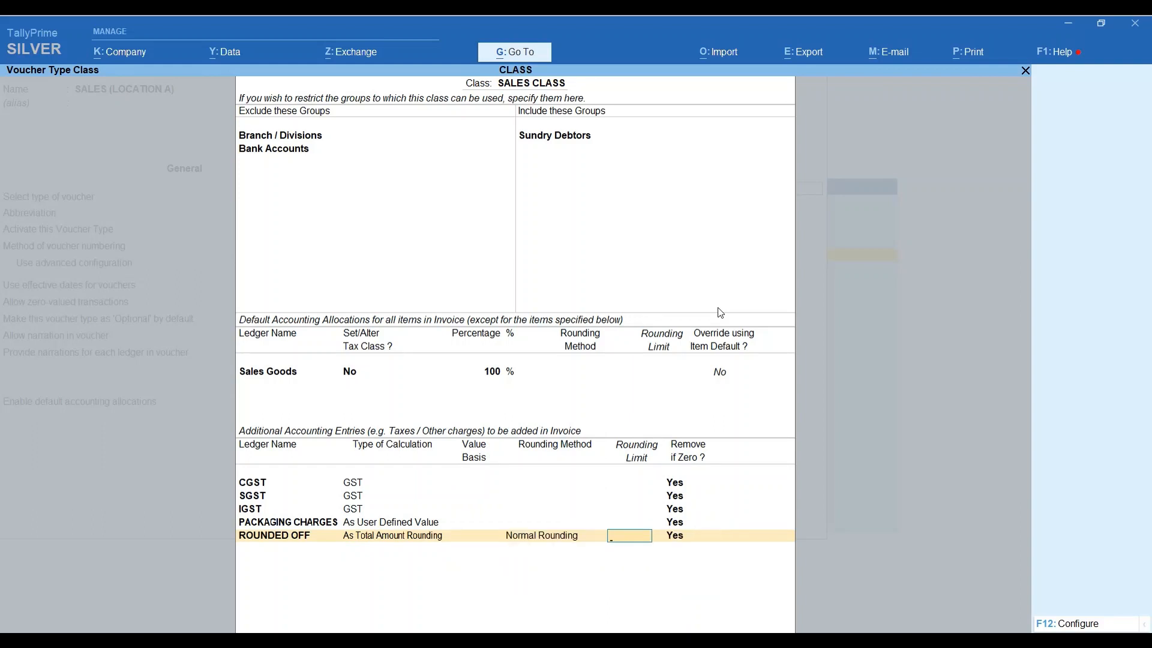
{"action": "type", "text": "1"}
{"action": "key", "text": "Return"}
{"action": "key", "text": "Return"}
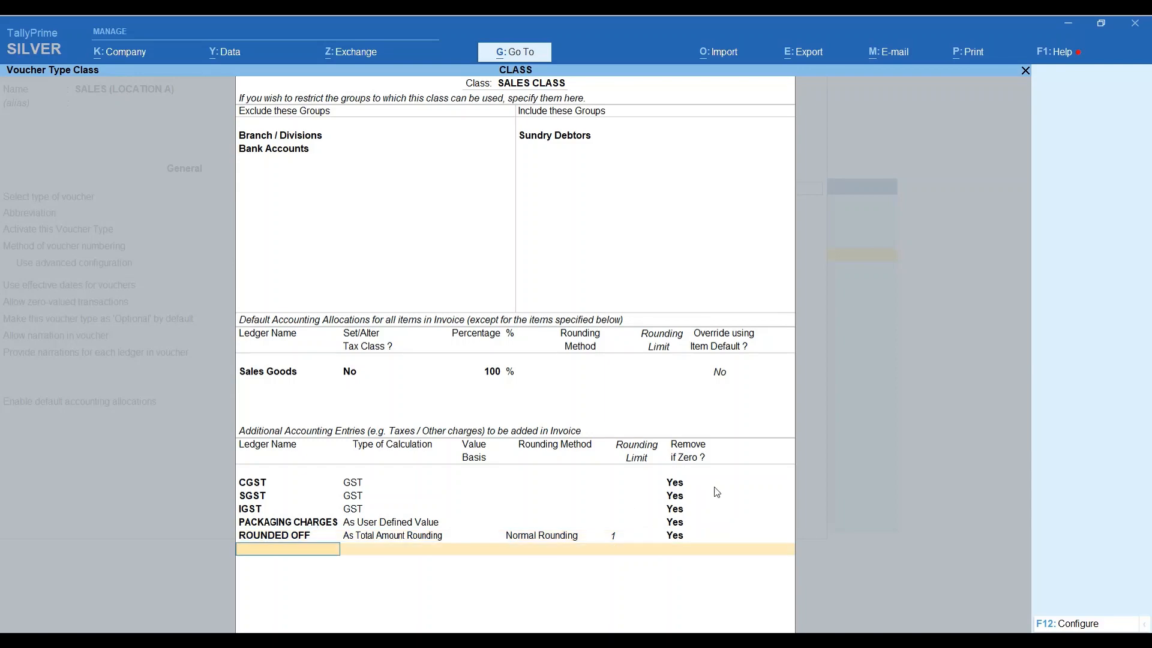
Accept SALES CLASS, save the SALES (LOCATION A) voucher type, and go back to the Gateway of Tally
{"action": "key", "text": "Return"}
{"action": "key", "text": "Return"}
{"action": "key", "text": "Return"}
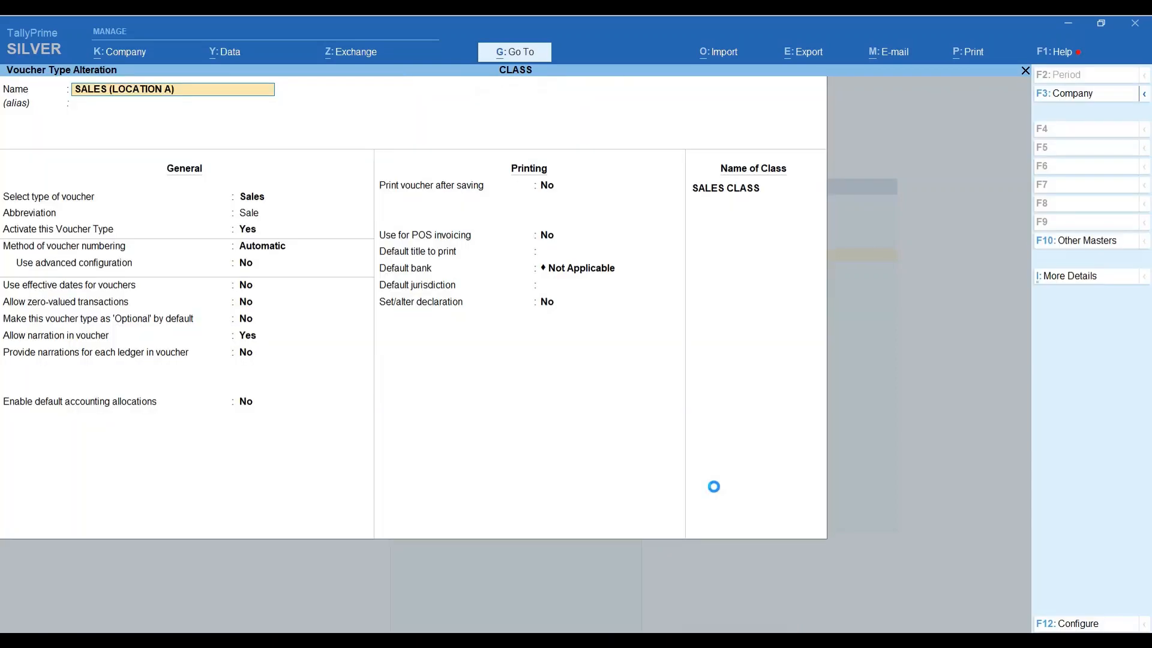
{"action": "key", "text": "BackSpace"}
{"action": "key", "text": "Escape"}
{"action": "key", "text": "Escape"}
{"action": "key", "text": "Escape"}
{"action": "key", "text": "Escape"}
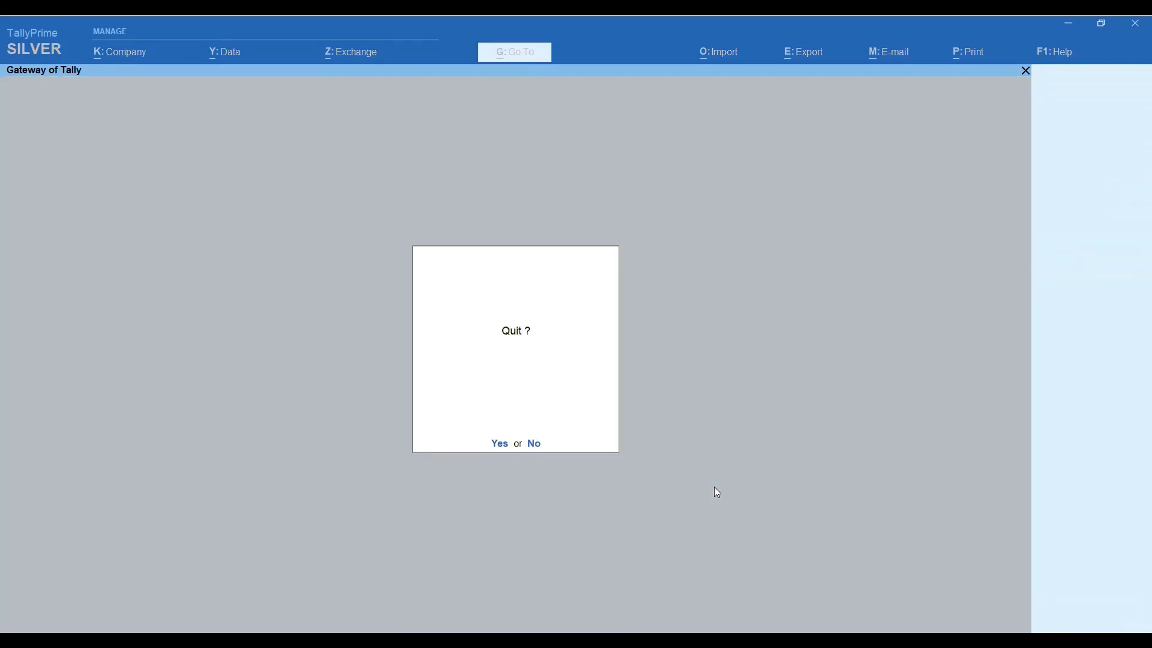
Start a new SALES (LOCATION A) voucher using SALES CLASS, with Central Buyer as the party account
{"action": "key", "text": "v"}
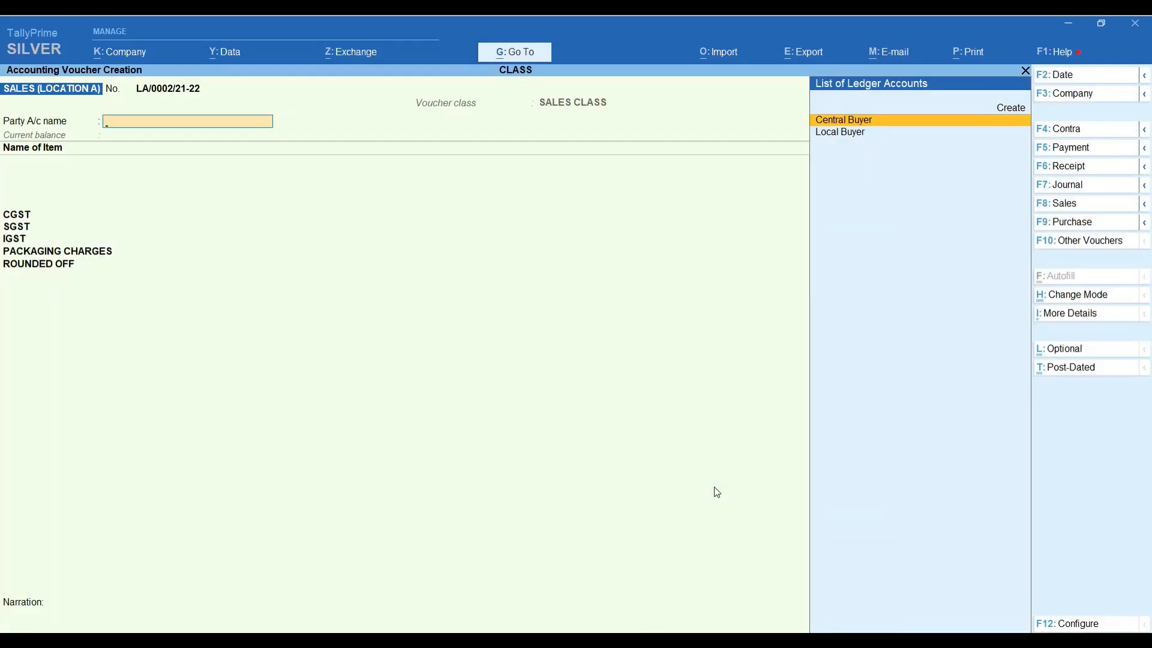
{"action": "key", "text": "Return"}
{"action": "key", "text": "Return"}
{"action": "key", "text": "Return"}
{"action": "key", "text": "Return"}
{"action": "key", "text": "Return"}
{"action": "key", "text": "Return"}
{"action": "key", "text": "Return"}
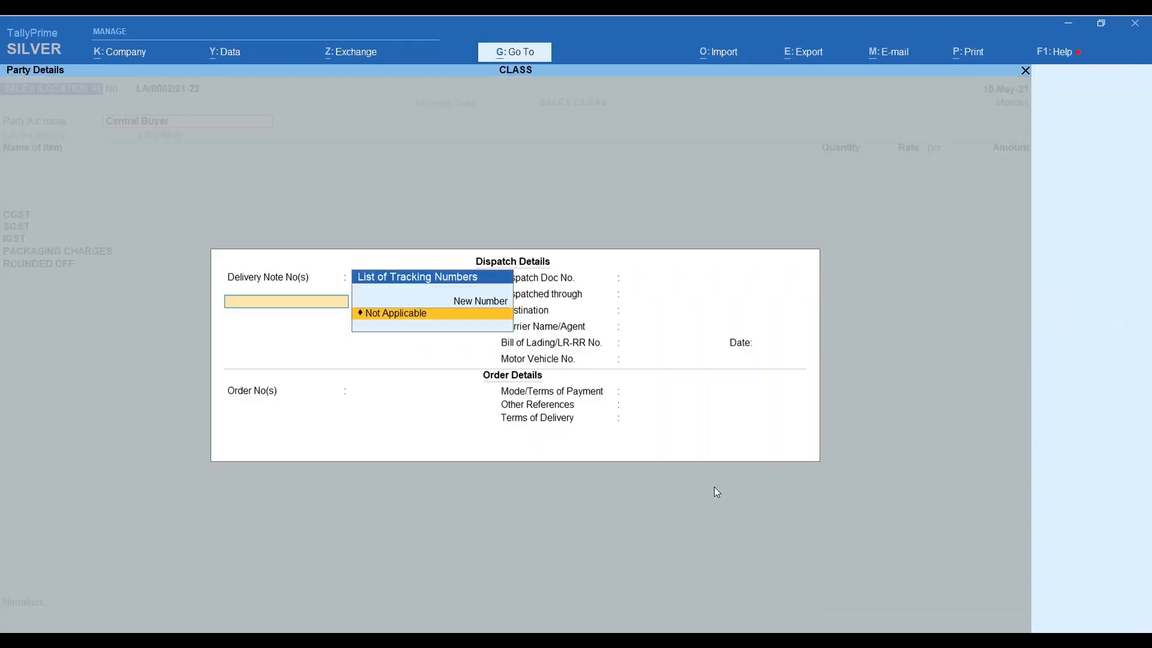
Set the delivery note and order numbers to Not Applicable, leave the other dispatch and order fields blank, and accept the party details
{"action": "key", "text": "Return"}
{"action": "key", "text": "Return"}
{"action": "key", "text": "Return"}
{"action": "key", "text": "Return"}
{"action": "key", "text": "Return"}
{"action": "key", "text": "Return"}
{"action": "key", "text": "Return"}
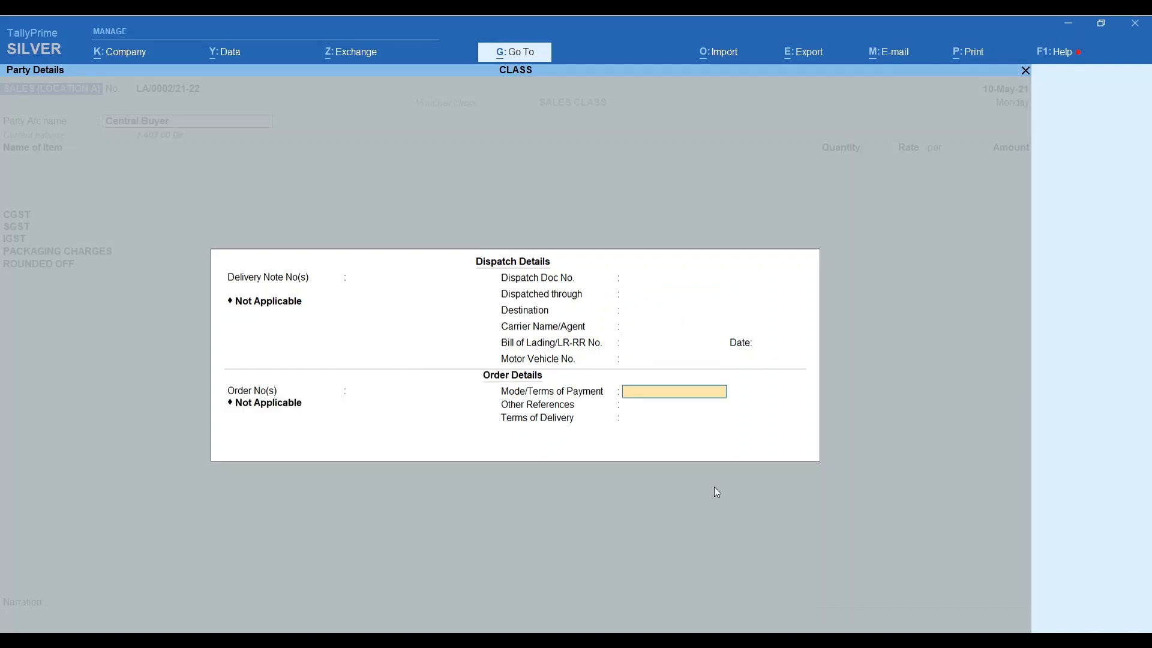
{"action": "key", "text": "Return"}
{"action": "key", "text": "Return"}
{"action": "key", "text": "Return"}
{"action": "key", "text": "Return"}
{"action": "key", "text": "Return"}
{"action": "key", "text": "Return"}
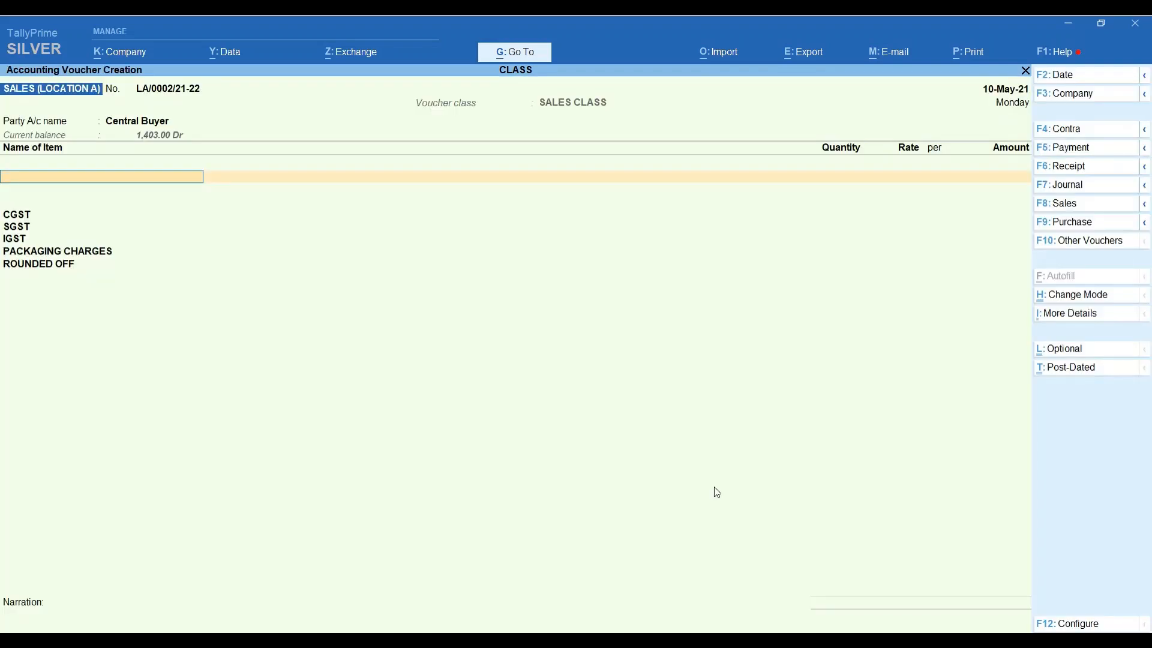
Add Item A with a quantity of 5 nos at a rate of 9.00, tracking and order numbers Not Applicable
{"action": "type", "text": "ITE"}
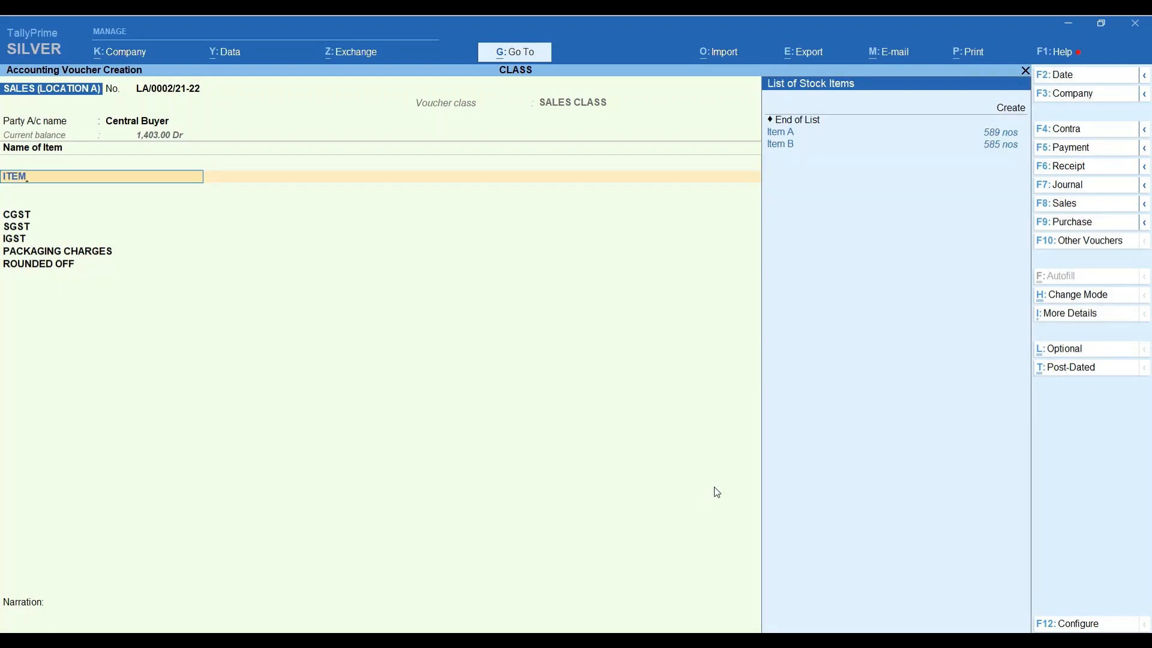
{"action": "type", "text": "M"}
{"action": "key", "text": "Down"}
{"action": "key", "text": "Down"}
{"action": "key", "text": "Up"}
{"action": "key", "text": "Return"}
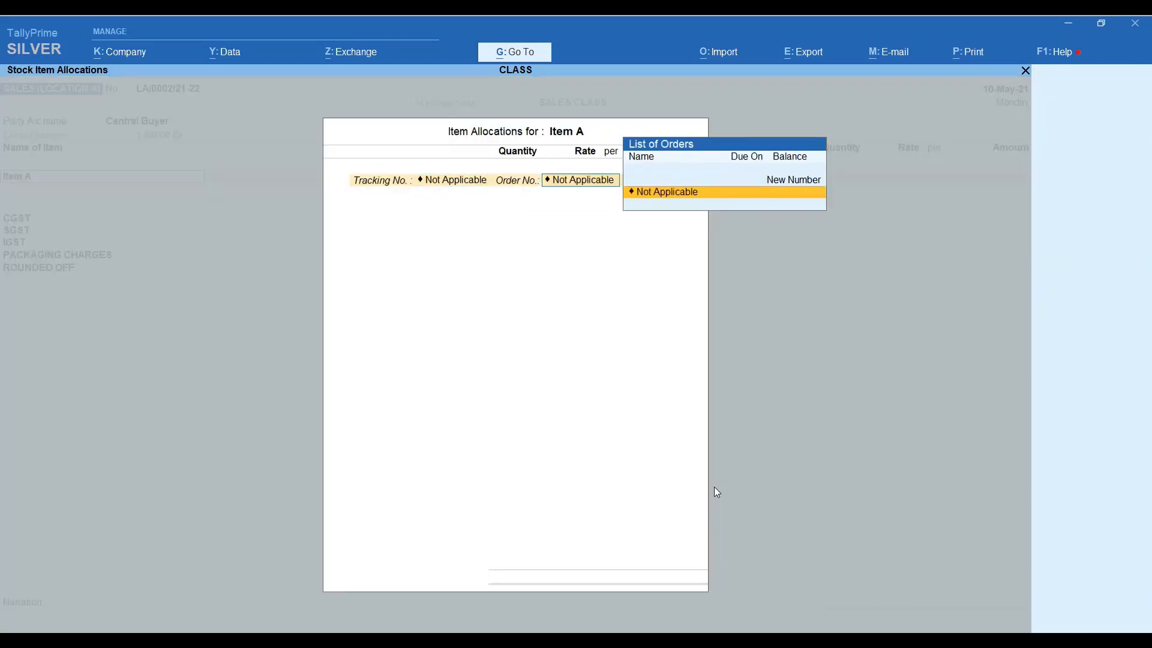
{"action": "key", "text": "Return"}
{"action": "type", "text": "5"}
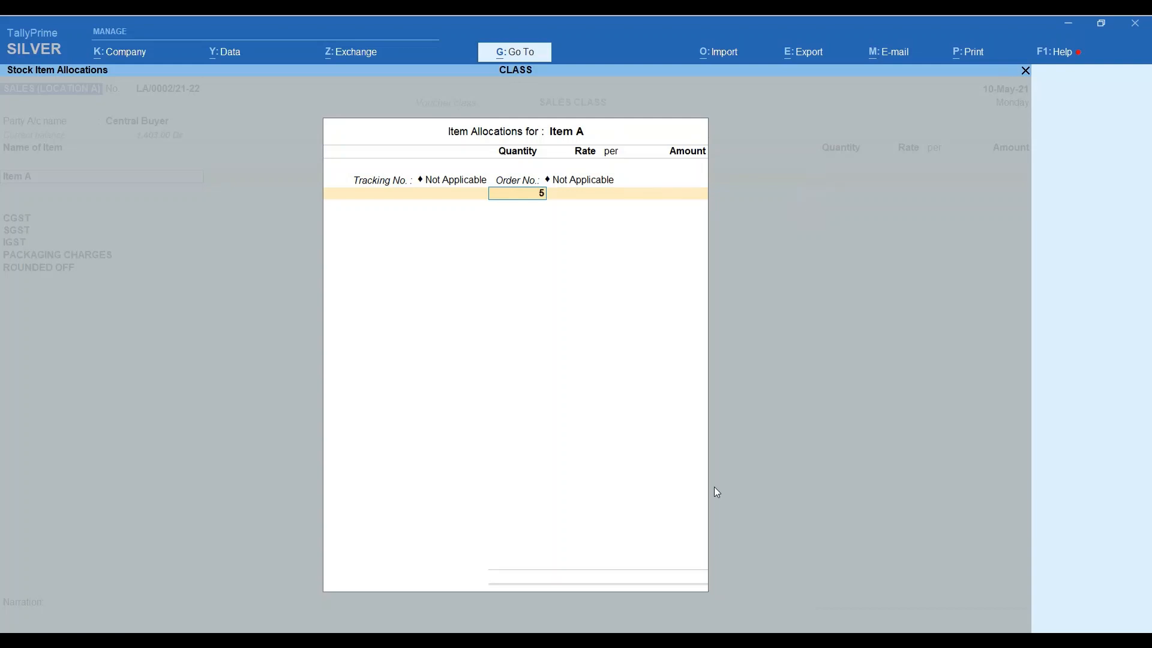
{"action": "key", "text": "Return"}
{"action": "key", "text": "Return"}
{"action": "key", "text": "Return"}
{"action": "key", "text": "Return"}
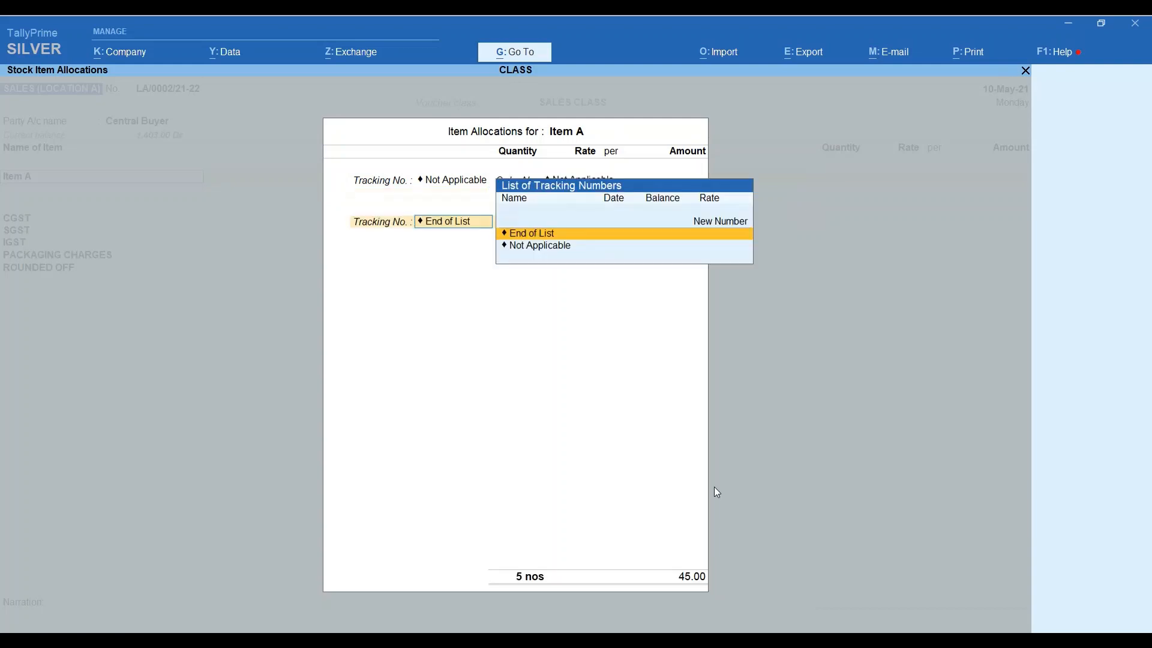
{"action": "key", "text": "Return"}
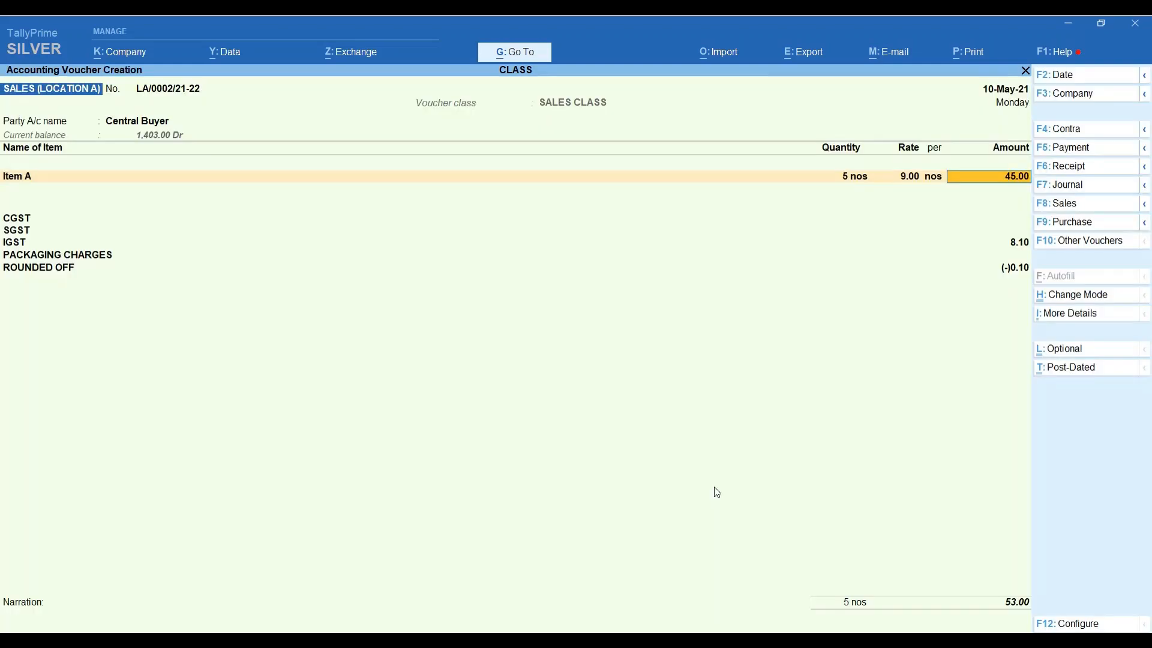
Enter packaging charges of 5.00, leave the narration blank, and save the Central Buyer sales voucher
{"action": "key", "text": "Return"}
{"action": "key", "text": "Return"}
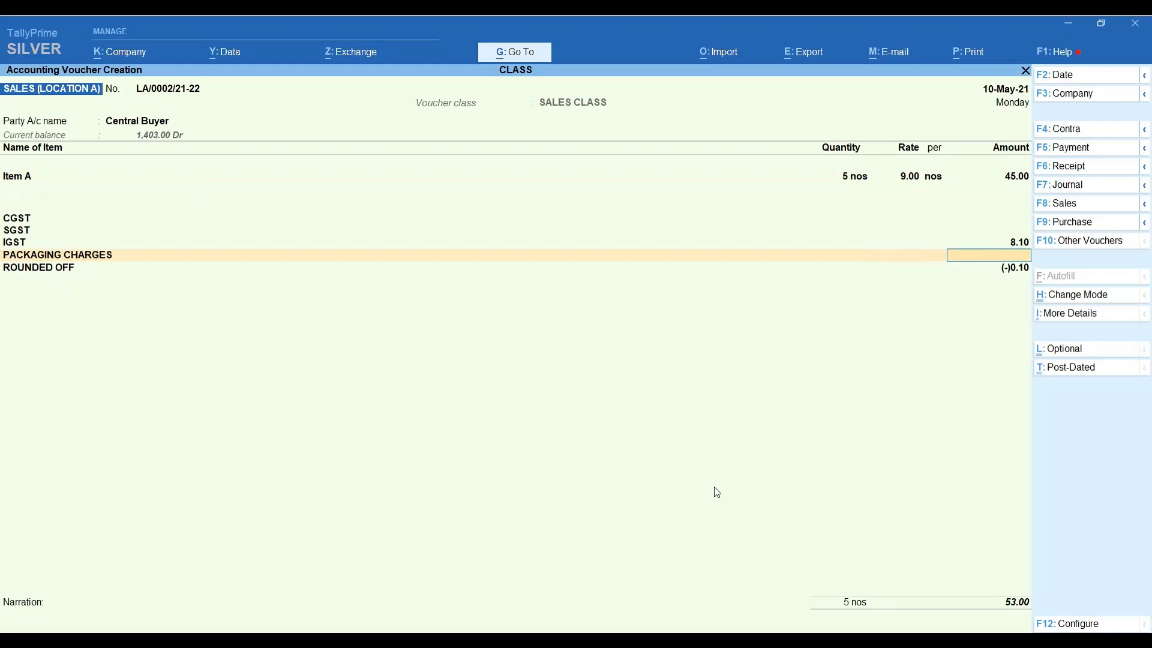
{"action": "type", "text": "5"}
{"action": "key", "text": "Return"}
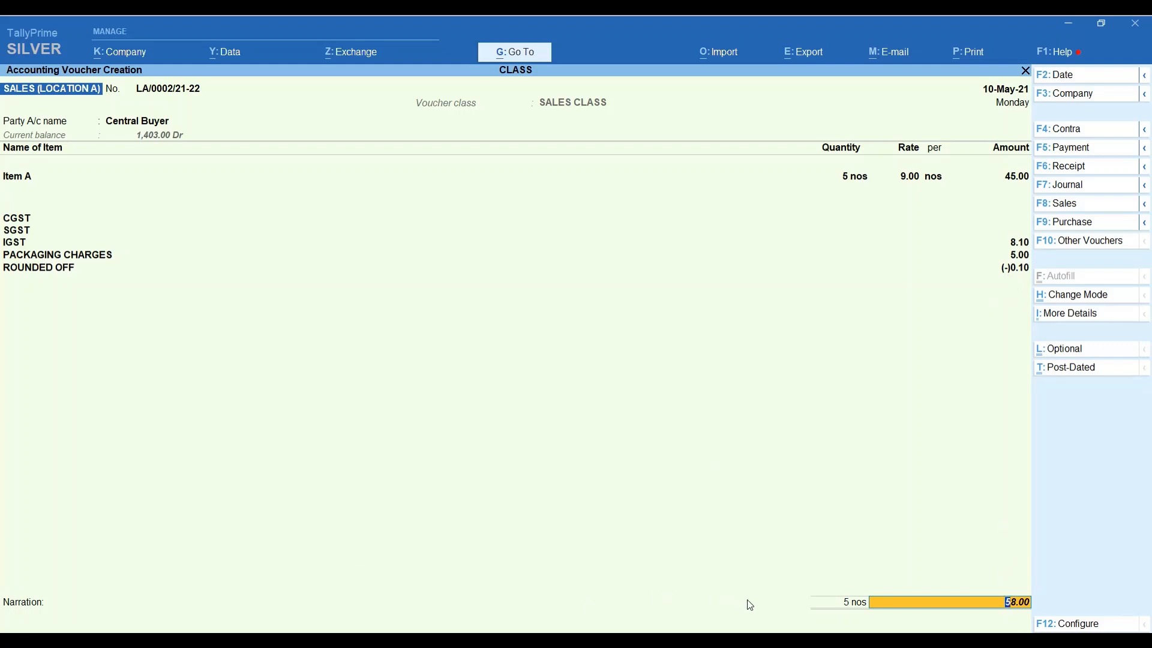
{"action": "key", "text": "ctrl"}
{"action": "key", "text": "Return"}
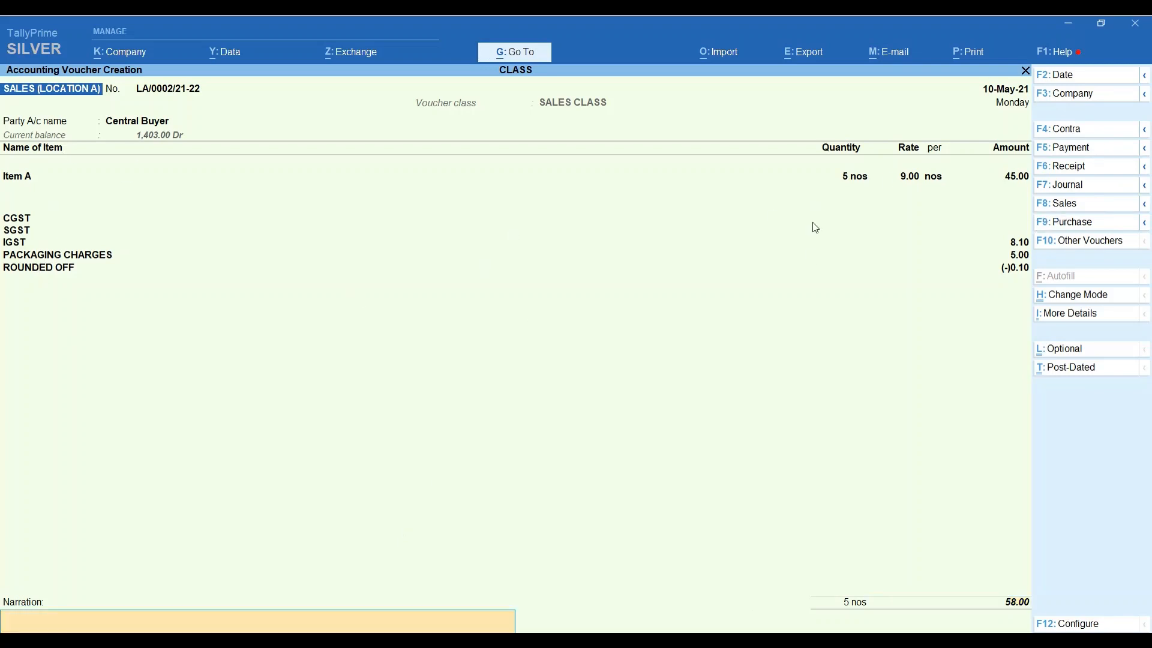
{"action": "key", "text": "Return"}
{"action": "key", "text": "Return"}
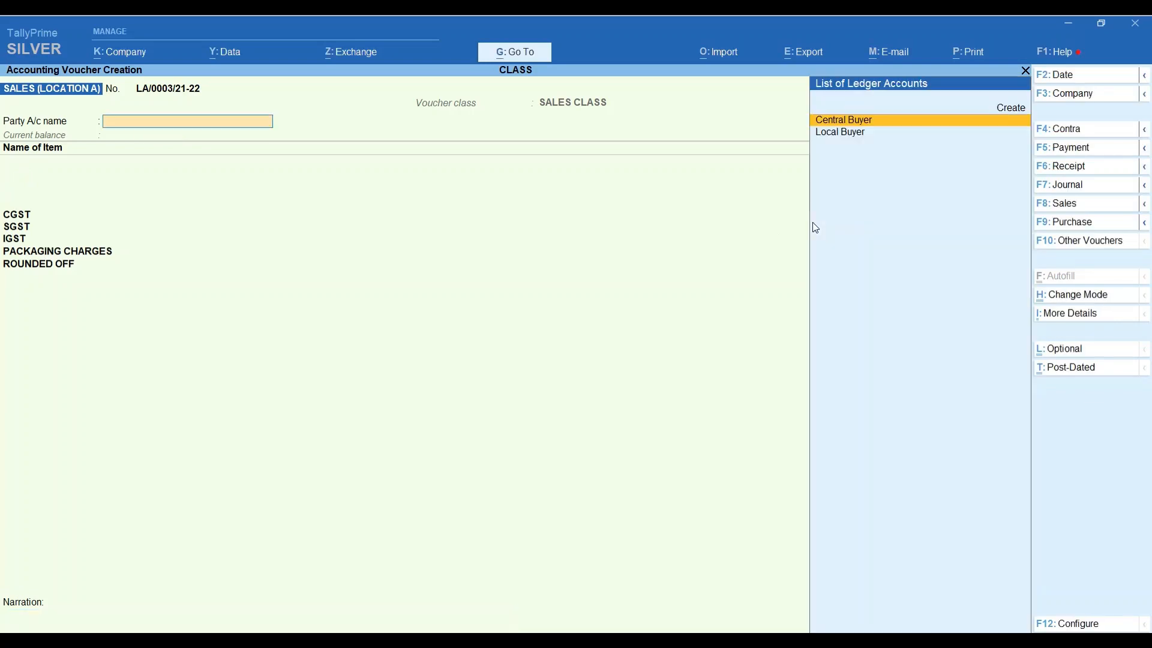
Reopen the saved Central Buyer sales voucher to review its entries, and accept it again
{"action": "key", "text": "Page_Up"}
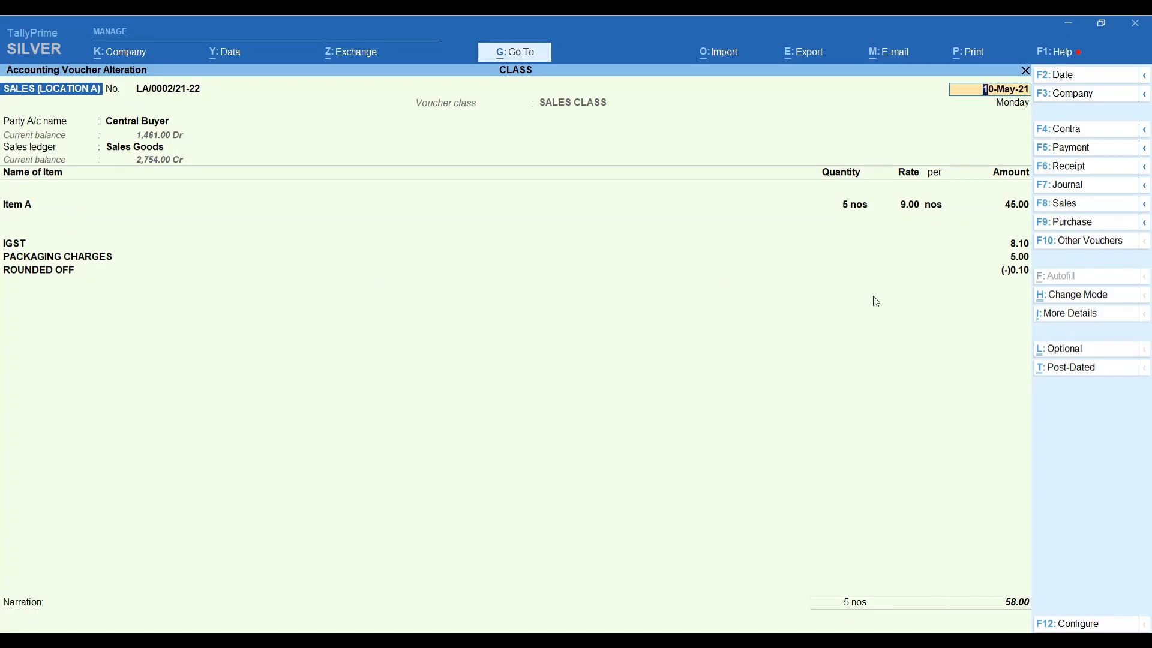
{"action": "key", "text": "BackSpace"}
{"action": "key", "text": "ctrl+a"}
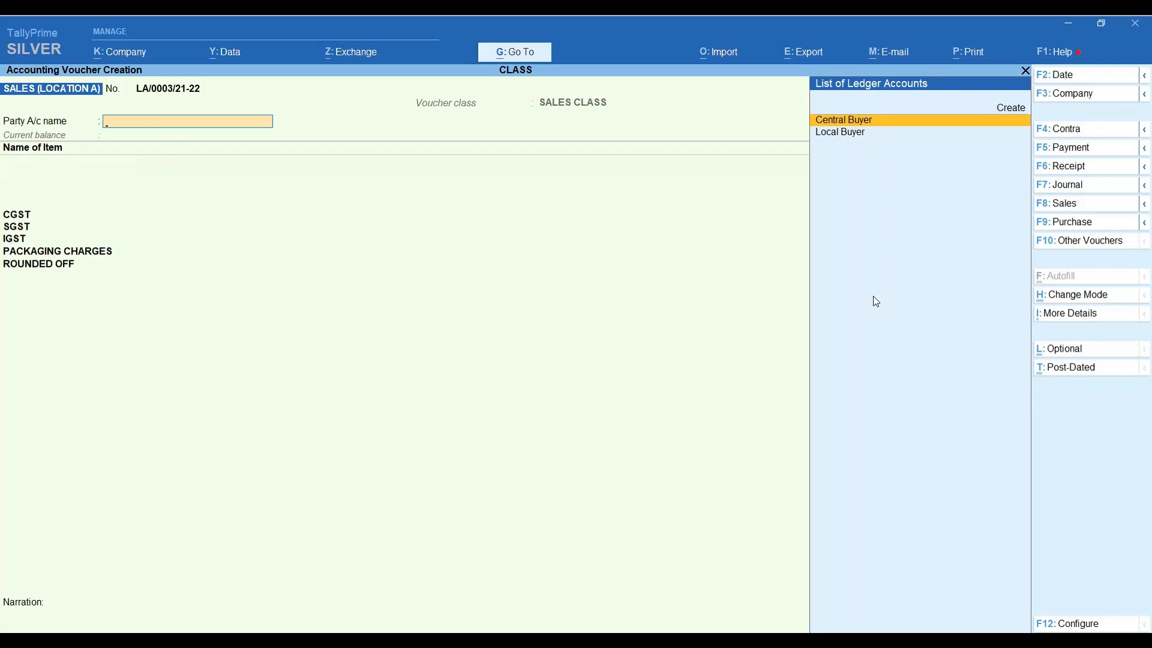
Switch the new SALES (LOCATION A) voucher to the Not Applicable class, with Cash as the party account
{"action": "key", "text": "Escape"}
{"action": "key", "text": "Return"}
{"action": "key", "text": "Return"}
{"action": "left_click", "coordinate": [1077, 205]}
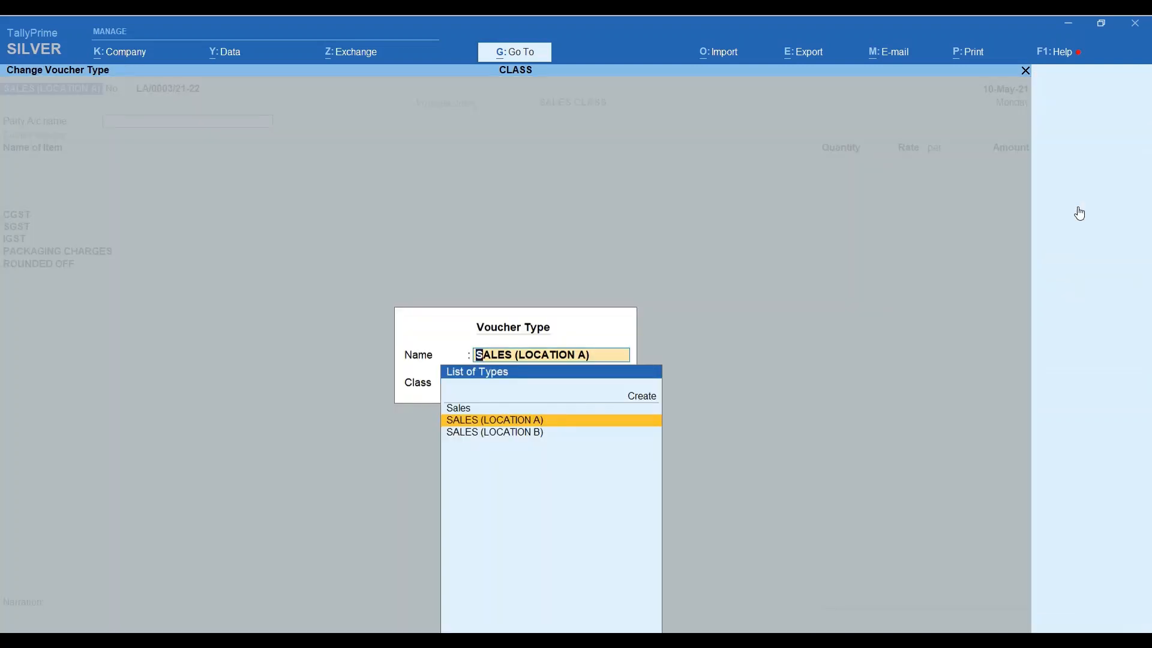
{"action": "key", "text": "Return"}
{"action": "key", "text": "Up"}
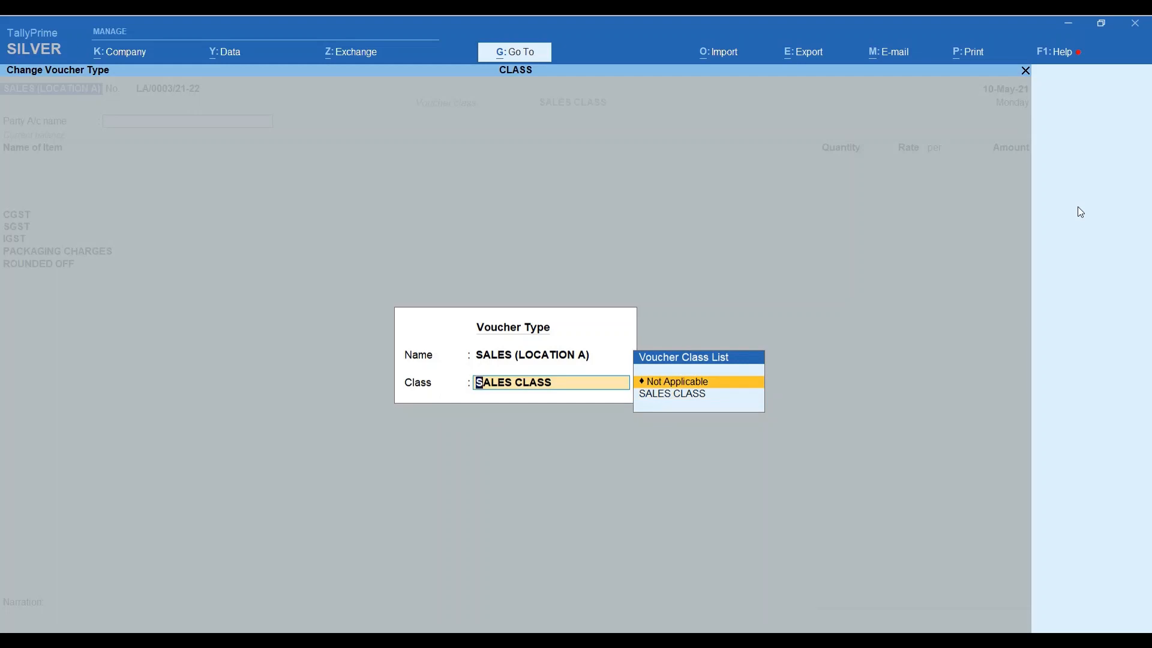
{"action": "key", "text": "Return"}
{"action": "key", "text": "Return"}
Set the delivery note number to Not Applicable and leave the remaining dispatch and order details blank
{"action": "key", "text": "Return"}
{"action": "key", "text": "Return"}
{"action": "key", "text": "Return"}
{"action": "key", "text": "Return"}
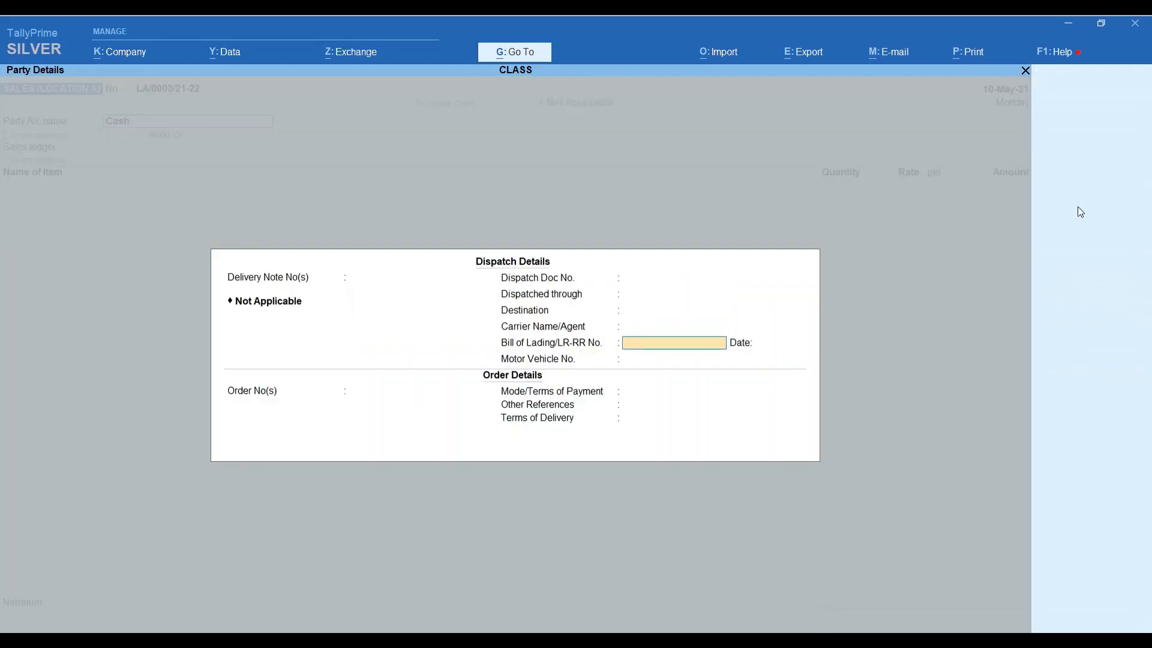
{"action": "key", "text": "Return"}
{"action": "key", "text": "Return"}
{"action": "key", "text": "Return"}
{"action": "key", "text": "Return"}
{"action": "key", "text": "Return"}
{"action": "key", "text": "Return"}
{"action": "key", "text": "Return"}
{"action": "key", "text": "Return"}
{"action": "key", "text": "Return"}
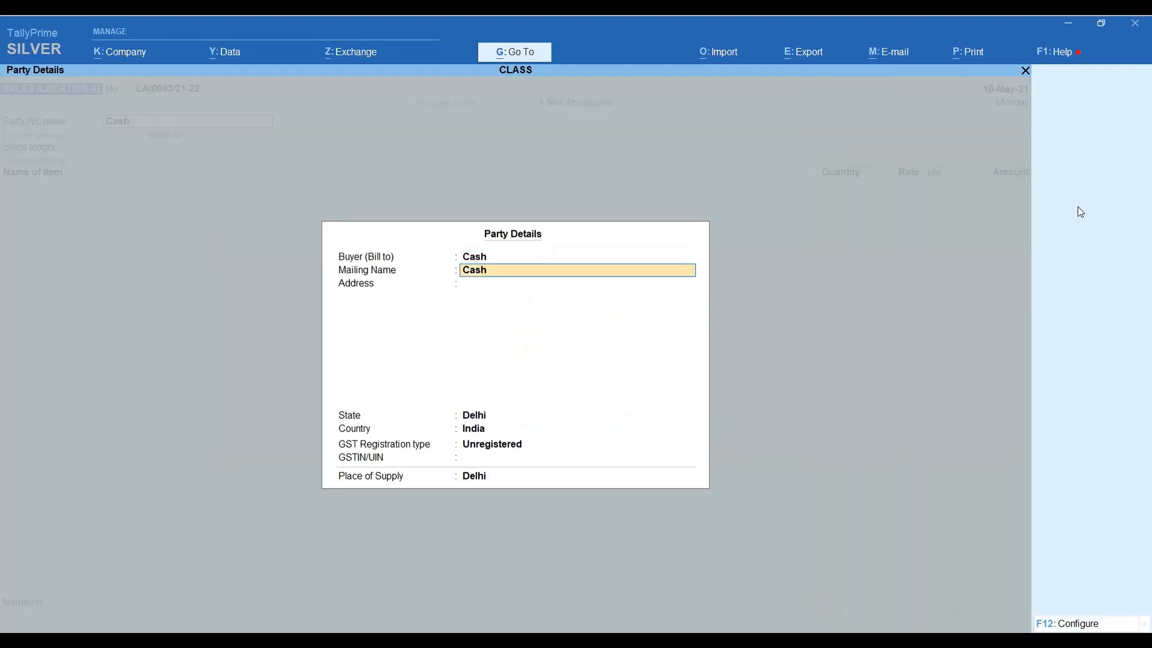
Accept the party details for Cash and choose Sales Goods as the sales ledger
{"action": "key", "text": "Return"}
{"action": "key", "text": "Return"}
{"action": "key", "text": "Return"}
{"action": "key", "text": "Return"}
{"action": "key", "text": "Return"}
{"action": "key", "text": "Return"}
{"action": "key", "text": "Return"}
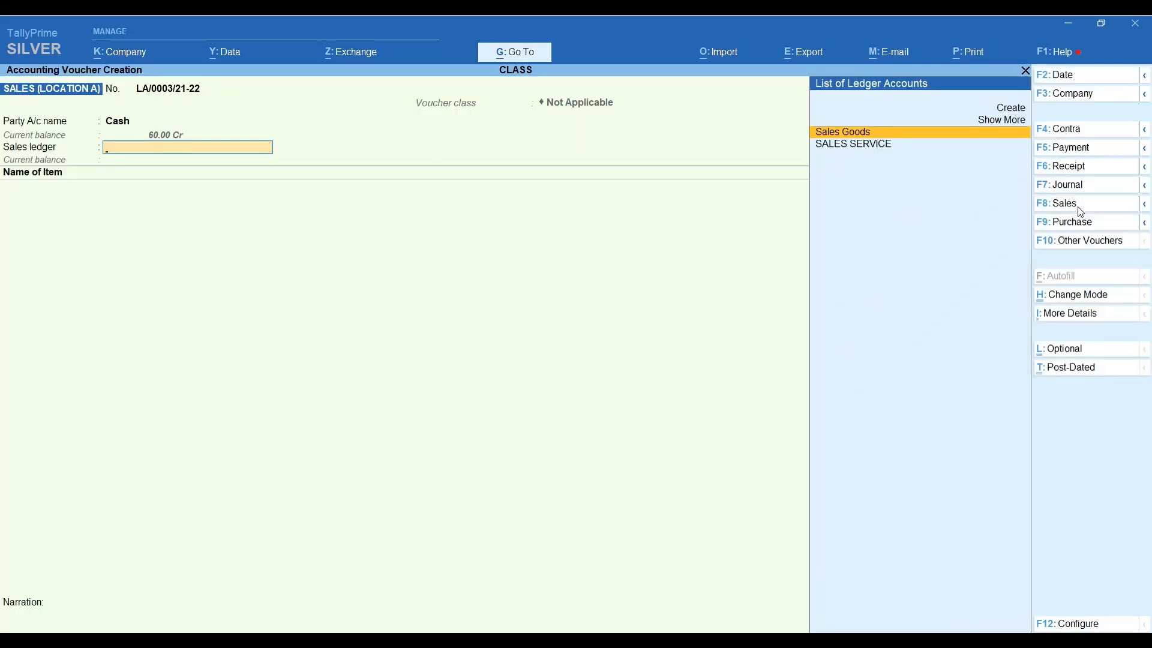
{"action": "key", "text": "Return"}
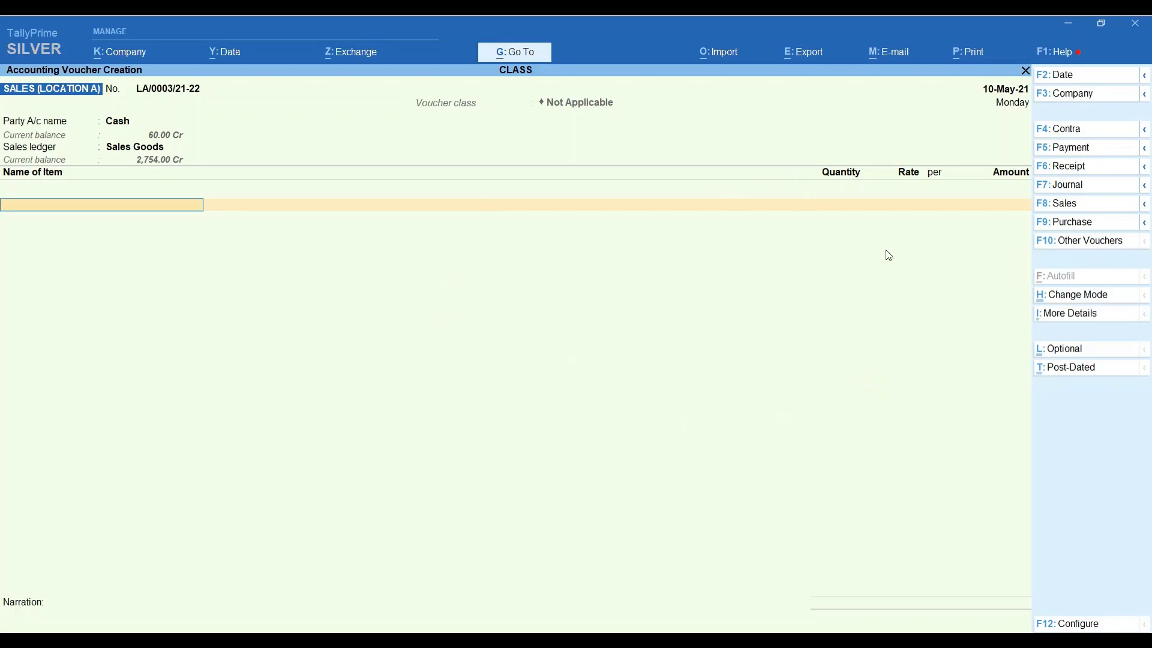
Check which voucher classes are available for the SALES (LOCATION A) voucher type
{"action": "left_click", "coordinate": [1060, 205]}
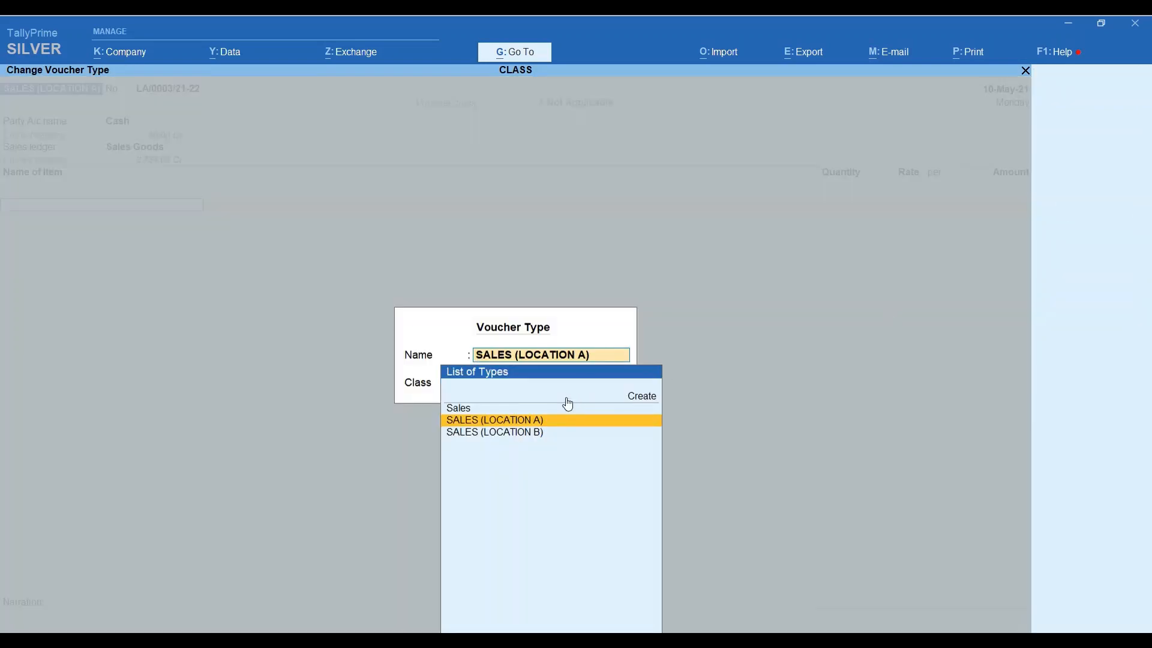
{"action": "key", "text": "Return"}
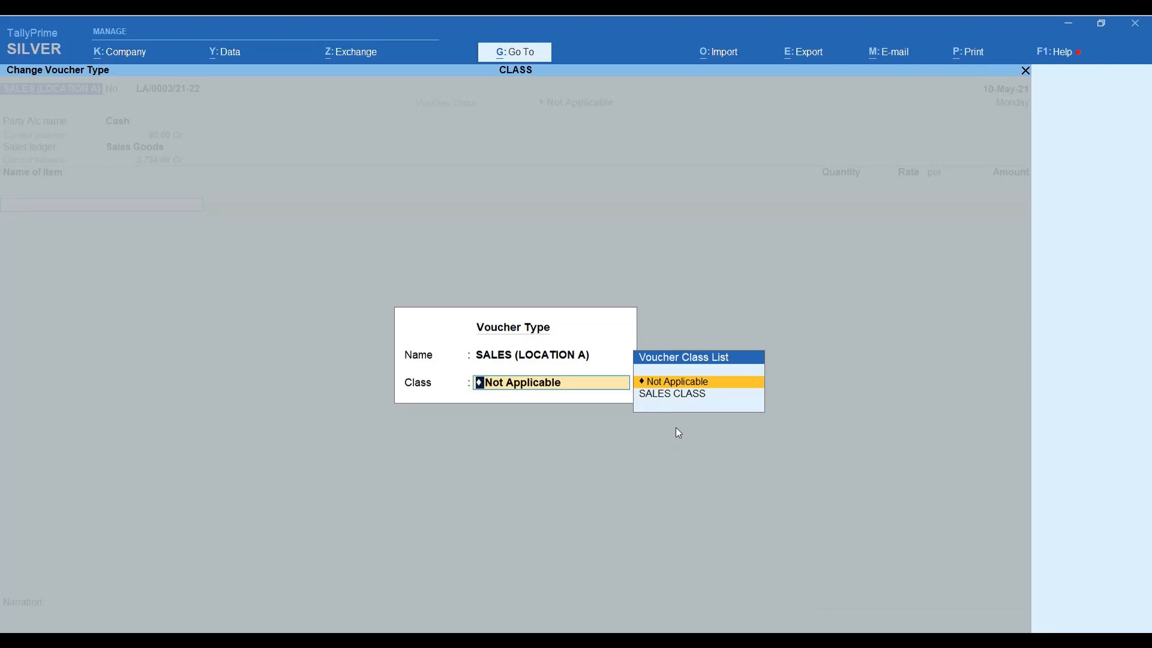
{"action": "key", "text": "BackSpace"}
Discard the unsaved Cash sales voucher and return to the Gateway of Tally
{"action": "key", "text": "Escape"}
{"action": "key", "text": "Escape"}
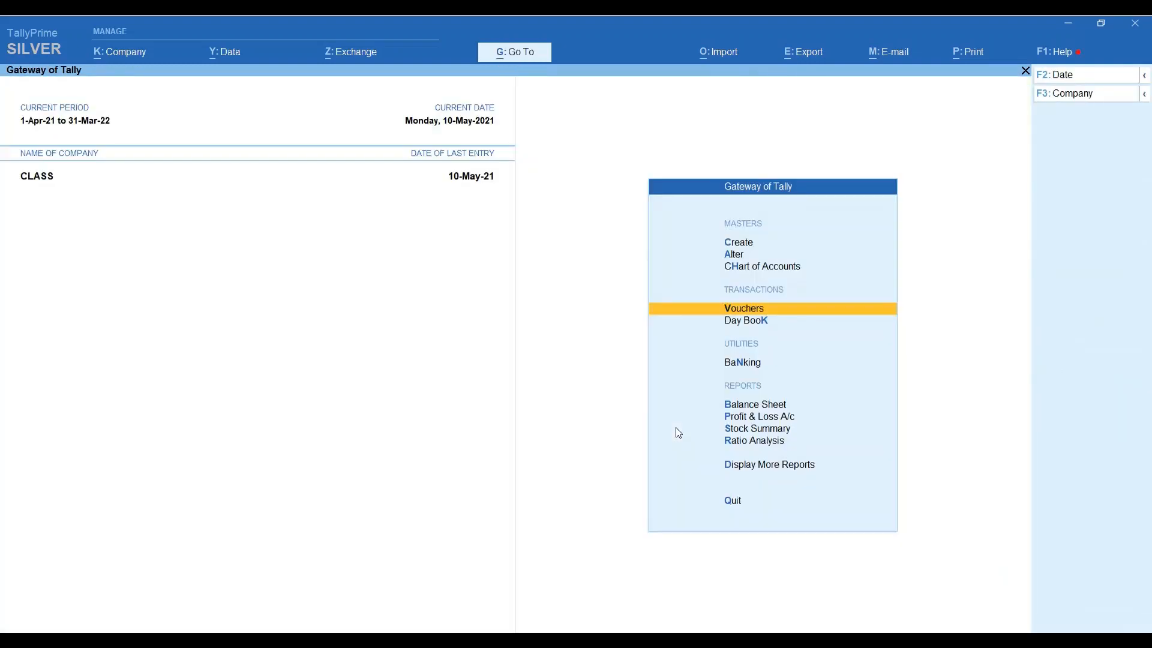
{"action": "key", "text": "Escape"}
{"action": "key", "text": "Escape"}
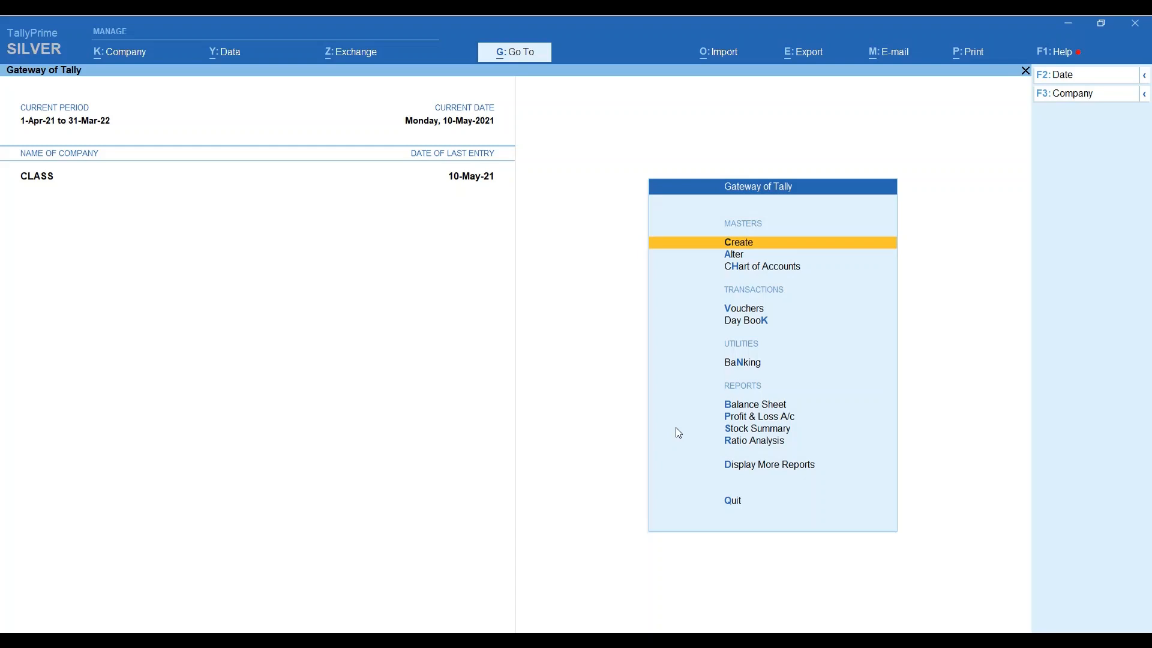
{"action": "key", "text": "ctrl"}
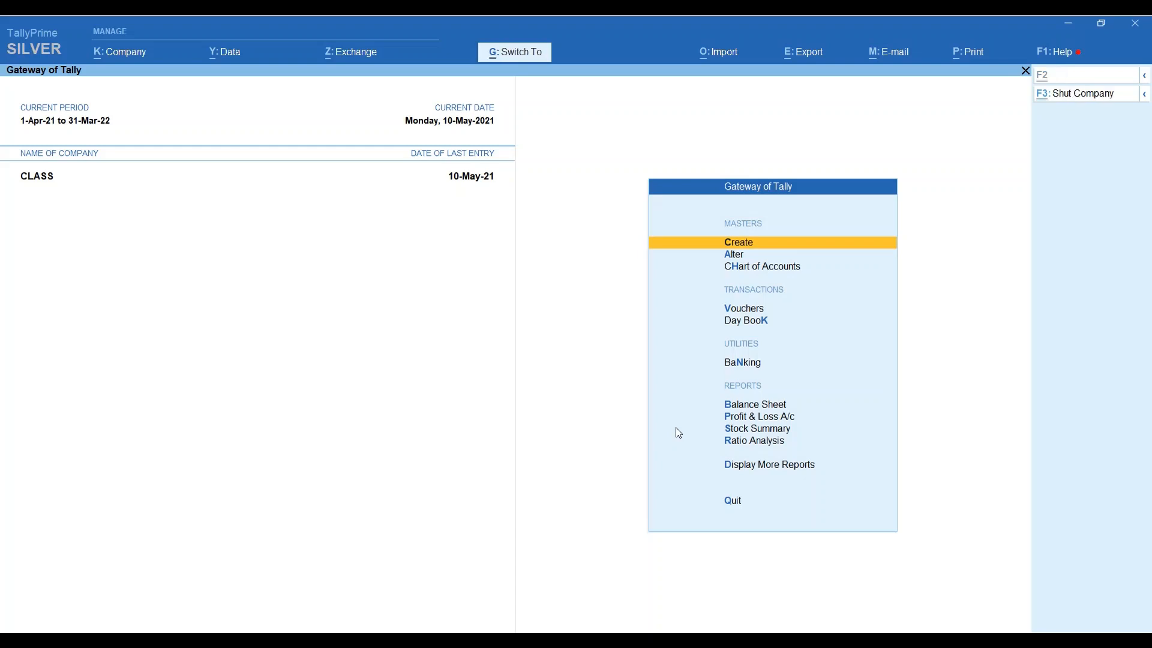